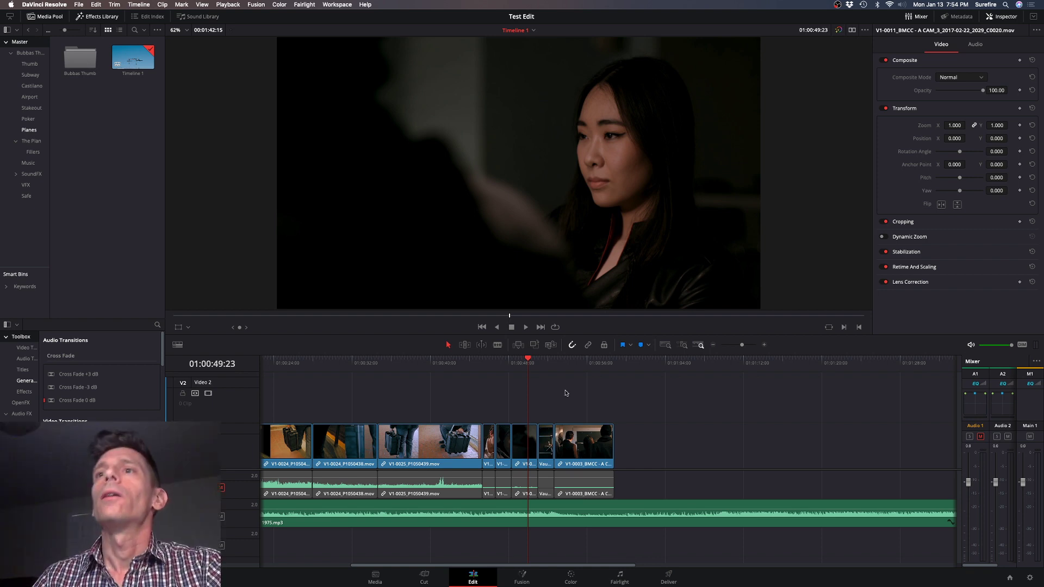
# Play the edit from the start and stop on the suitcase shot at 01:00:19:11.
pyautogui.moveTo(393, 566); pyautogui.dragTo(302, 569)
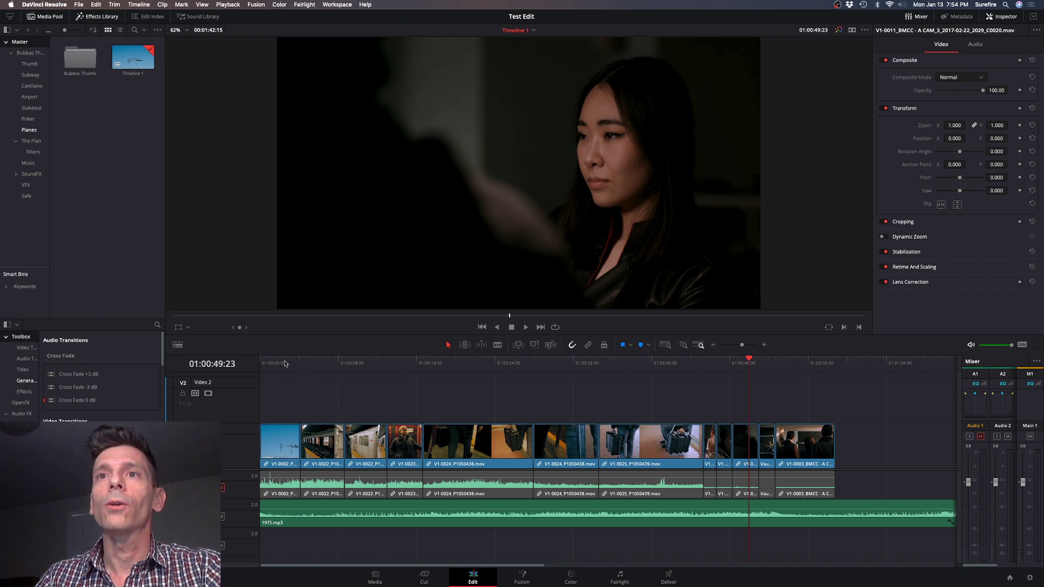
pyautogui.press('Home')
pyautogui.press('space')
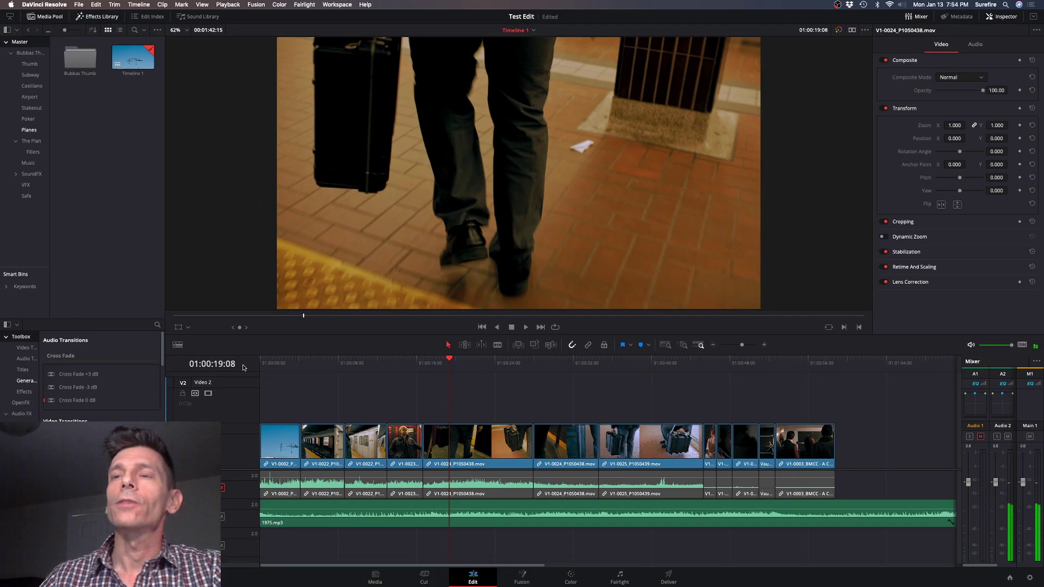
pyautogui.click(450, 360)
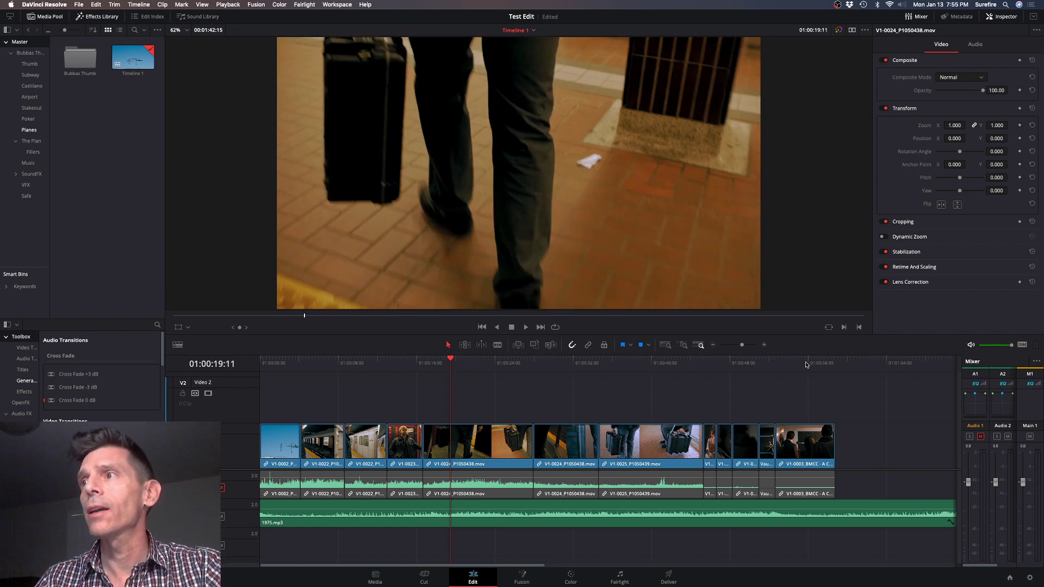
# Jump to the timeline end and load the V1-0001 jar clip from Bubbas Thumb > Thumb.
pyautogui.press('End')
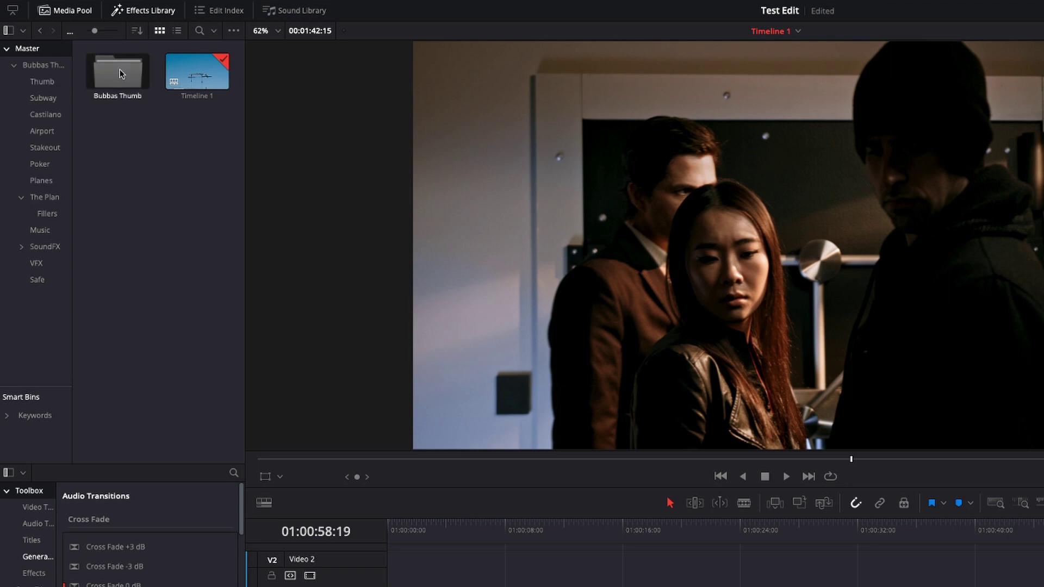
pyautogui.doubleClick(120, 73)
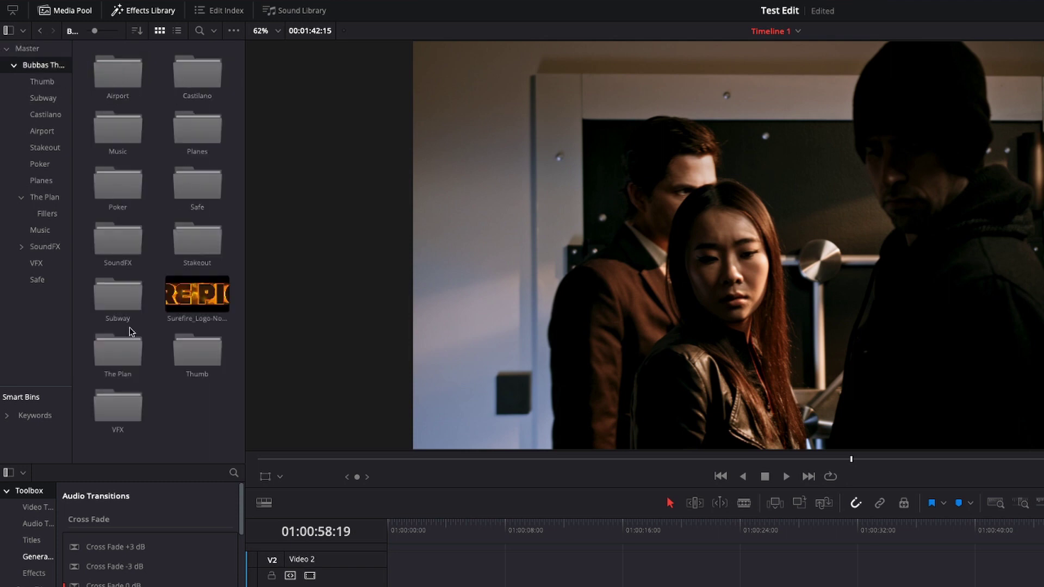
pyautogui.click(42, 82)
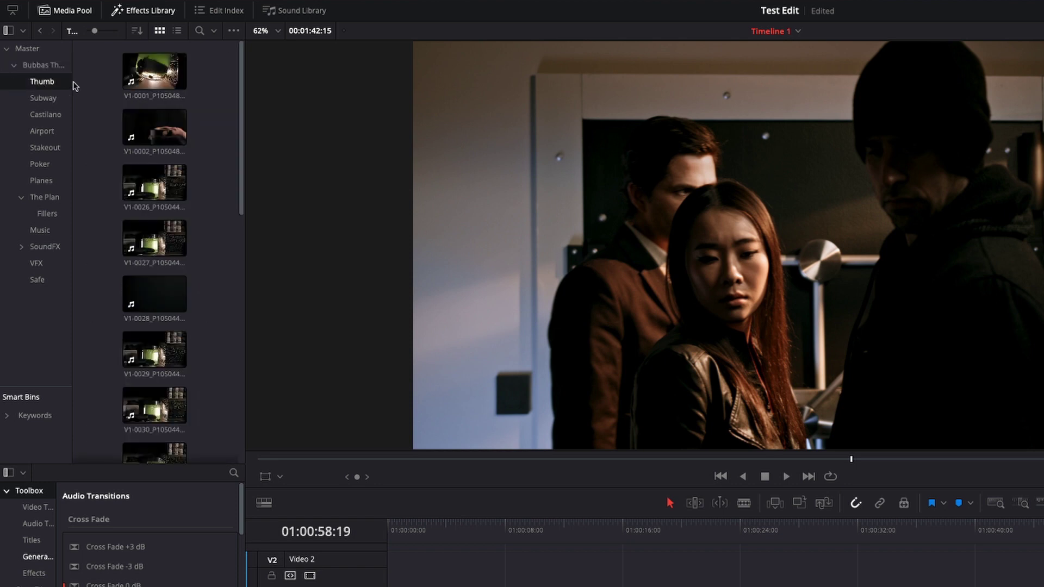
pyautogui.doubleClick(155, 83)
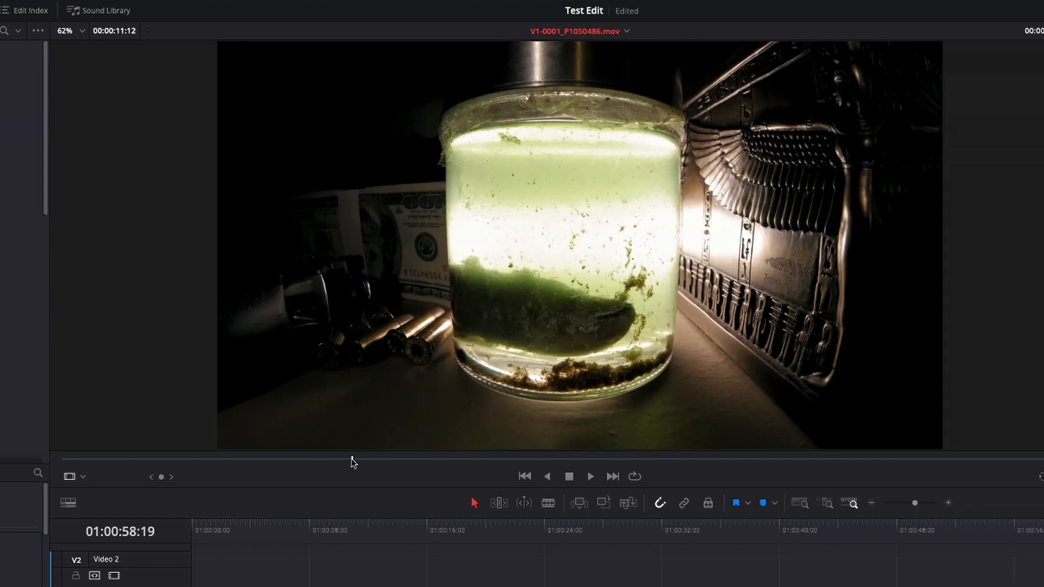
# Review the jar clip in the source viewer and append it to the end of V1.
pyautogui.moveTo(361, 460); pyautogui.dragTo(134, 463)
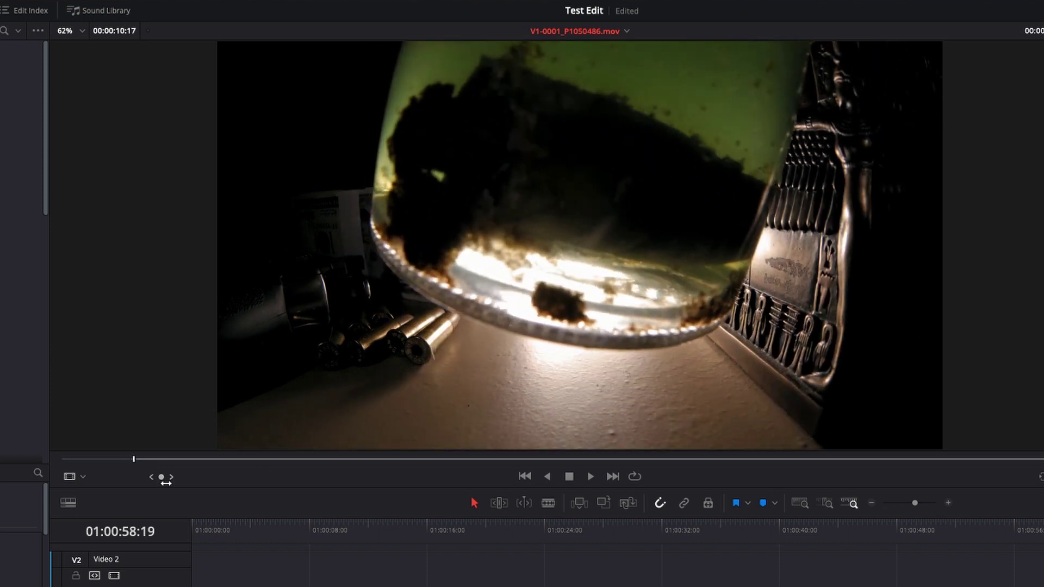
pyautogui.press('space')
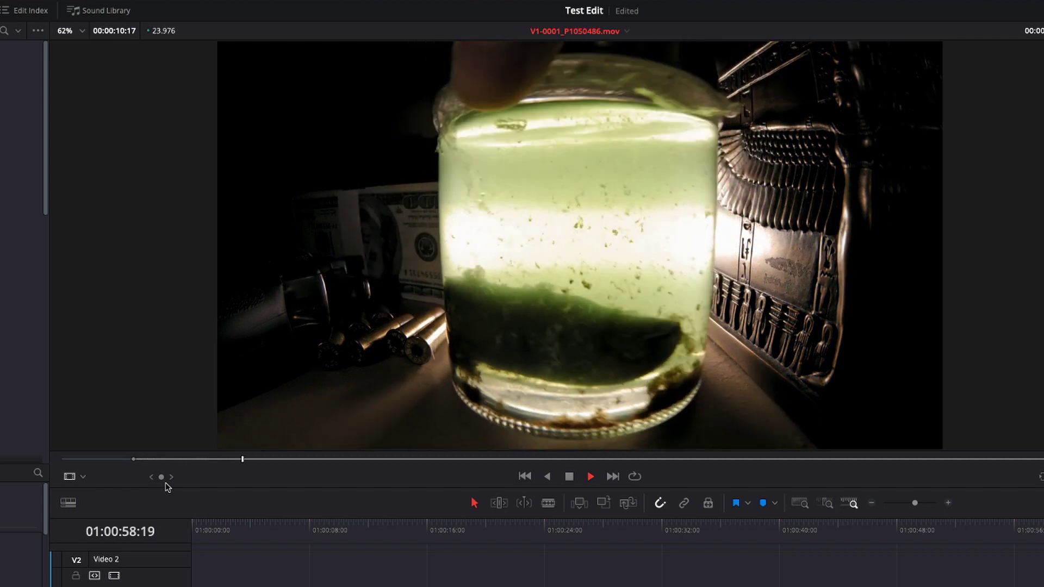
pyautogui.press('space')
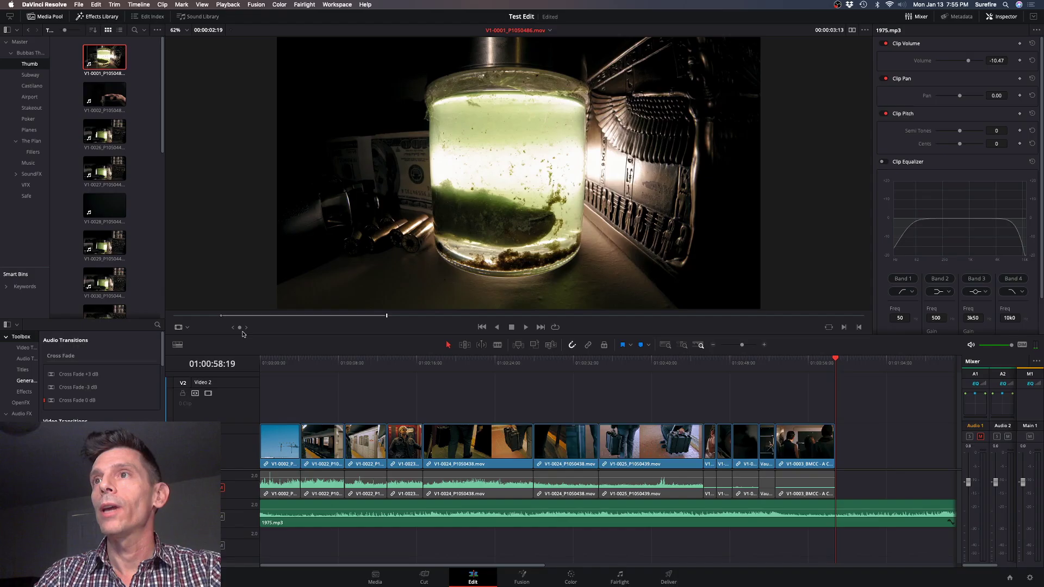
pyautogui.moveTo(516, 228); pyautogui.dragTo(840, 454)
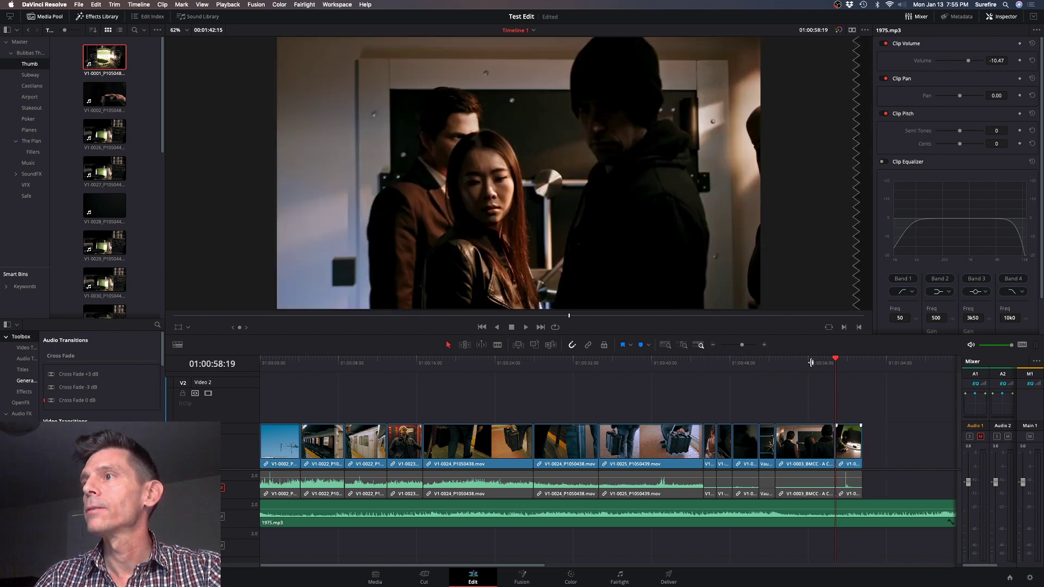
# Replay the end of the edit and preview the next clip in the Thumb bin.
pyautogui.click(821, 365)
pyautogui.press('space')
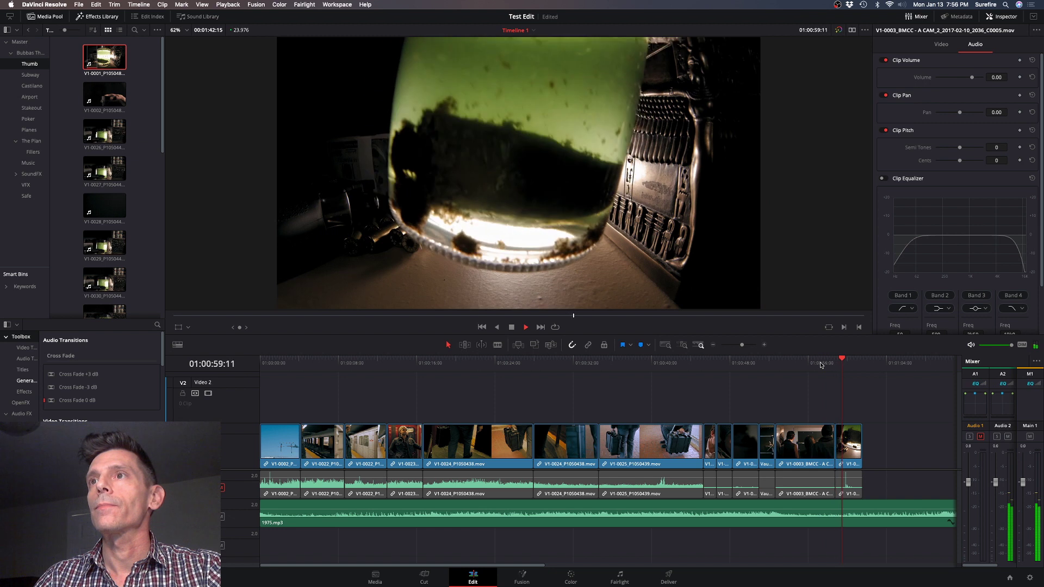
pyautogui.press('Down')
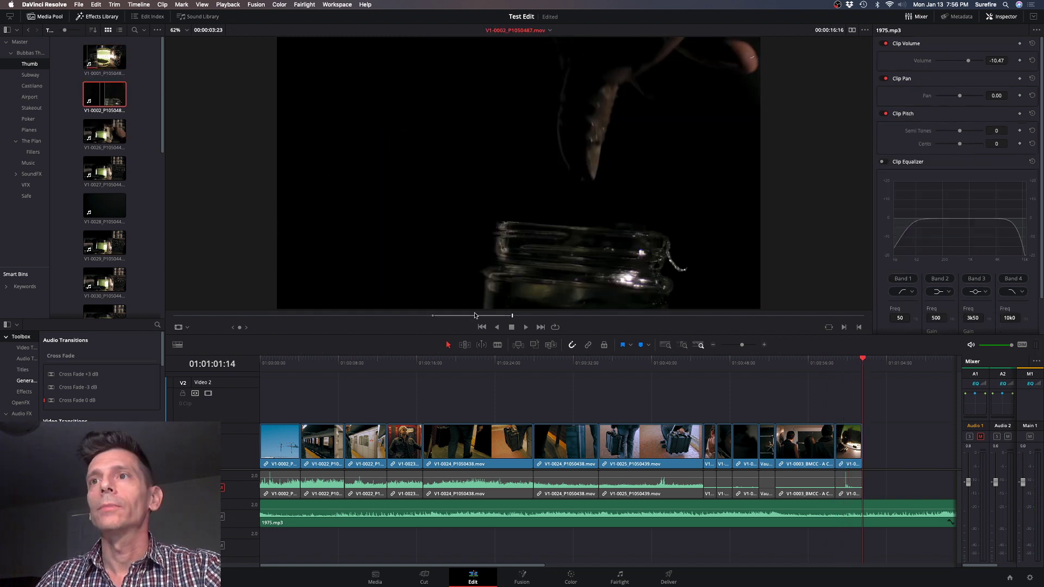
pyautogui.click(373, 315)
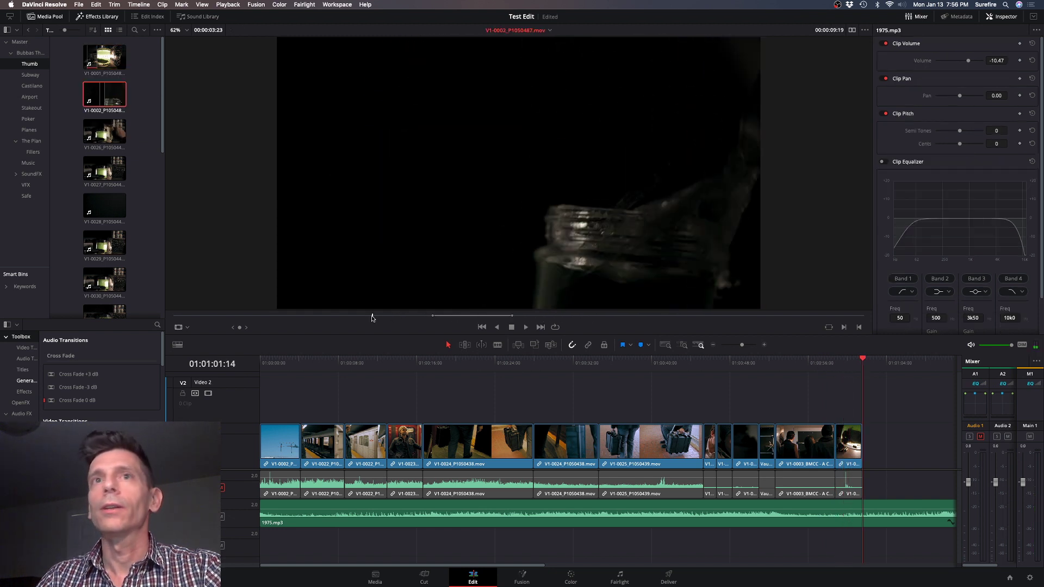
# Load and review V1-0004_P1050040.mov, the man in the dark jacket, from the Castiano bin.
pyautogui.click(31, 85)
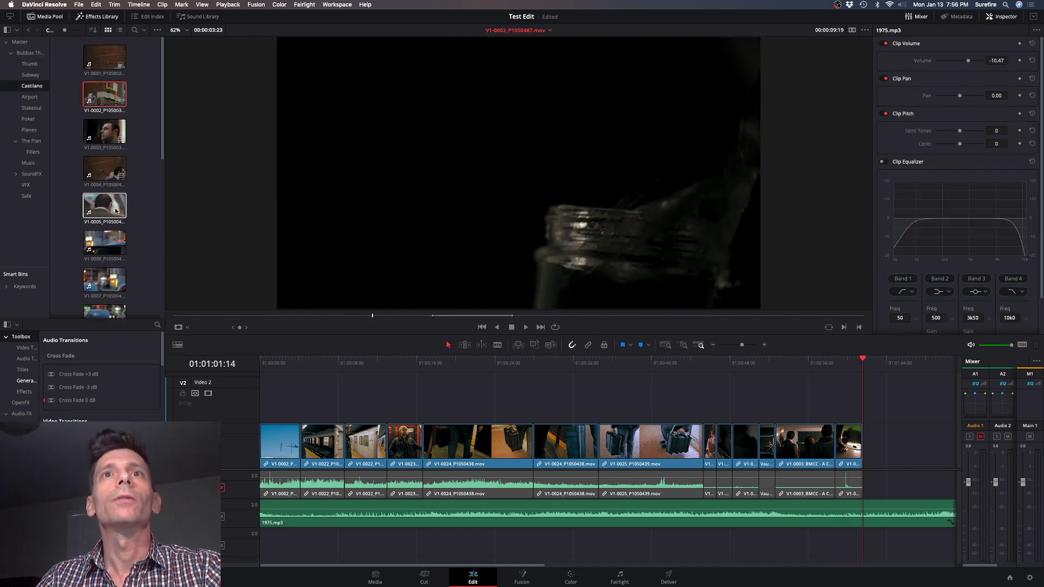
pyautogui.click(110, 175)
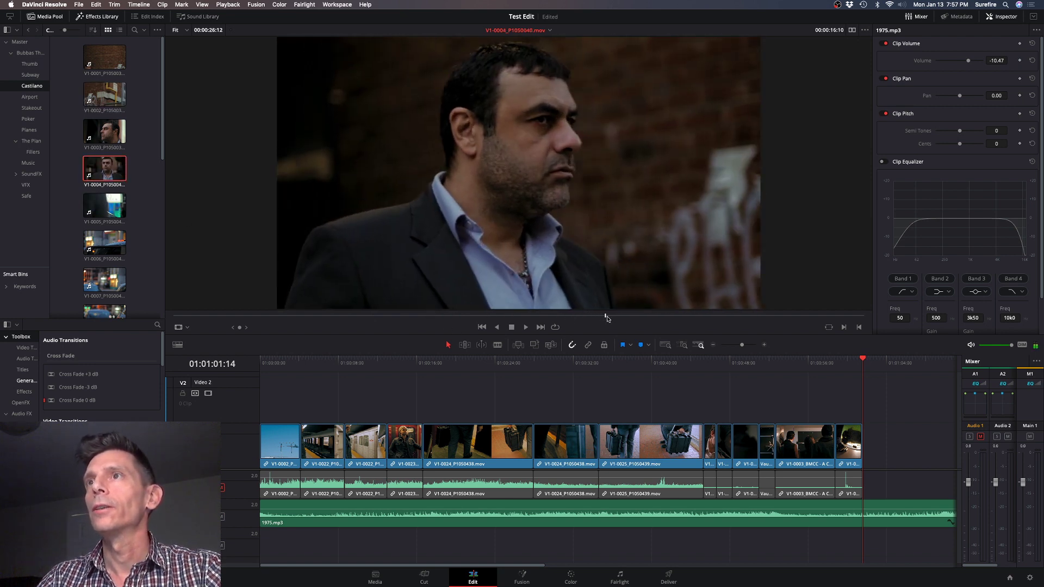
pyautogui.moveTo(625, 320); pyautogui.dragTo(602, 317)
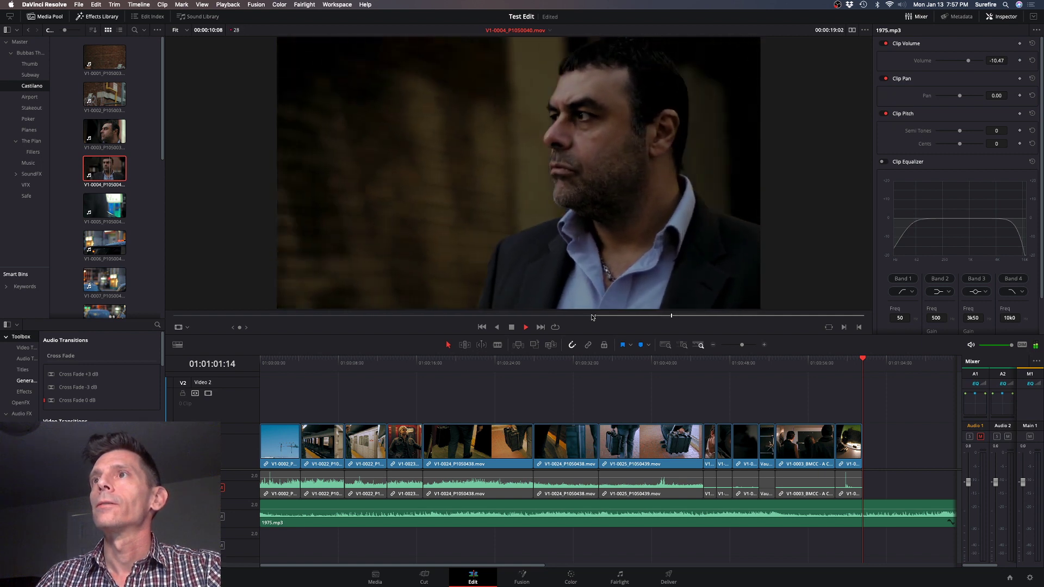
pyautogui.press('space')
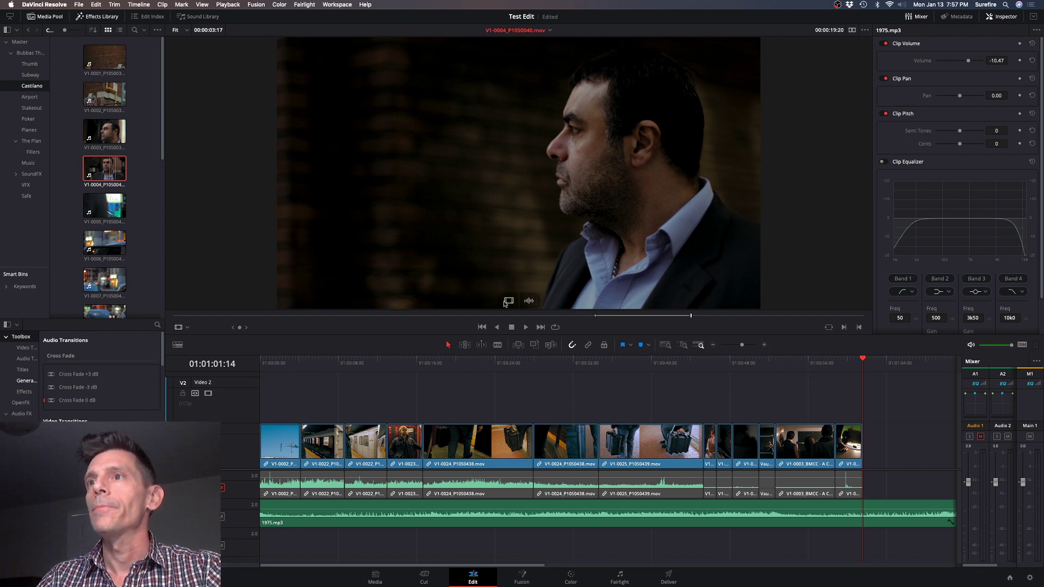
# Append the man shot to the end of V1 and play back the new ending.
pyautogui.moveTo(693, 348); pyautogui.dragTo(867, 445)
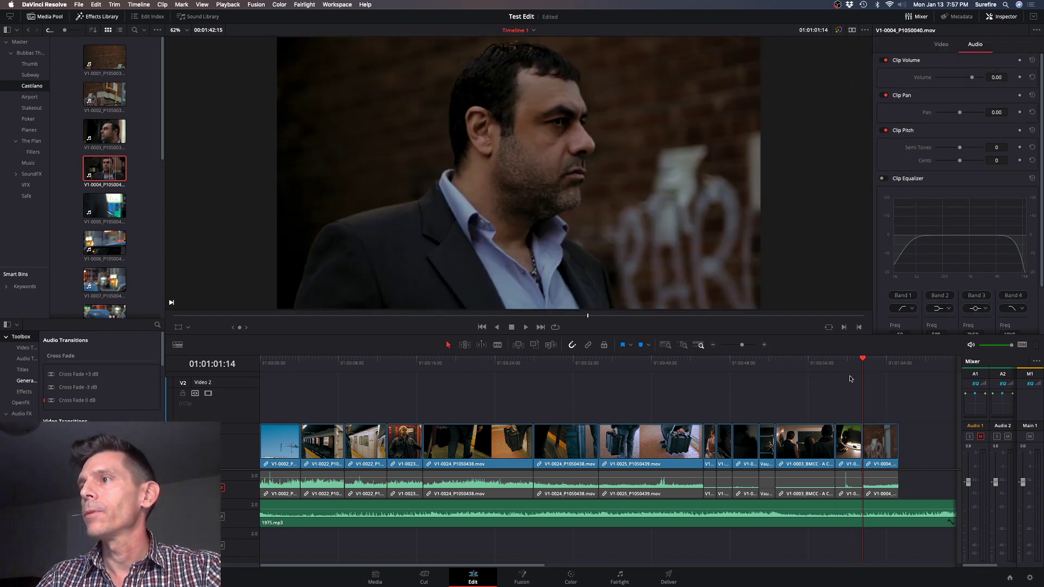
pyautogui.press('/')
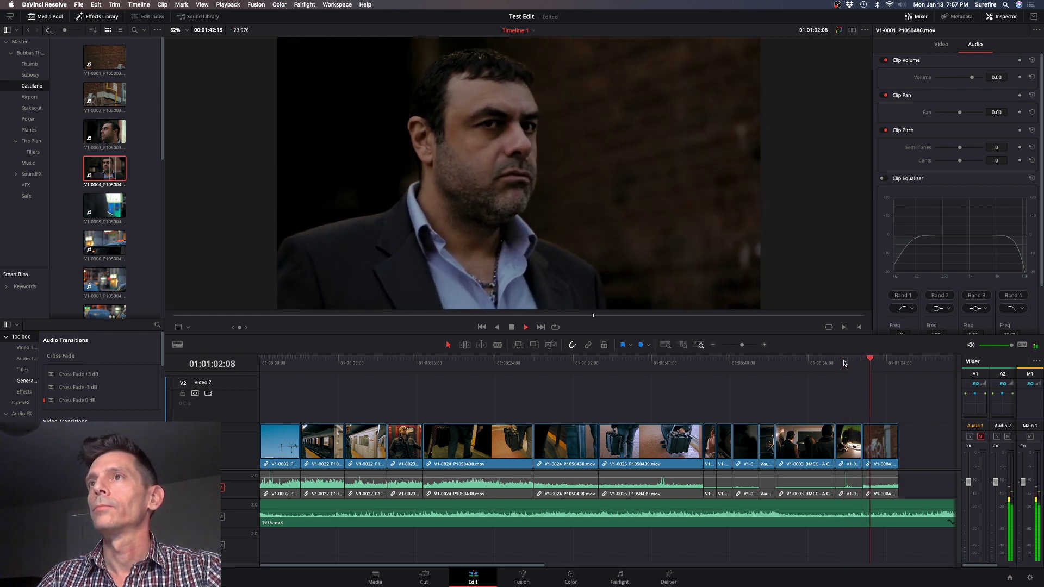
pyautogui.press('space')
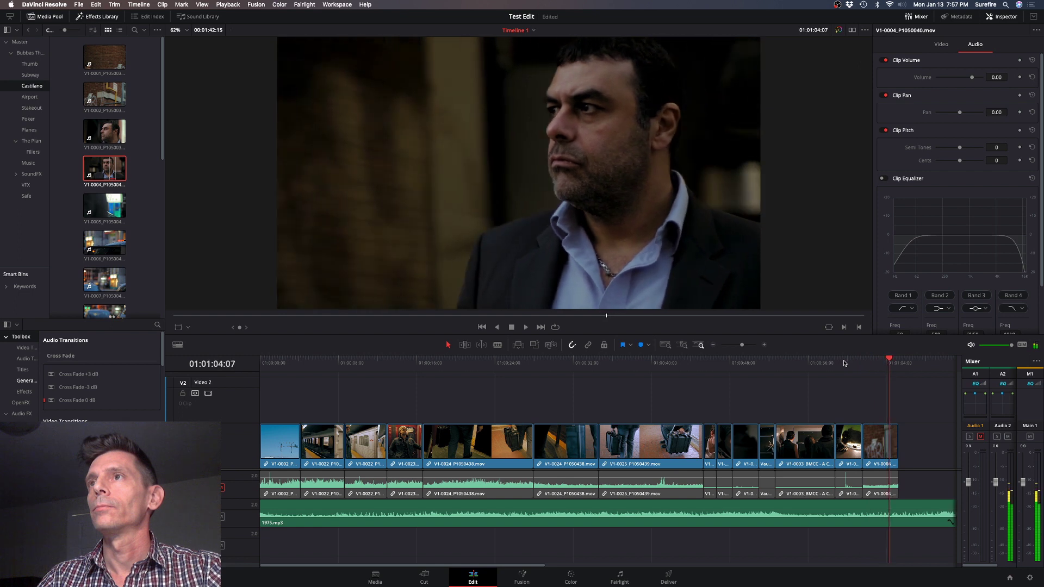
pyautogui.press('super+equal')
pyautogui.press('super+equal')
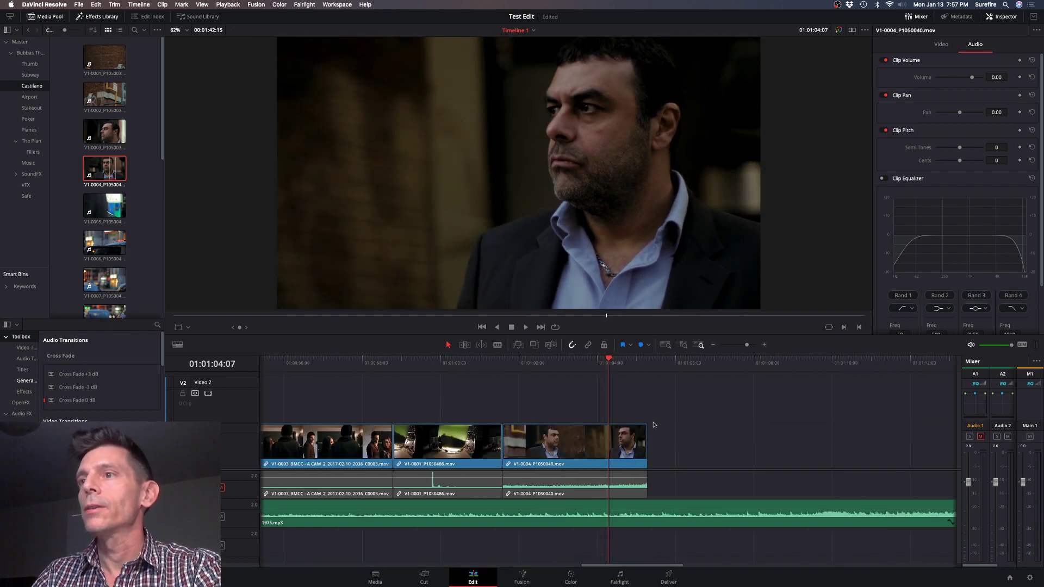
# Extend the man shot's video by 11 frames and drag its audio end to match.
pyautogui.click(633, 377)
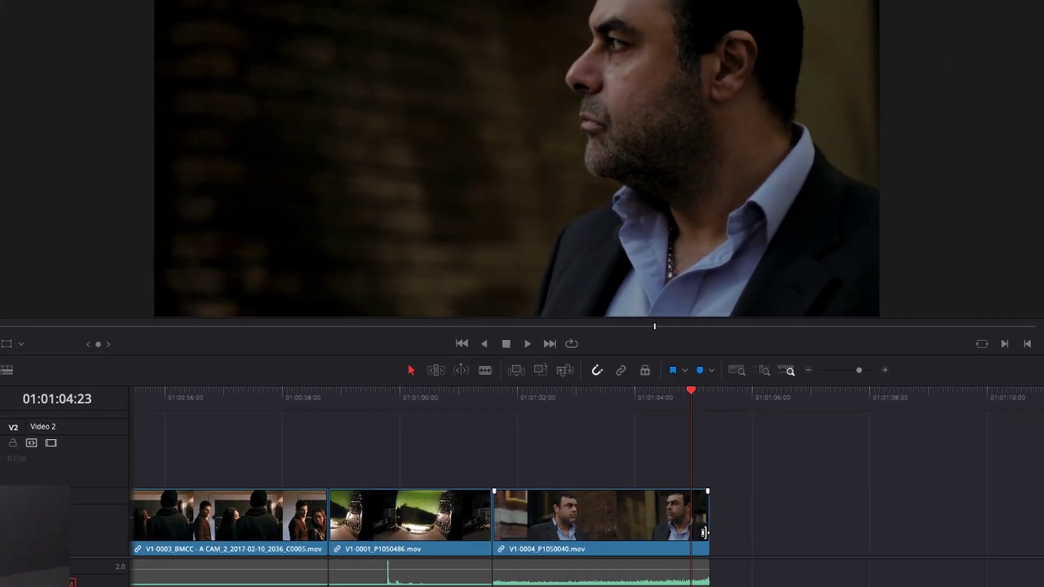
pyautogui.moveTo(694, 393); pyautogui.dragTo(704, 393)
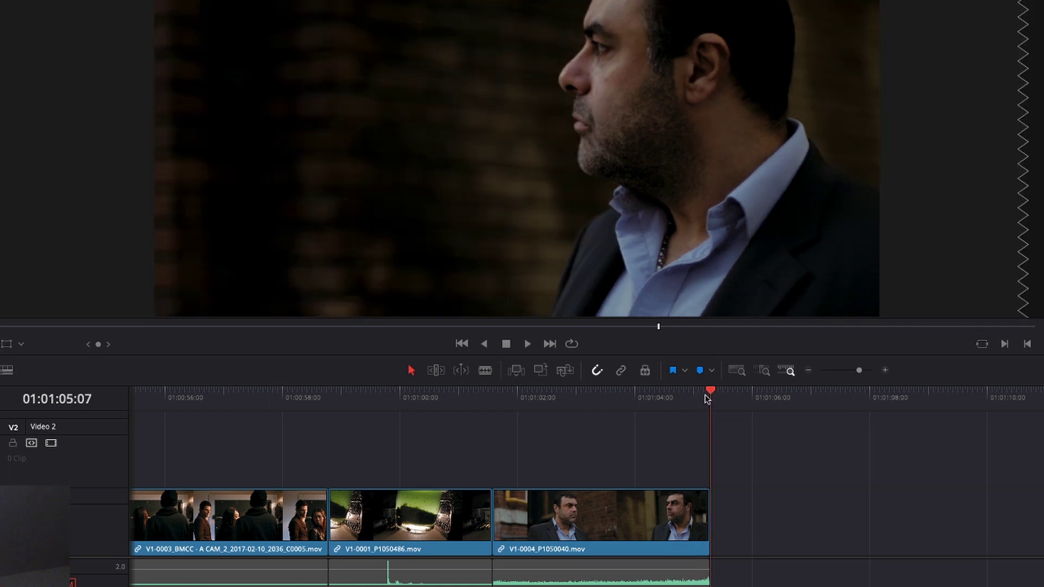
pyautogui.moveTo(710, 538); pyautogui.dragTo(746, 535)
pyautogui.moveTo(709, 581); pyautogui.dragTo(742, 581)
pyautogui.moveTo(747, 387); pyautogui.dragTo(746, 388)
pyautogui.click(744, 405)
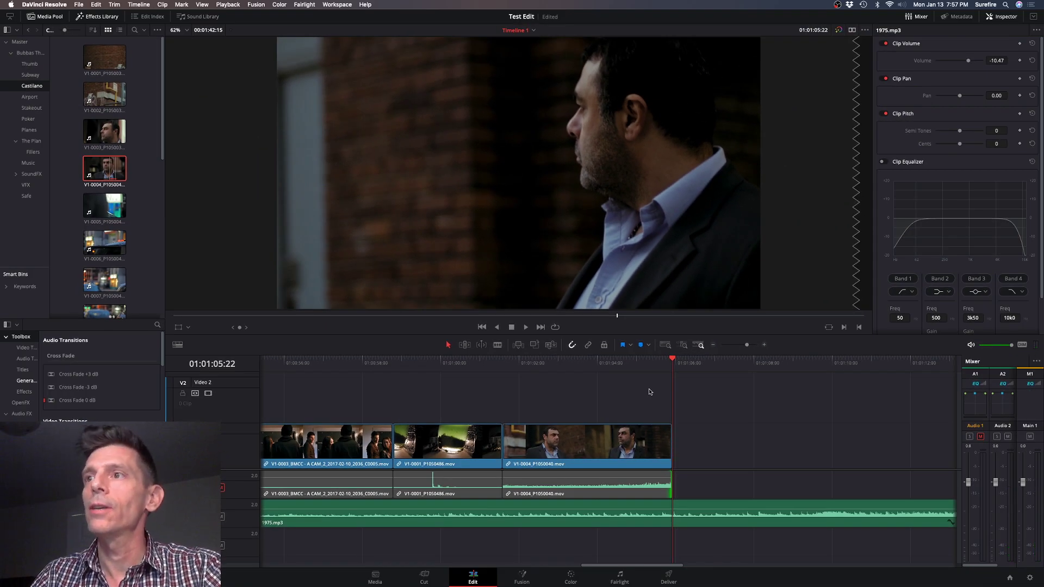
# Go to 01:01:05:05, select the man shot and try repositioning it among the clips.
pyautogui.moveTo(656, 364); pyautogui.dragTo(644, 366)
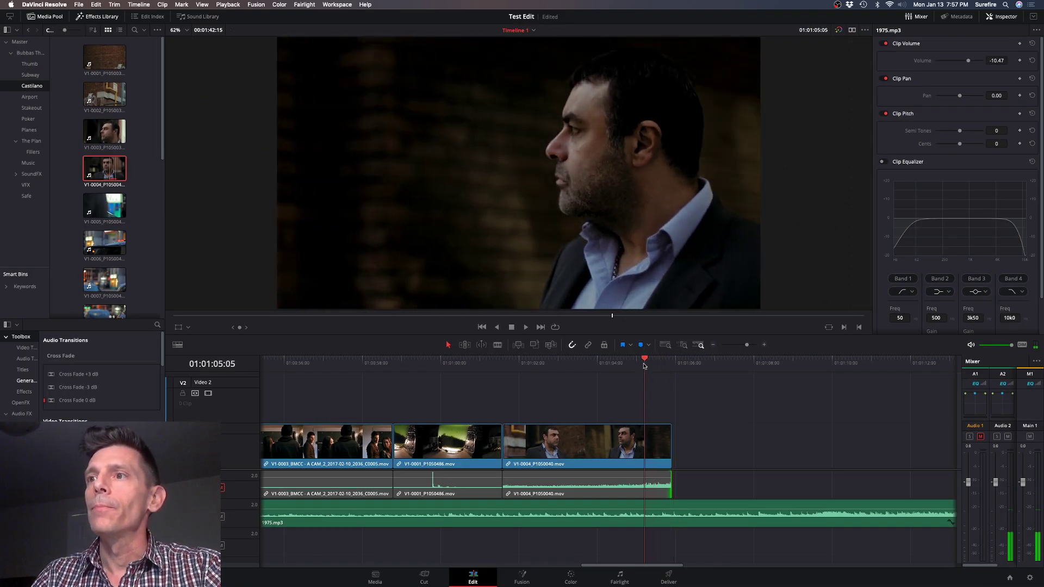
pyautogui.click(540, 467)
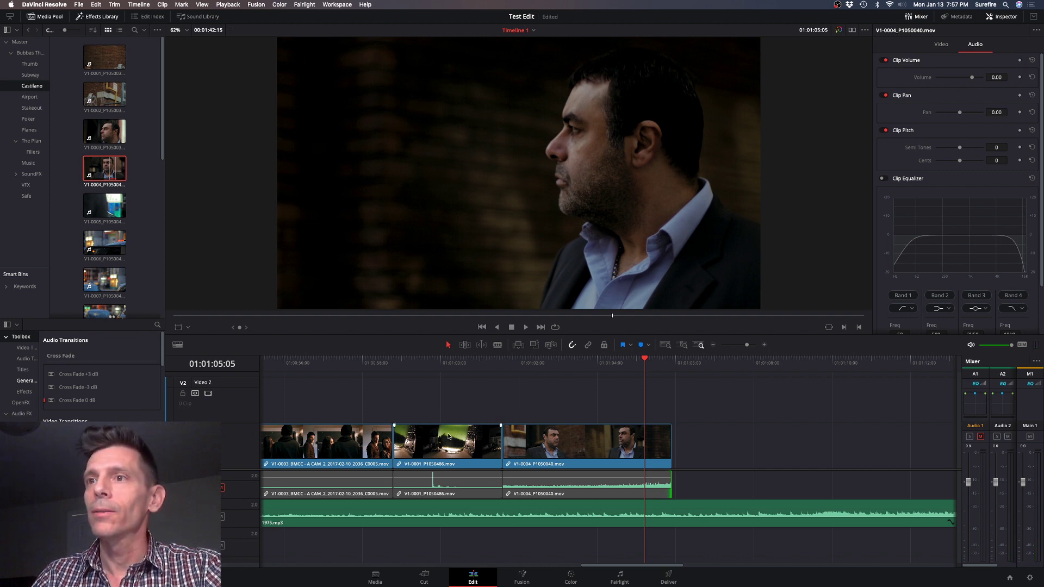
pyautogui.moveTo(541, 454)
pyautogui.mouseDown()
pyautogui.moveTo(305, 454)
pyautogui.moveTo(558, 451)
pyautogui.moveTo(546, 454)
pyautogui.mouseUp()
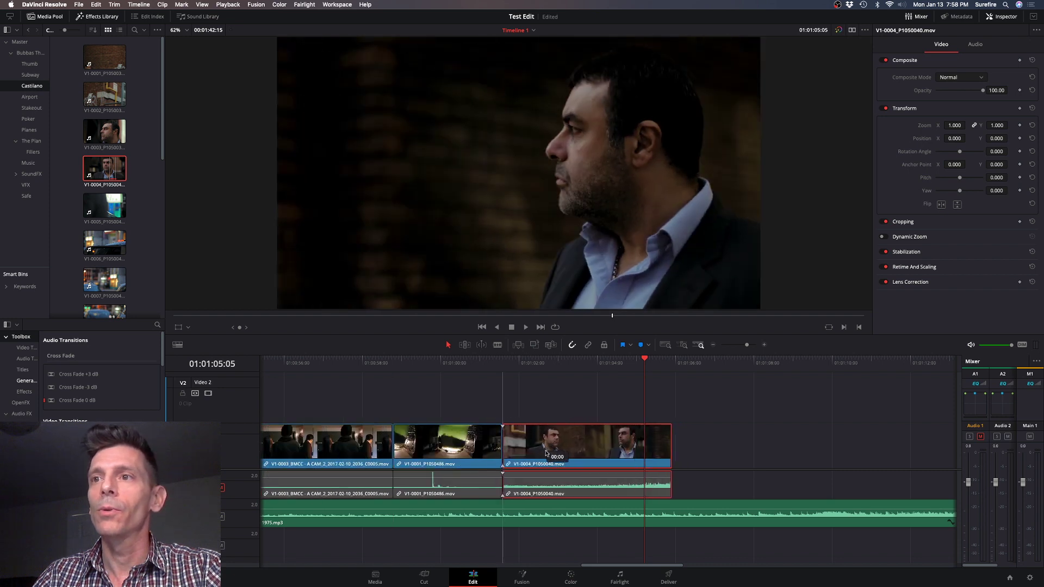
# Select the clips from the suitcase shot onward and shift them right to open a gap.
pyautogui.press('super+minus')
pyautogui.press('super+minus')
pyautogui.press('super+minus')
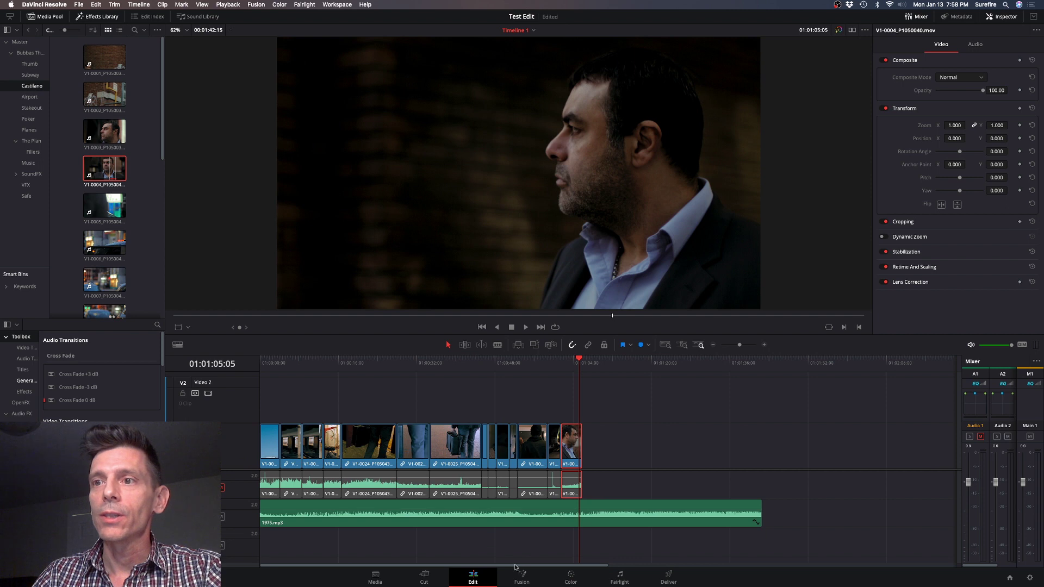
pyautogui.click(427, 369)
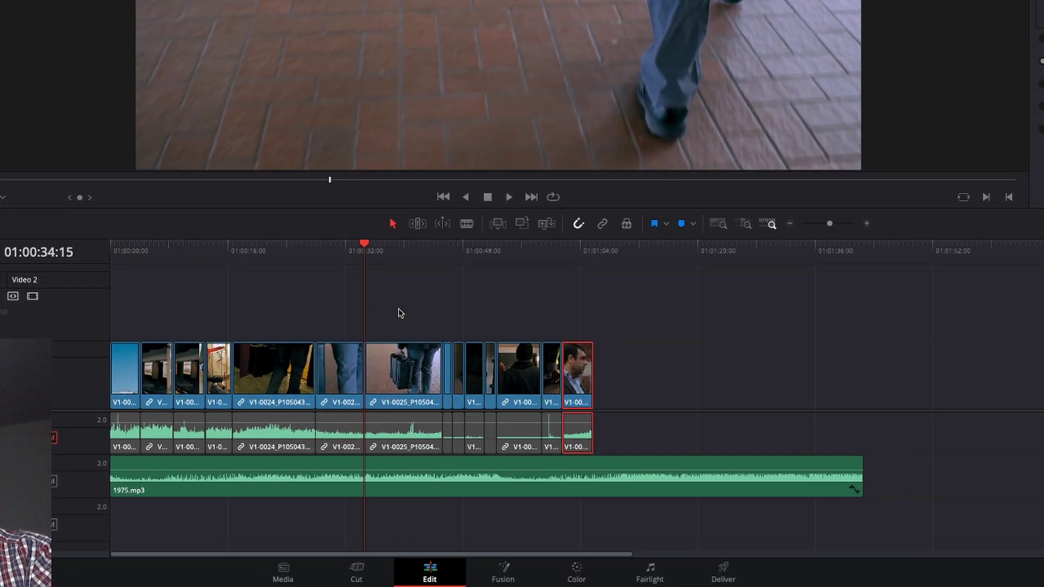
pyautogui.moveTo(453, 401); pyautogui.dragTo(586, 489)
pyautogui.moveTo(600, 443); pyautogui.dragTo(600, 443)
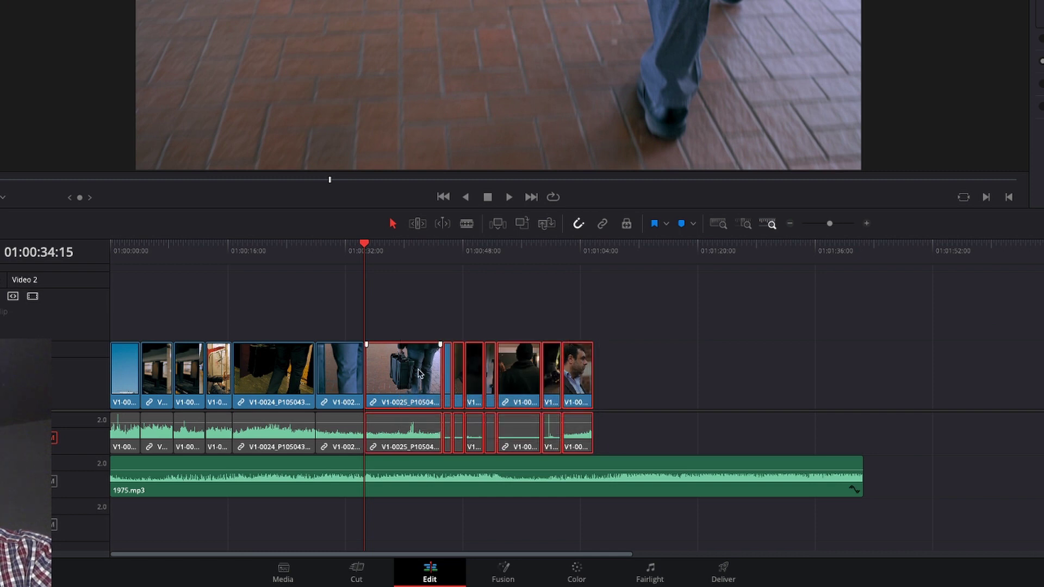
pyautogui.moveTo(440, 380); pyautogui.dragTo(522, 381)
pyautogui.click(622, 308)
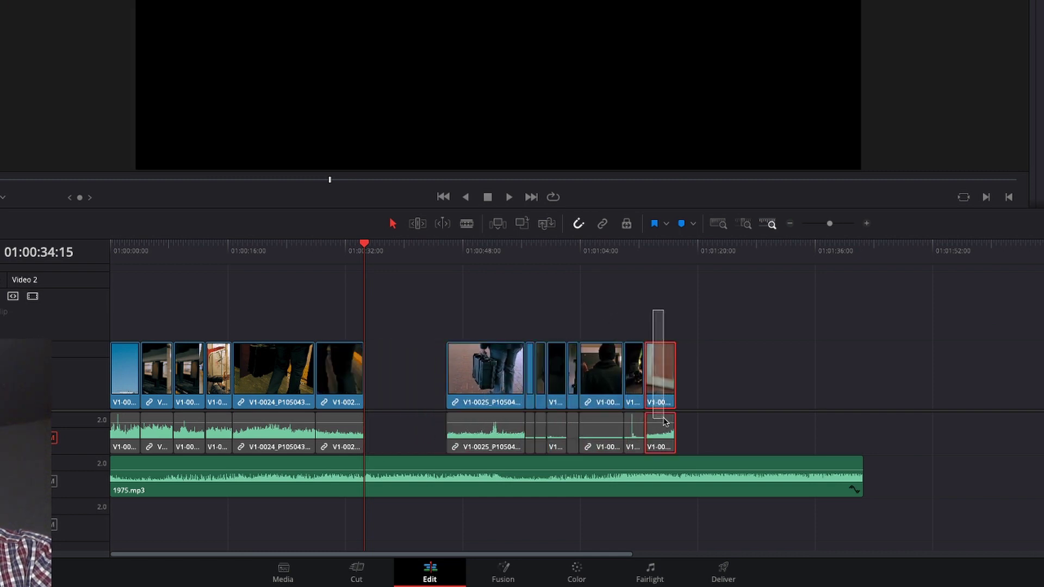
# Trim the last clip, move it into the gap, and slide the later clips left to close it.
pyautogui.moveTo(668, 386); pyautogui.dragTo(670, 428)
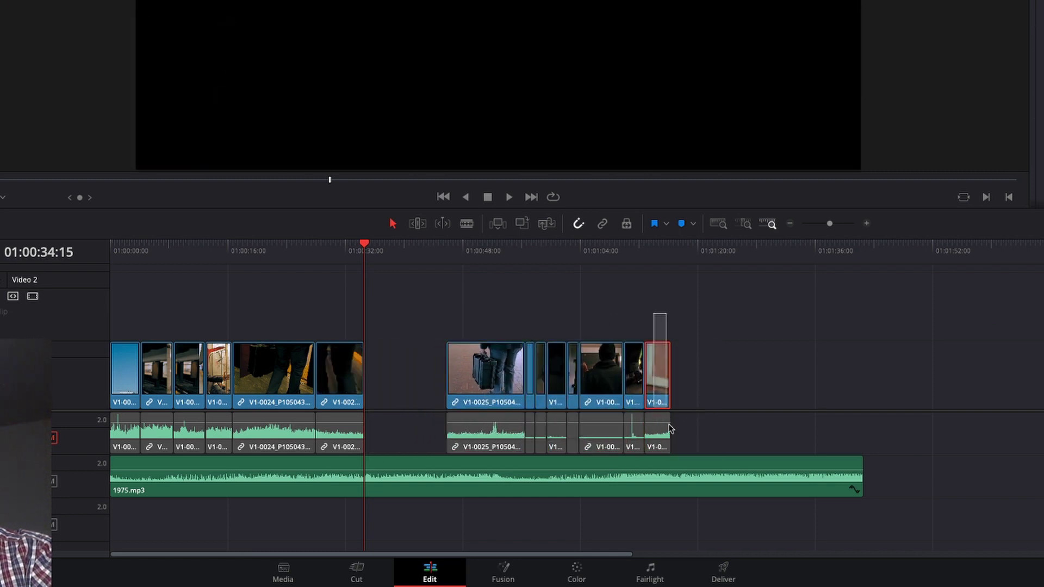
pyautogui.moveTo(656, 375); pyautogui.dragTo(377, 375)
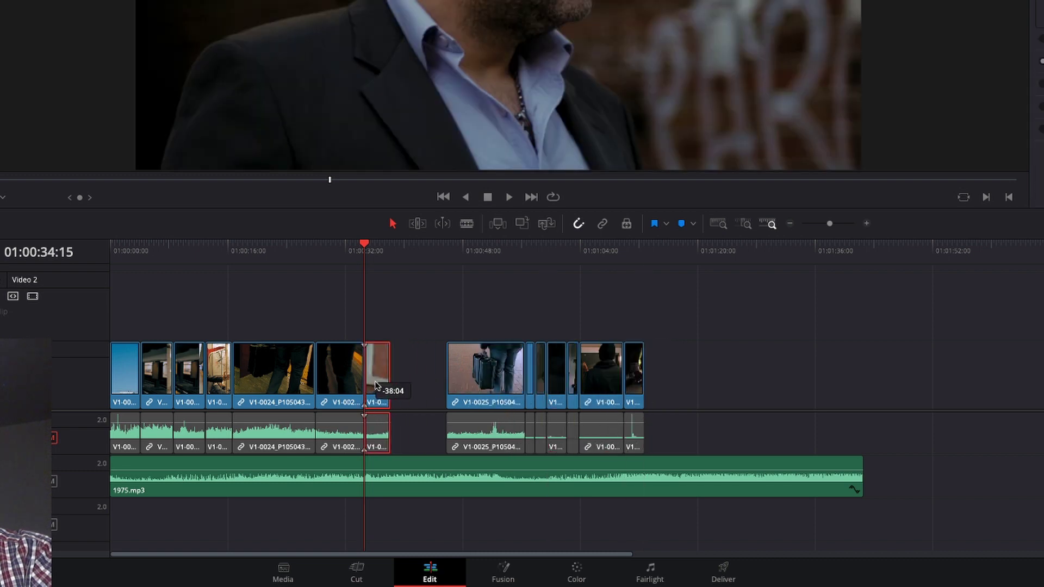
pyautogui.moveTo(530, 430); pyautogui.dragTo(672, 454)
pyautogui.moveTo(508, 368); pyautogui.dragTo(452, 367)
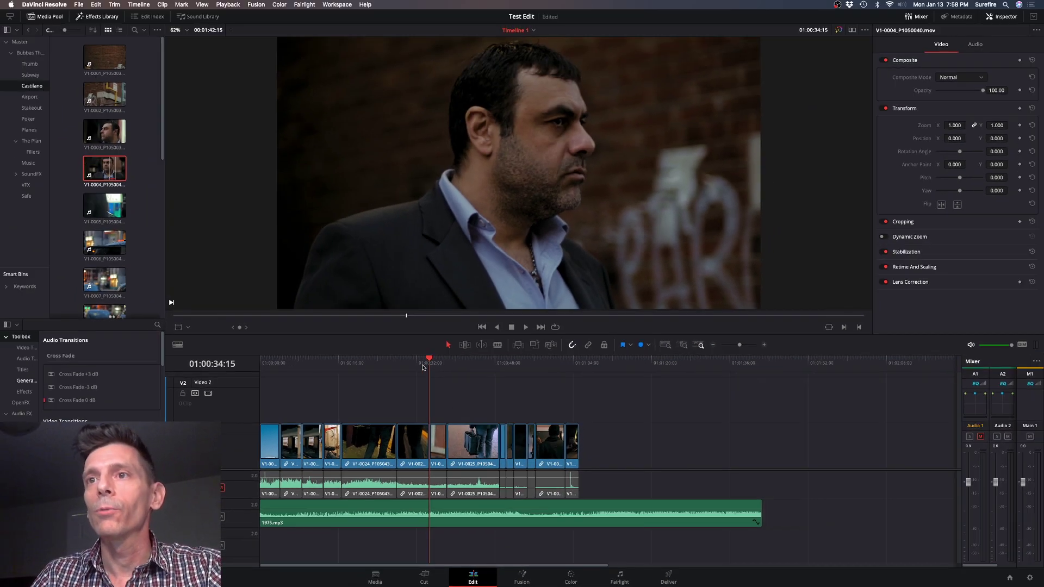
# Play through the cut, stop on the first suitcase frame at 01:00:38:06, and zoom in there.
pyautogui.click(420, 364)
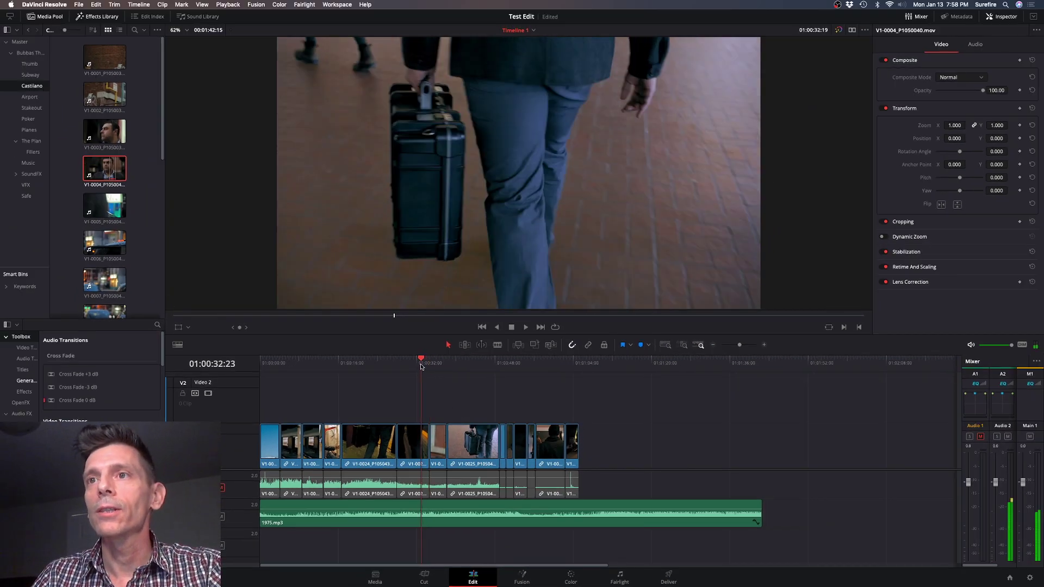
pyautogui.press('space')
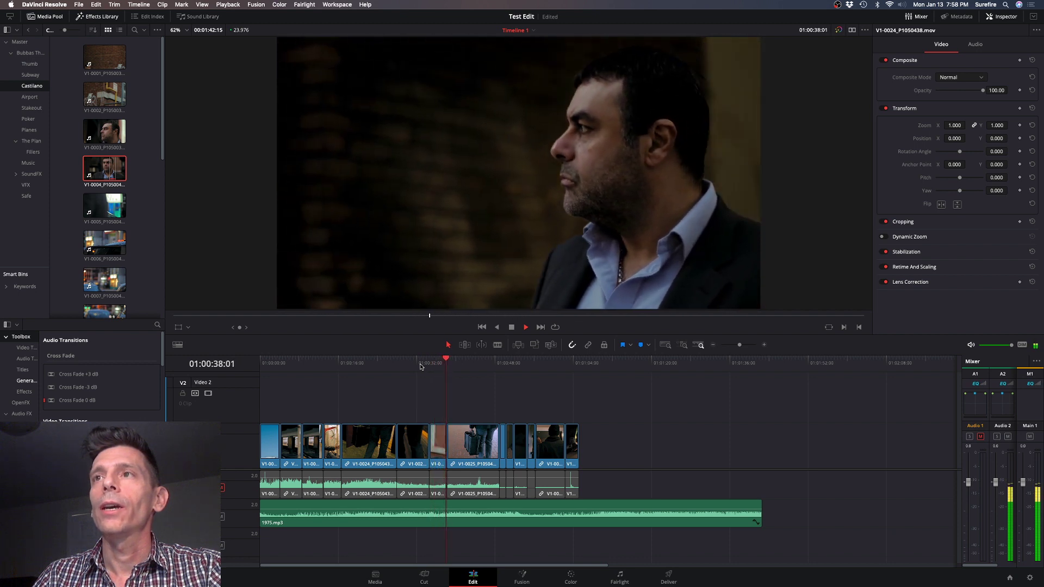
pyautogui.press('space')
pyautogui.hotkey('shift', 'Left')
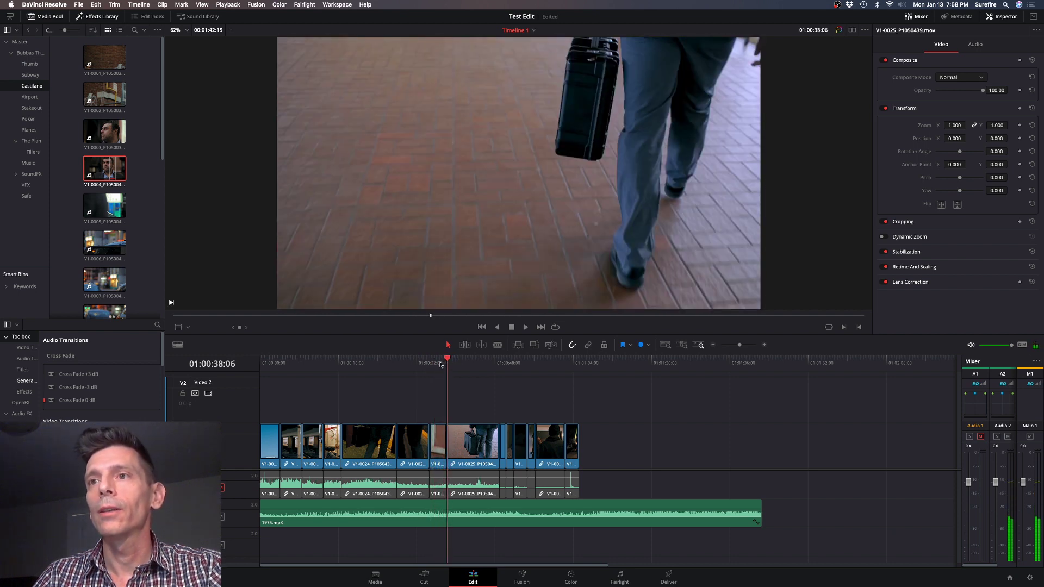
pyautogui.press('super+equal')
pyautogui.press('super+equal')
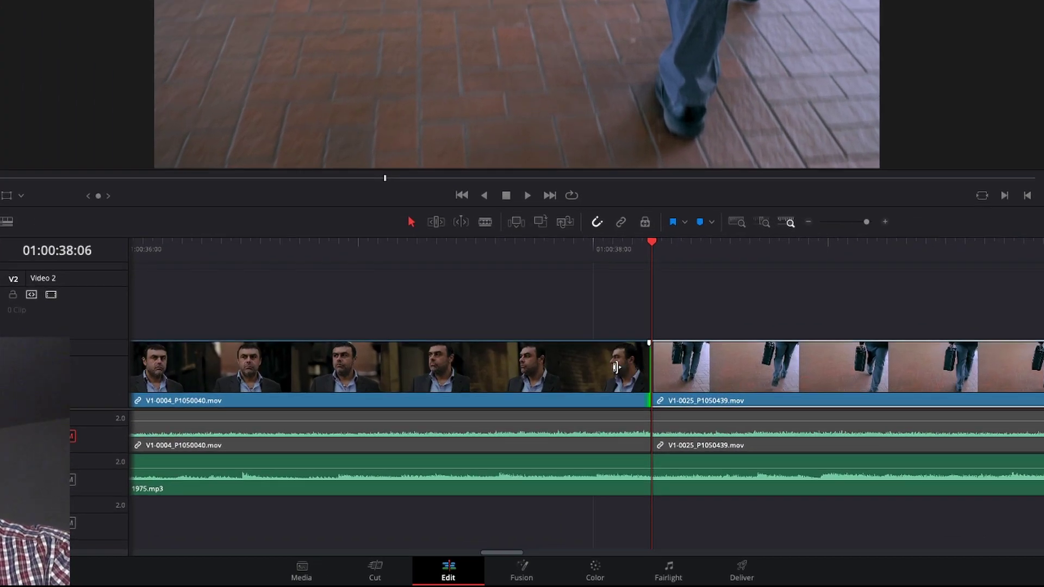
# Trim the end of the V1-0004 close-up's video and audio to the left.
pyautogui.moveTo(616, 367); pyautogui.dragTo(566, 369)
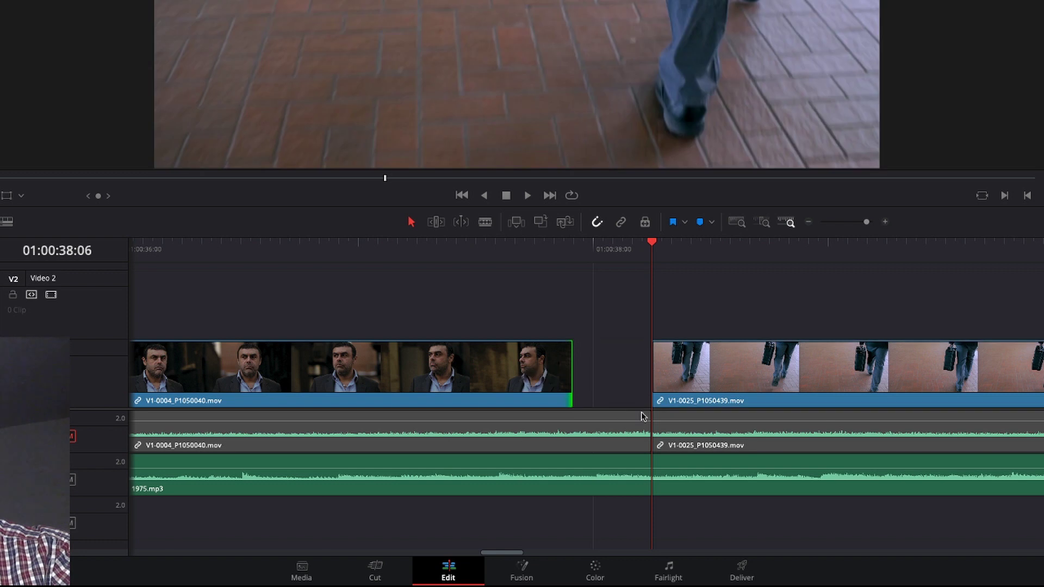
pyautogui.moveTo(644, 432); pyautogui.dragTo(578, 429)
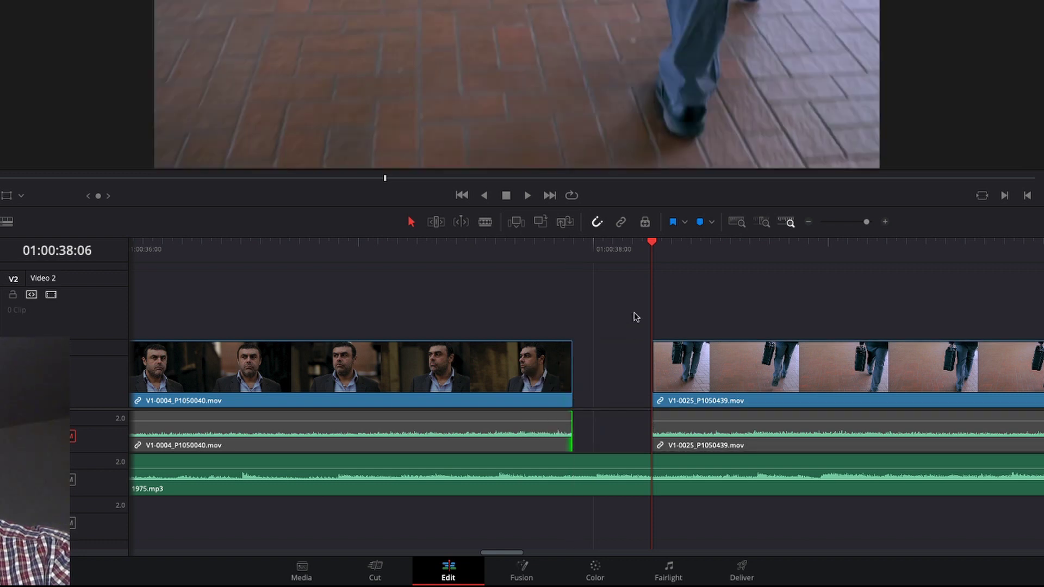
pyautogui.moveTo(628, 317); pyautogui.dragTo(662, 390)
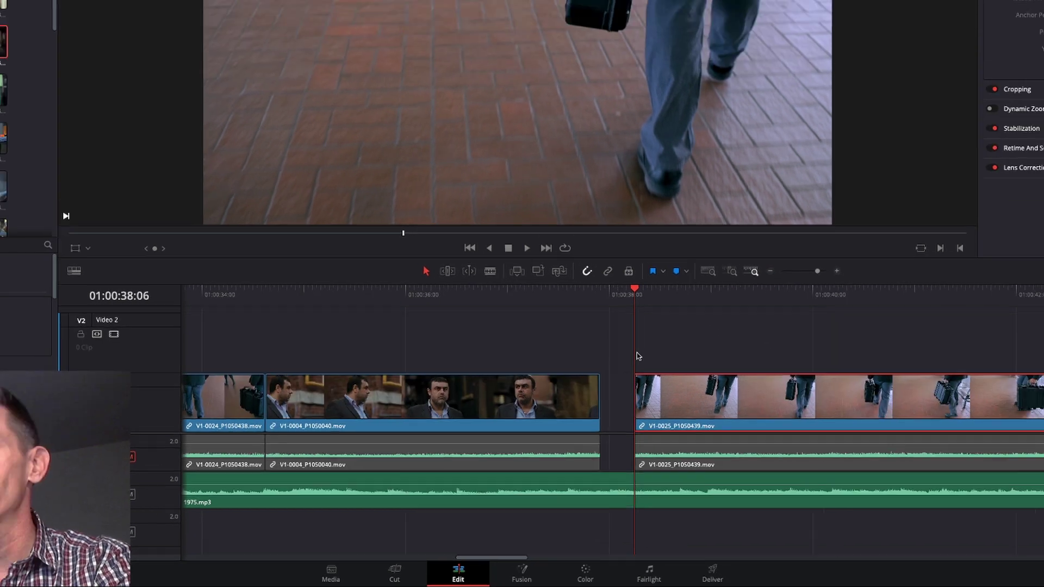
# Select V1-0025 and all later clips and slide them left to butt against V1-0004.
pyautogui.scroll(-5, 656, 320)
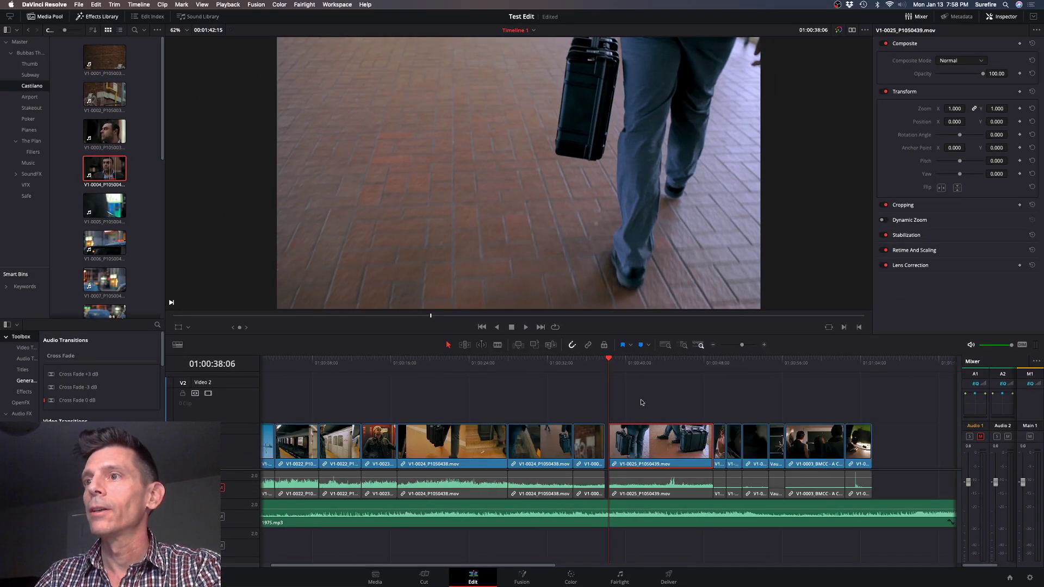
pyautogui.moveTo(641, 402); pyautogui.dragTo(863, 491)
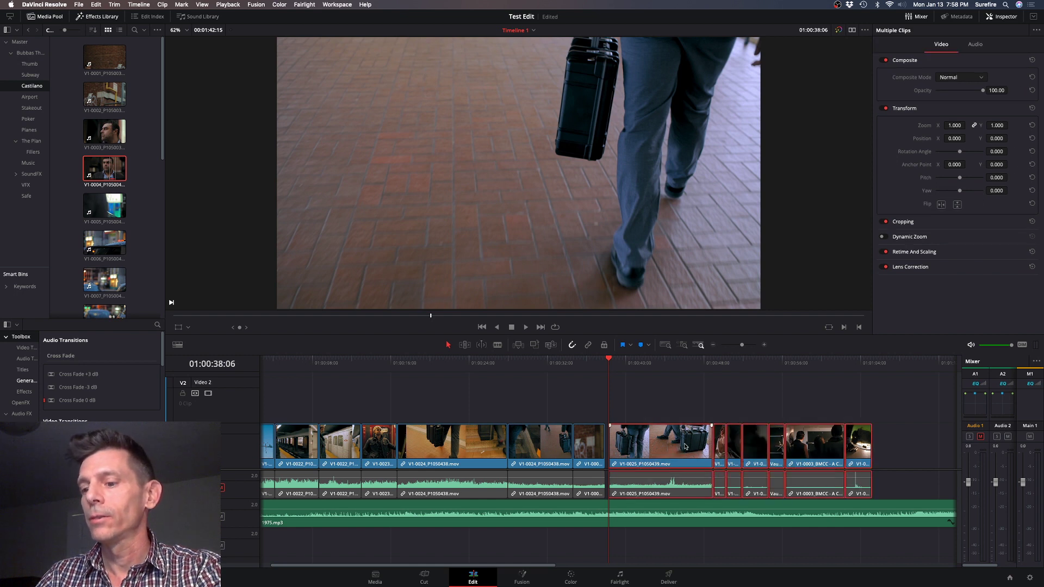
pyautogui.scroll(6, 685, 447)
pyautogui.moveTo(628, 447); pyautogui.dragTo(587, 447)
pyautogui.moveTo(524, 364)
pyautogui.mouseDown()
pyautogui.moveTo(503, 370)
pyautogui.moveTo(540, 370)
pyautogui.mouseUp()
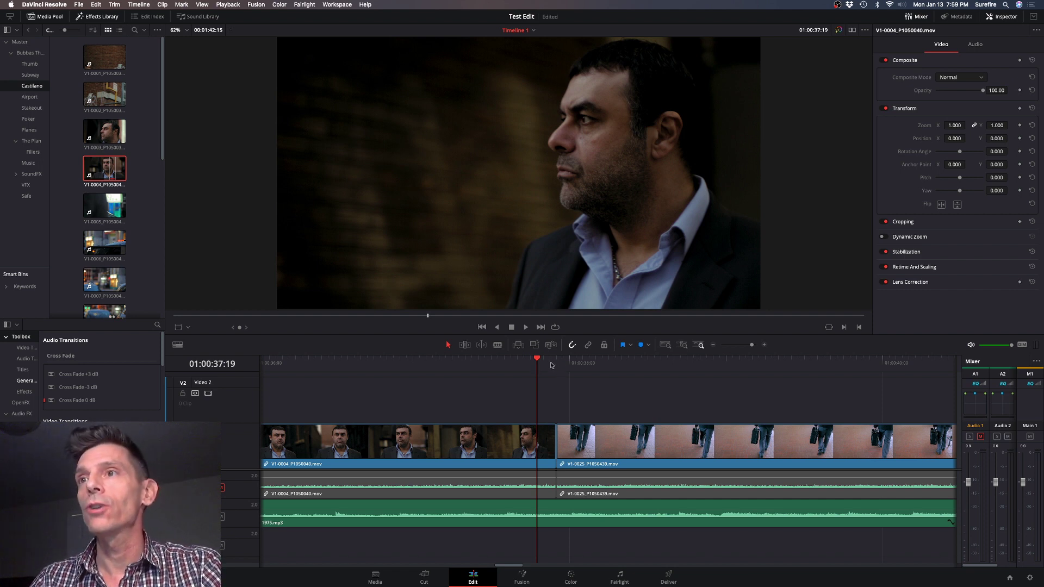
pyautogui.click(425, 577)
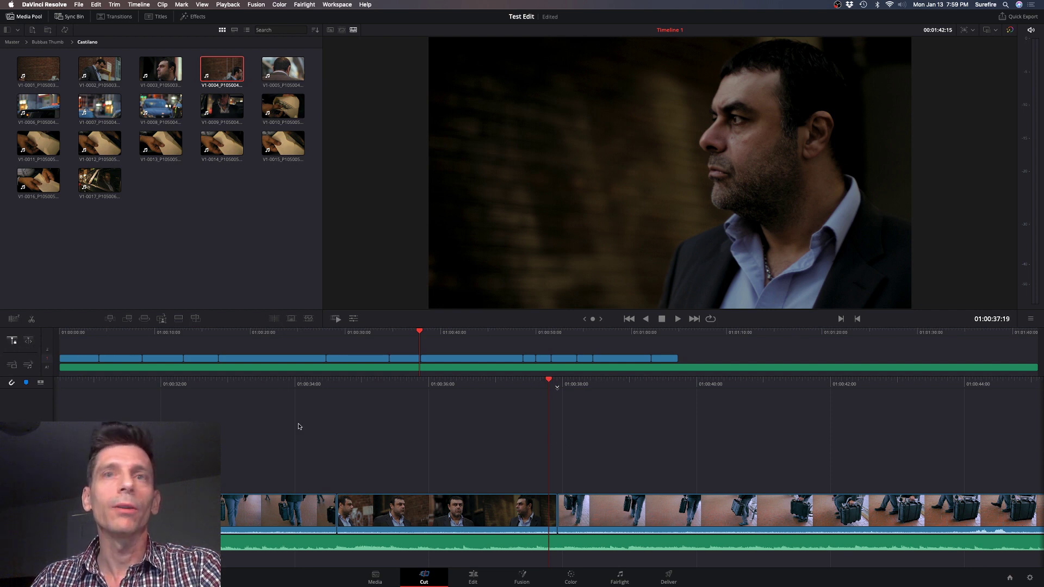
# Scrub across the suitcase cut in free playhead mode, then return to fixed playhead.
pyautogui.moveTo(549, 385); pyautogui.dragTo(560, 385)
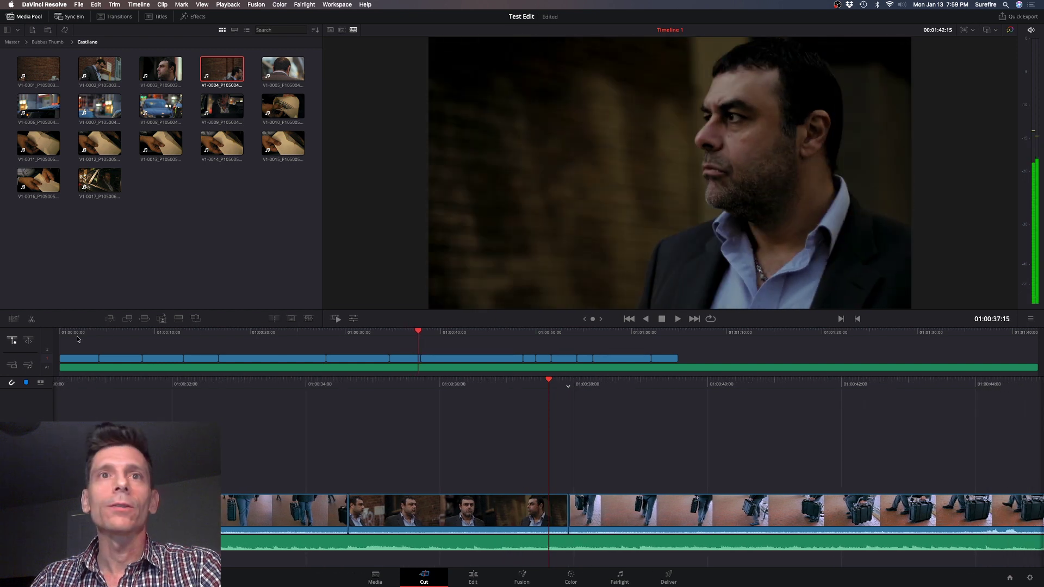
pyautogui.click(29, 341)
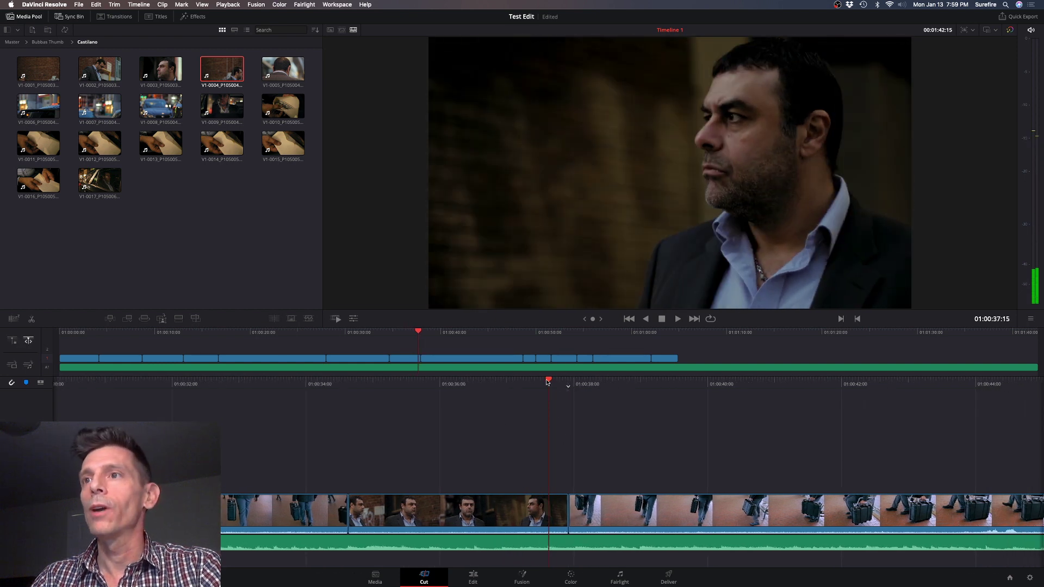
pyautogui.moveTo(549, 380); pyautogui.dragTo(375, 381)
pyautogui.moveTo(458, 397)
pyautogui.mouseDown()
pyautogui.moveTo(771, 395)
pyautogui.moveTo(467, 396)
pyautogui.mouseUp()
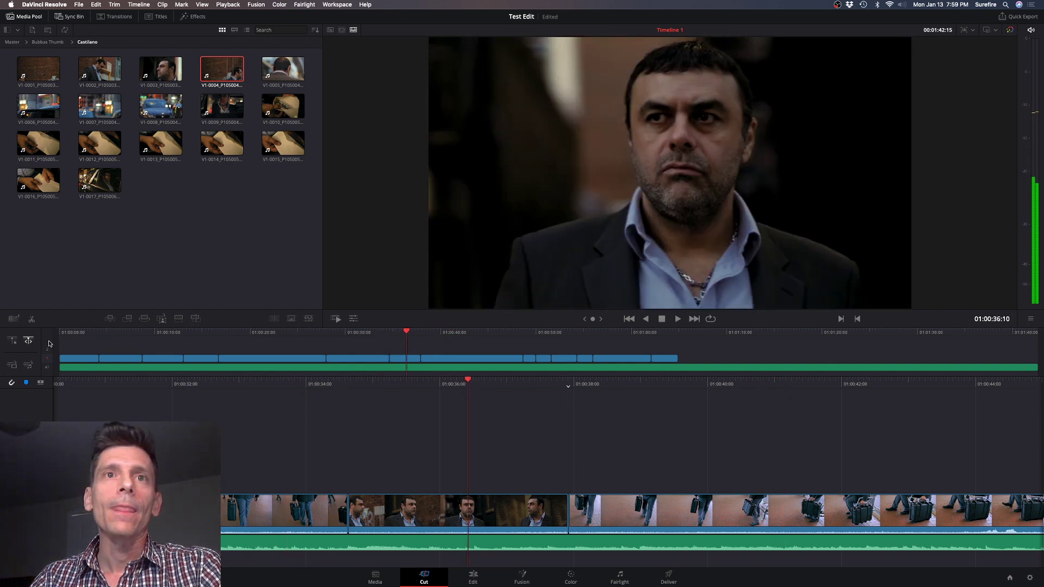
pyautogui.click(13, 340)
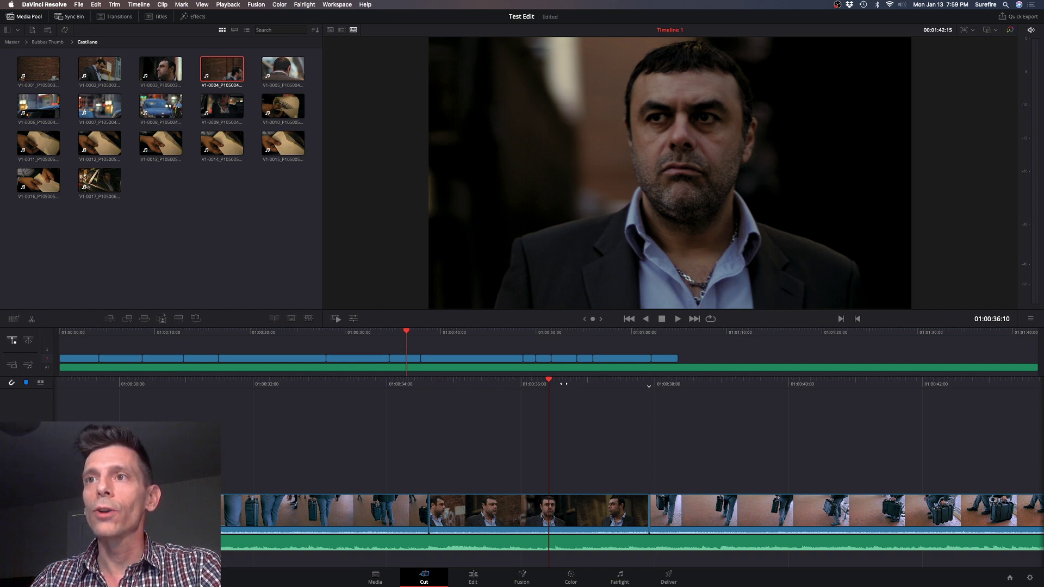
# Scroll the timeline, zoom out on the Edit page, and come back to the Cut page.
pyautogui.hscroll(-5, 564, 384)
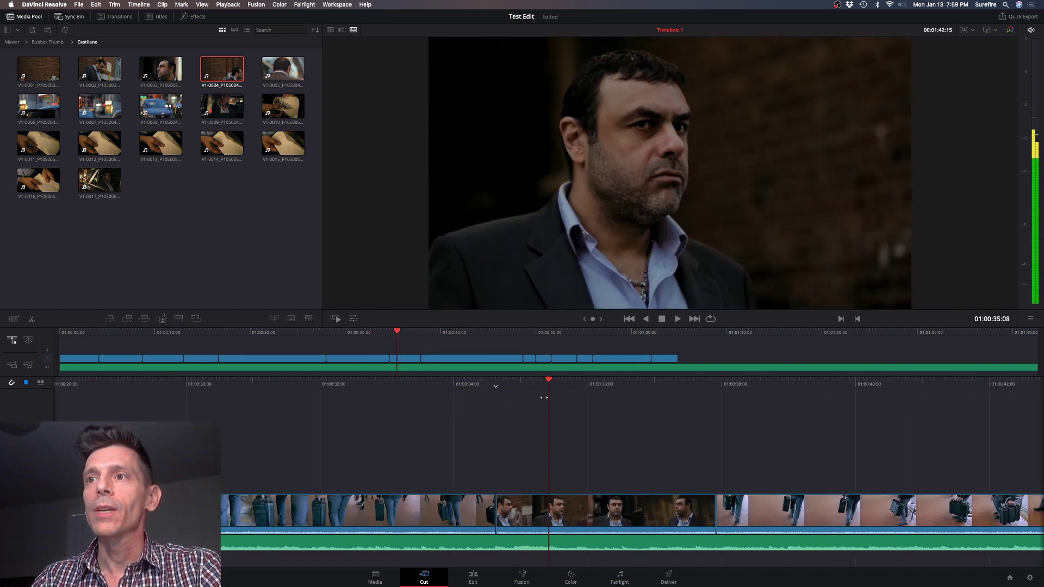
pyautogui.hscroll(3, 543, 398)
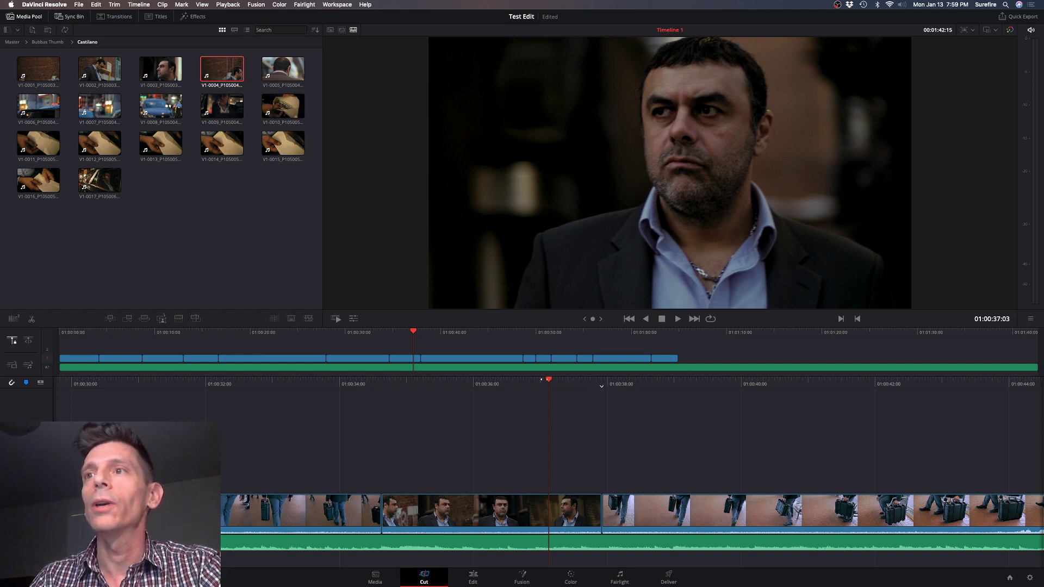
pyautogui.click(476, 576)
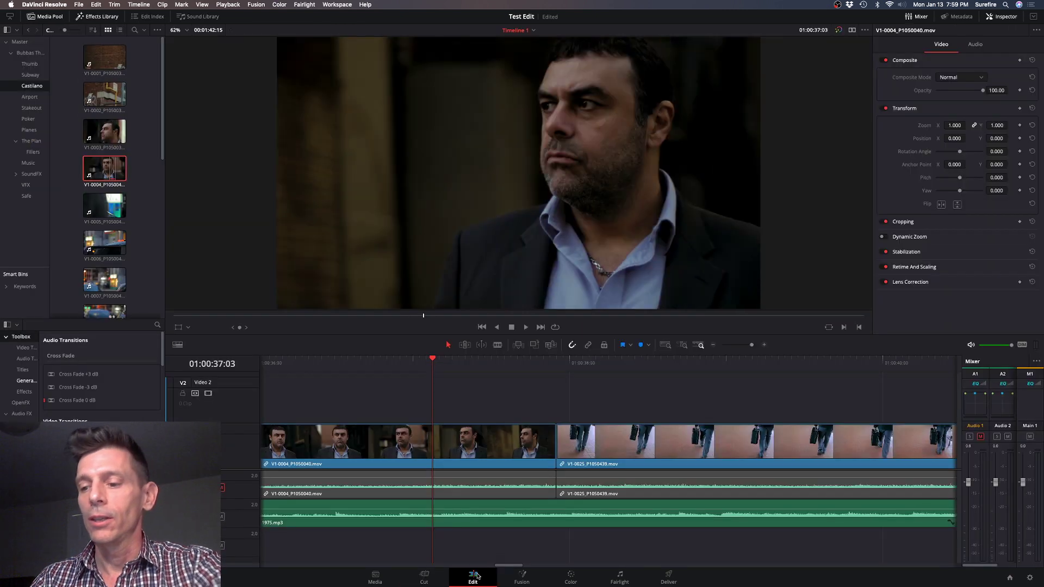
pyautogui.press('super+minus')
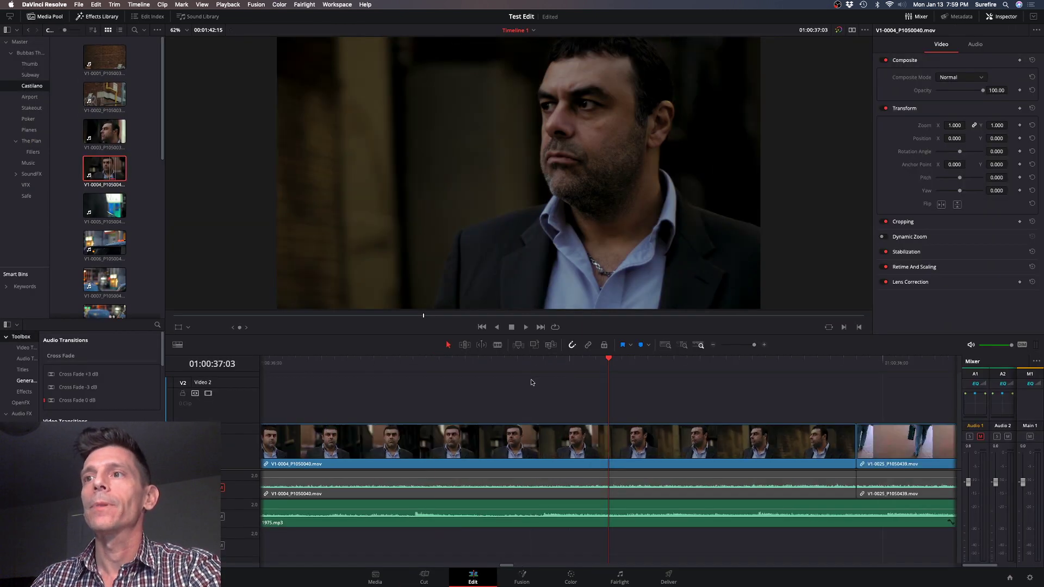
pyautogui.click(432, 578)
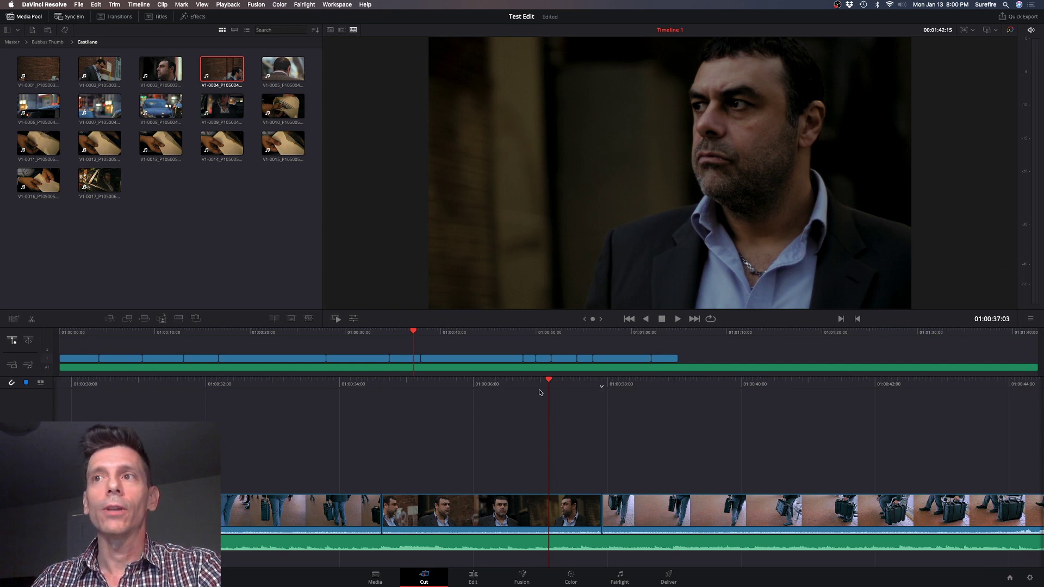
# Scrub and play through the suitcase section, then load V1-0003_P1050039.mov into the viewer.
pyautogui.moveTo(567, 377); pyautogui.dragTo(642, 381)
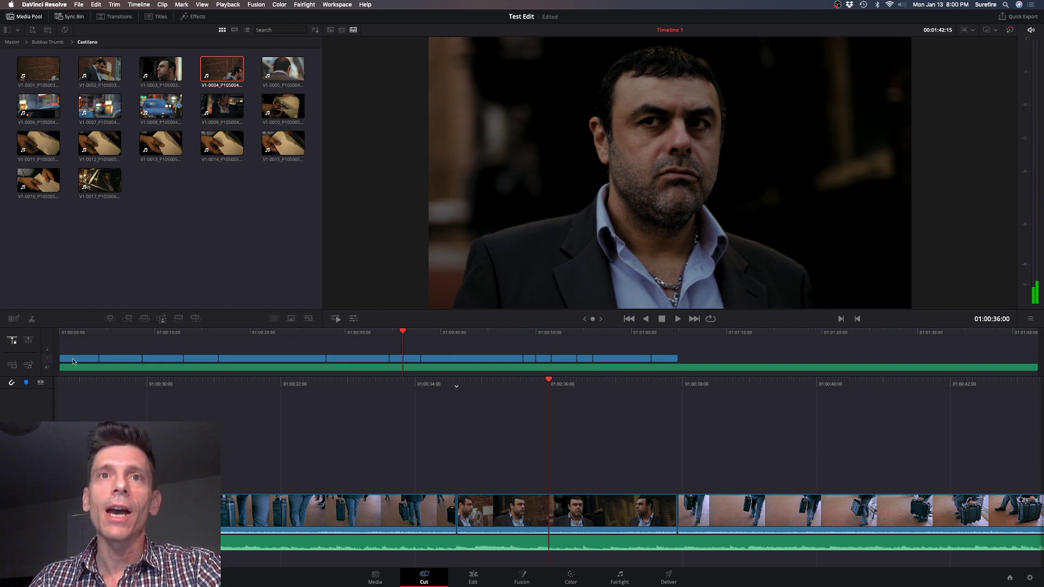
pyautogui.click(668, 336)
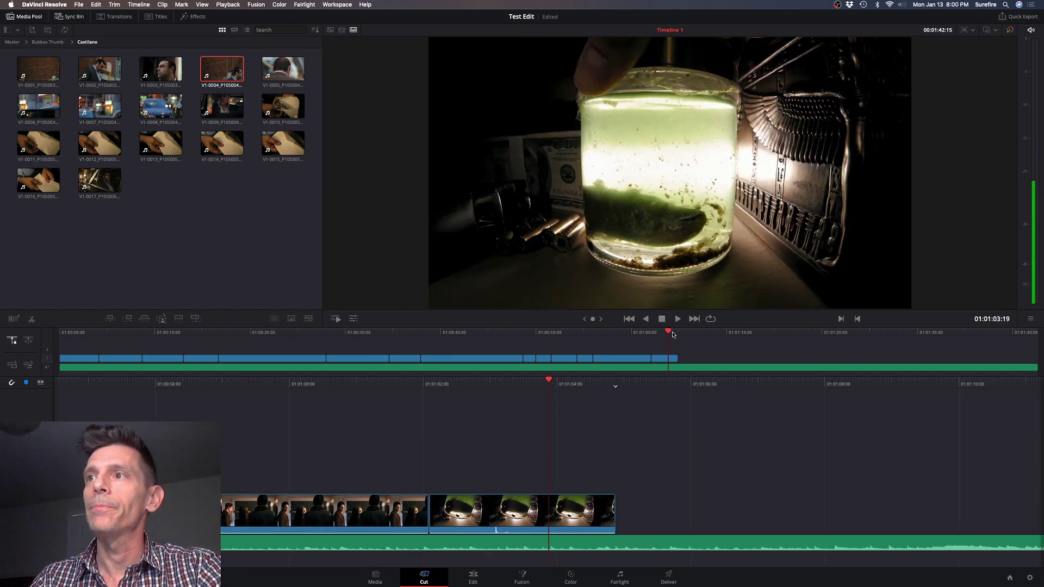
pyautogui.moveTo(668, 336); pyautogui.dragTo(679, 354)
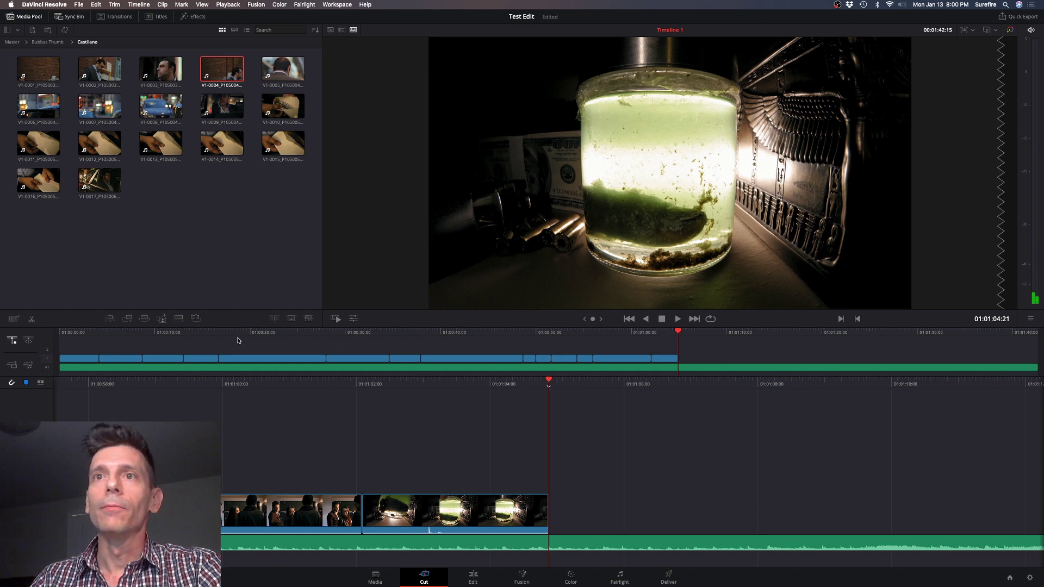
pyautogui.moveTo(226, 338); pyautogui.dragTo(308, 337)
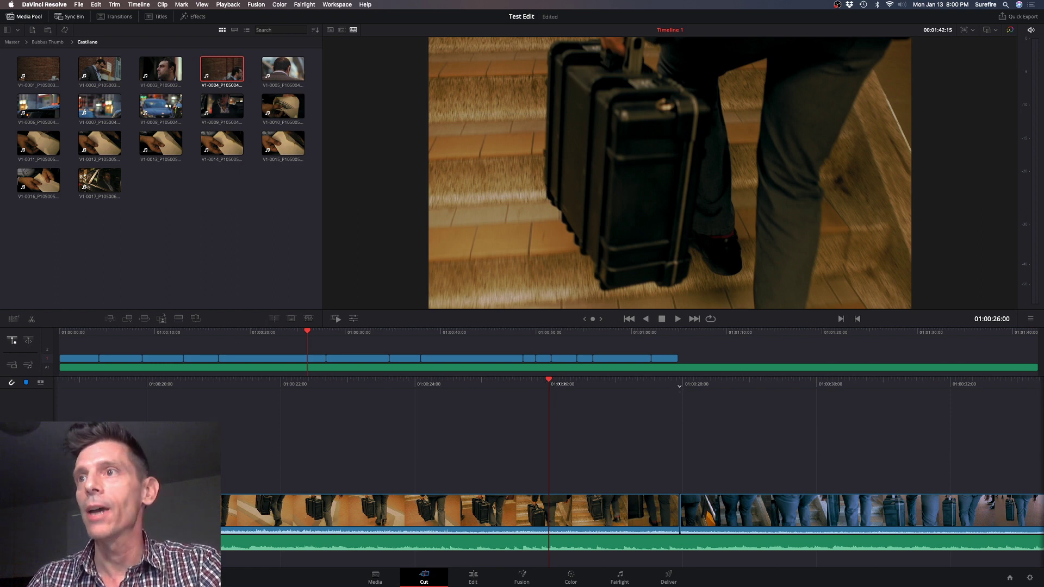
pyautogui.press('space')
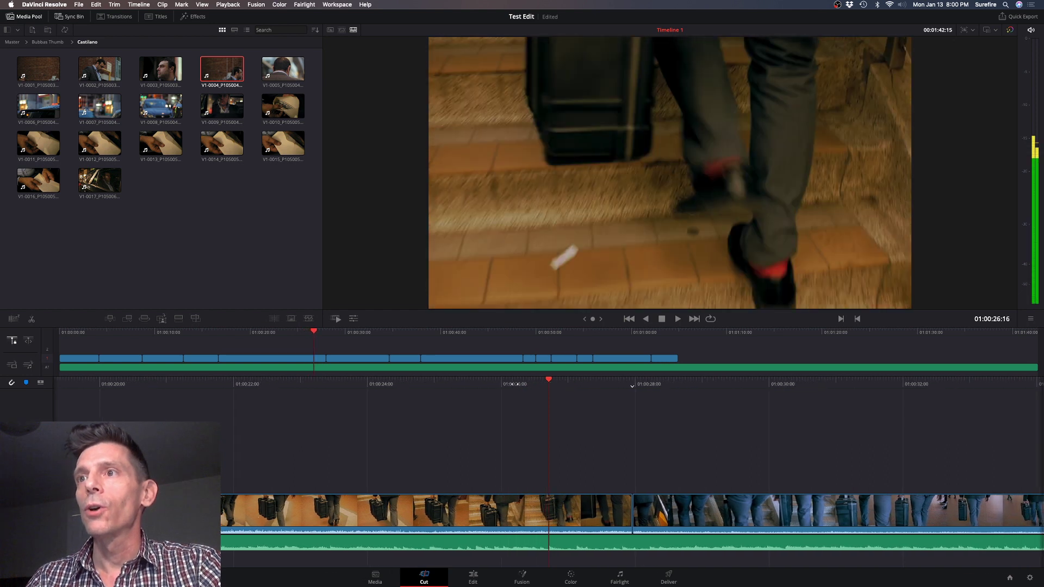
pyautogui.press('space')
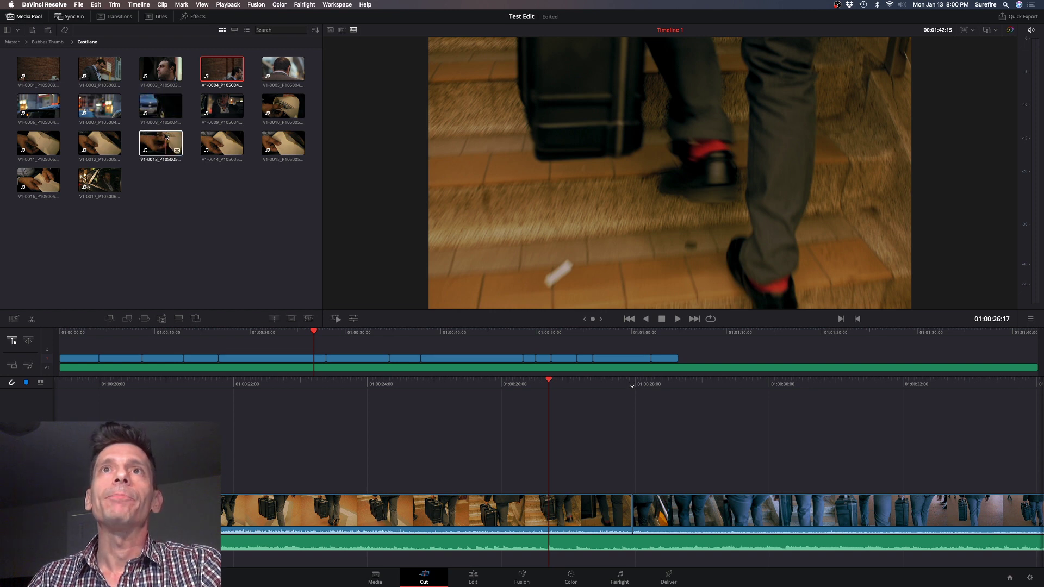
pyautogui.click(162, 76)
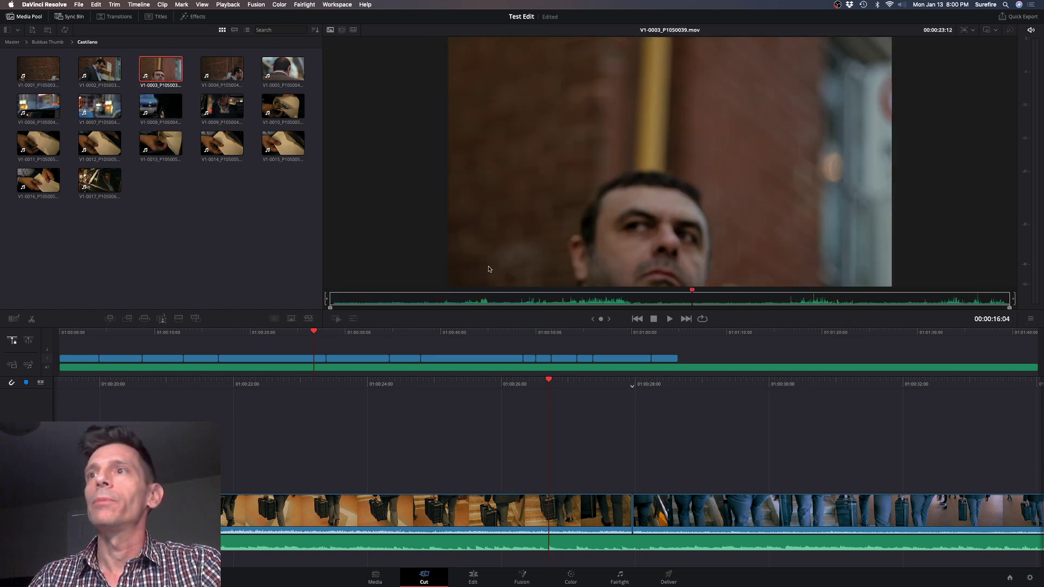
# Mark In and Out points on the V1-0003 close-up in the source viewer.
pyautogui.moveTo(714, 296); pyautogui.dragTo(588, 315)
pyautogui.press('i')
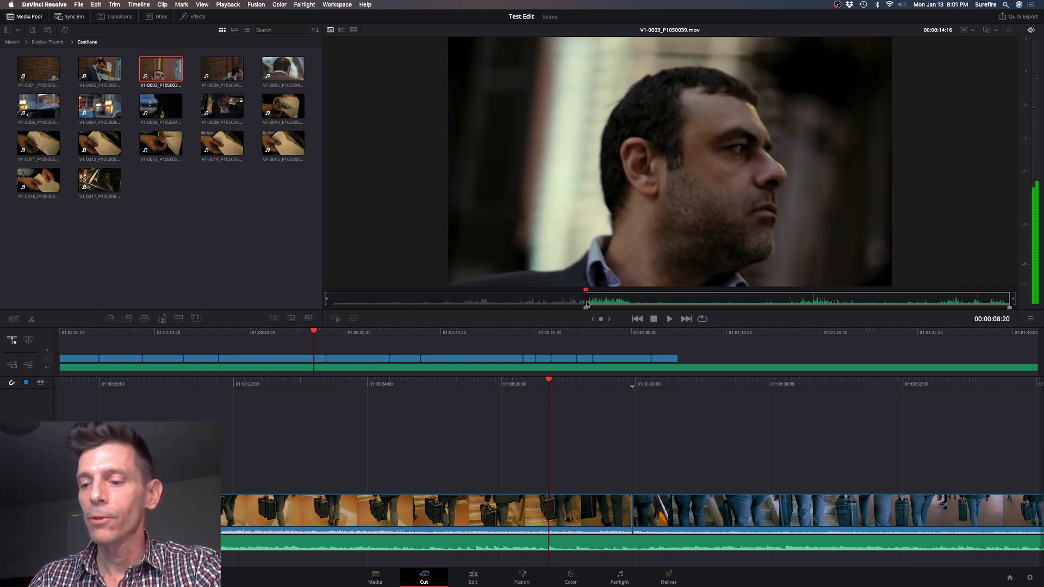
pyautogui.press('space')
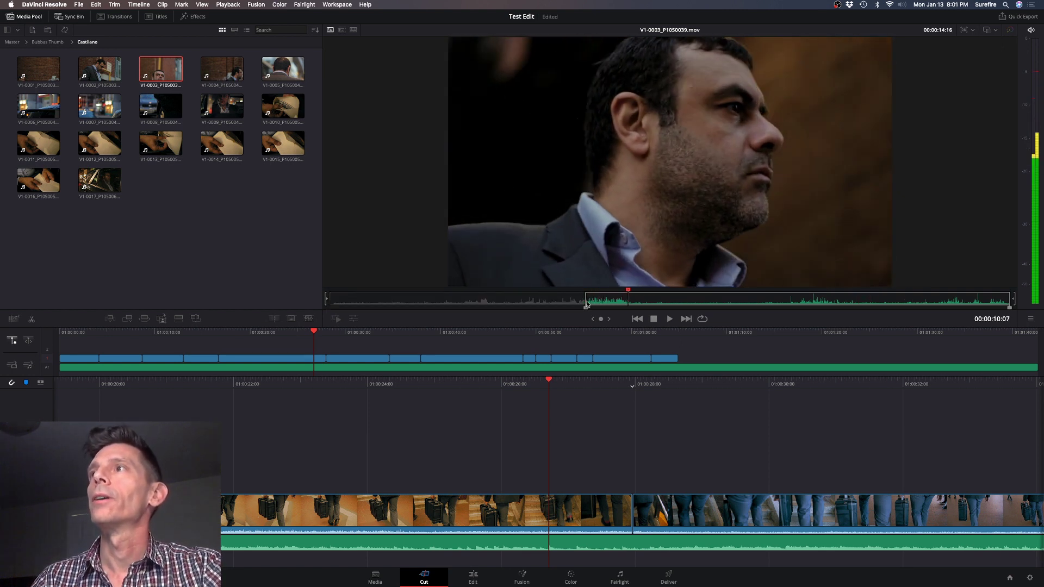
pyautogui.press('o')
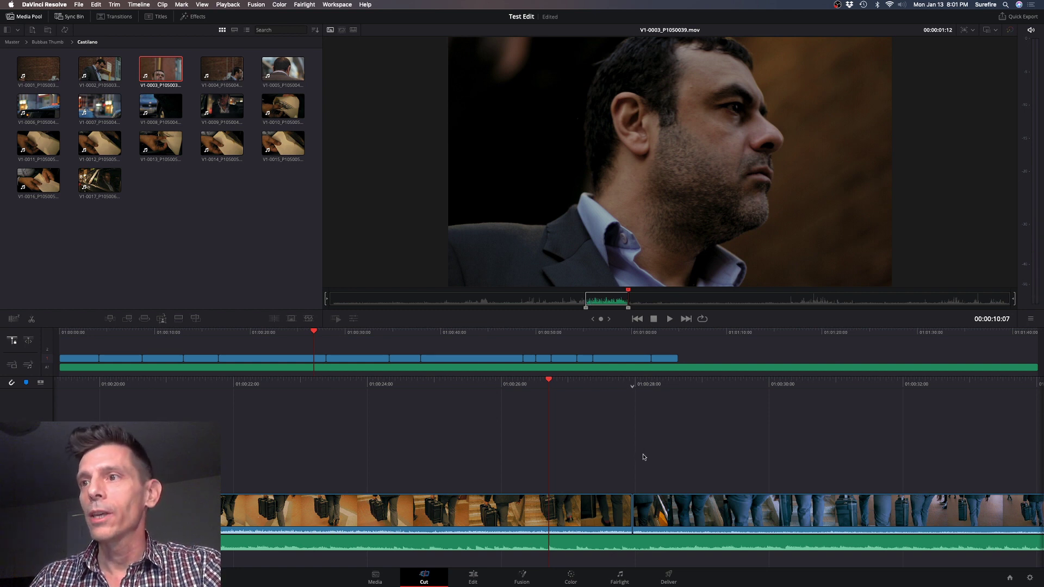
# Smart Insert the close-up between the suitcase walking shots and scrub back to review it.
pyautogui.click(631, 383)
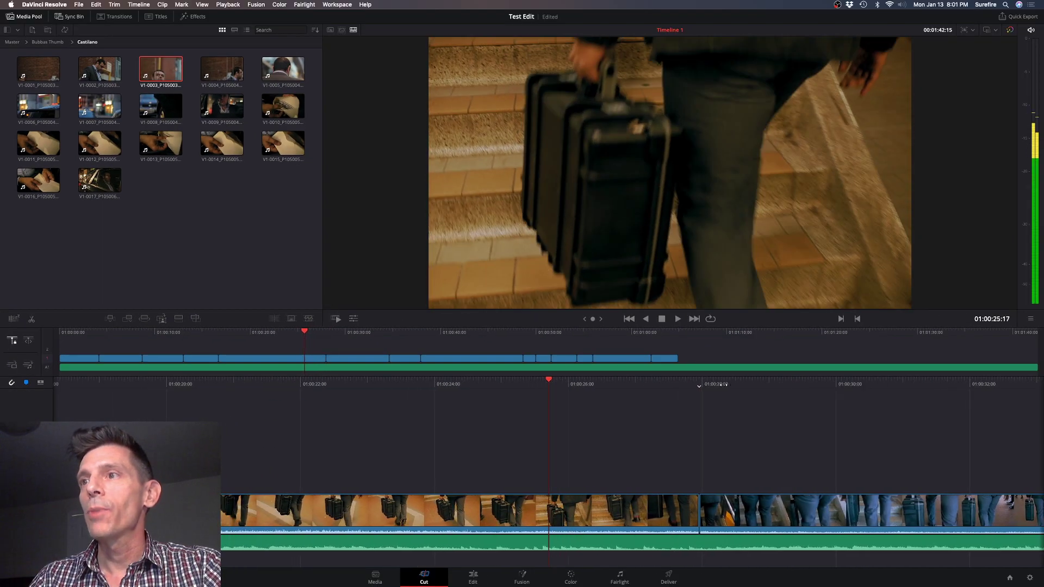
pyautogui.press('space')
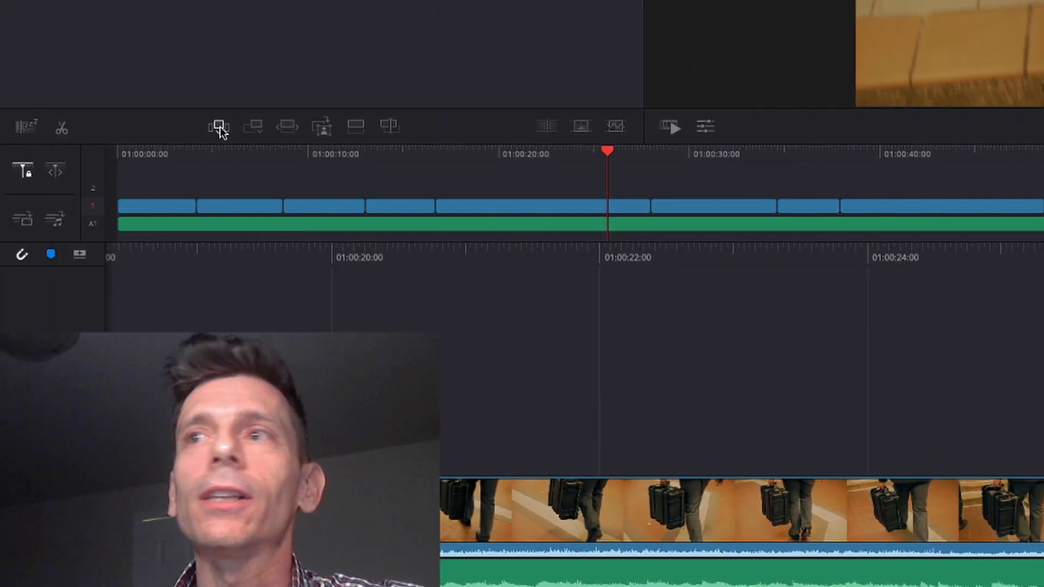
pyautogui.click(219, 126)
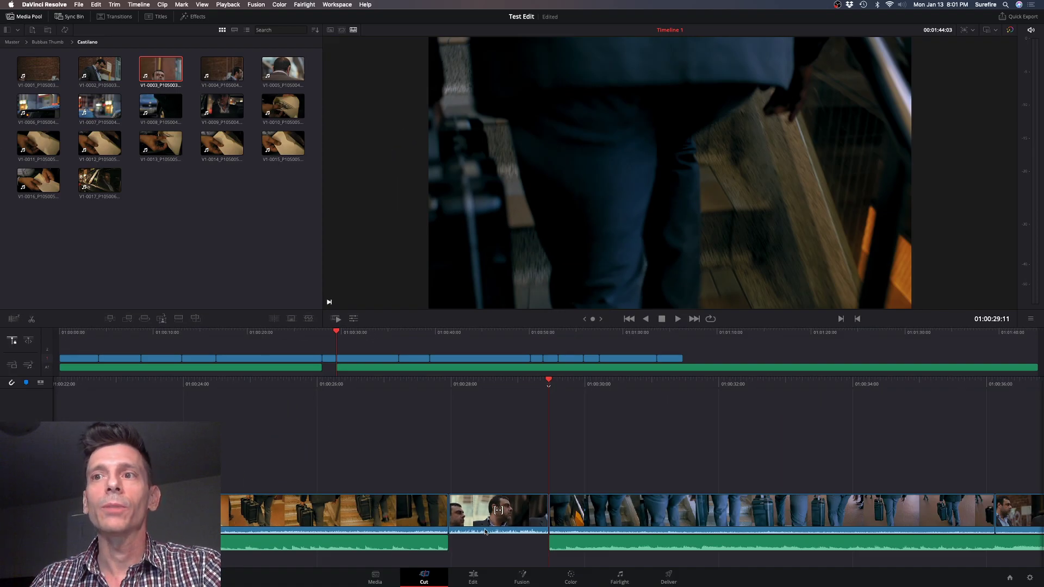
pyautogui.moveTo(414, 382); pyautogui.dragTo(559, 382)
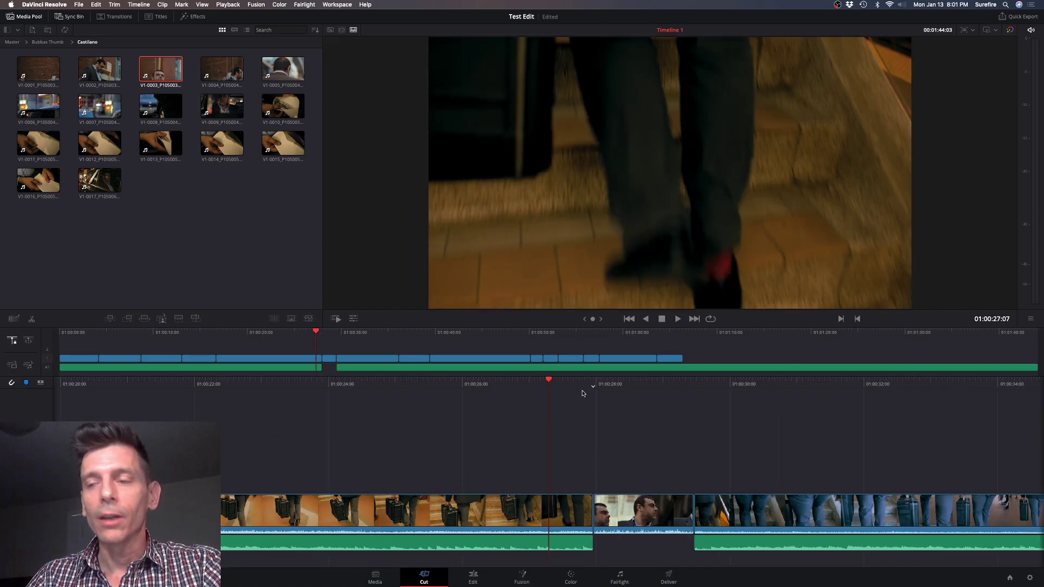
# Undo the close-up insert and return to the beret clip's cut near 01:00:16.
pyautogui.press('super+z')
pyautogui.moveTo(445, 384); pyautogui.dragTo(848, 396)
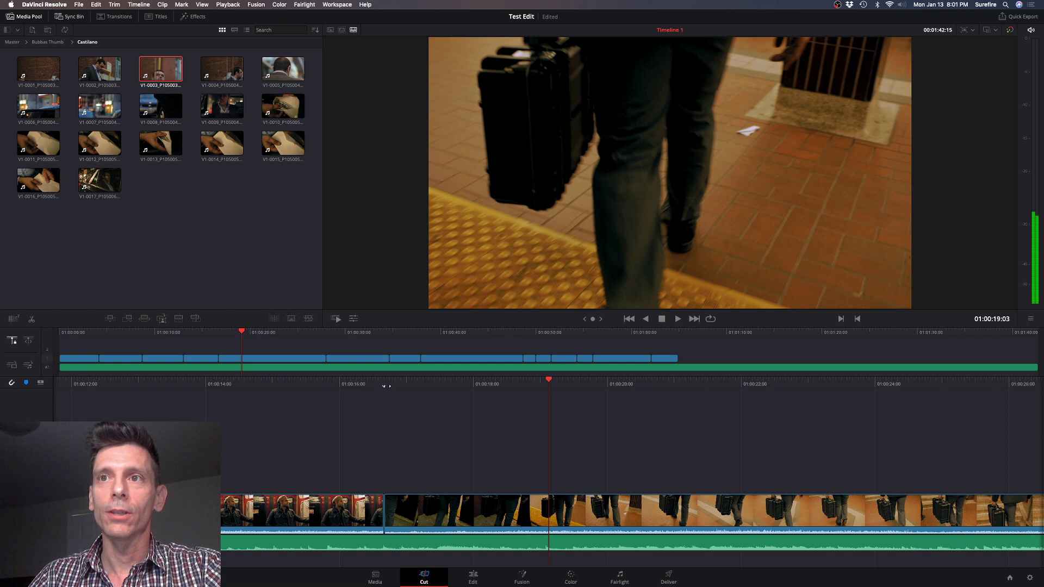
pyautogui.moveTo(397, 382); pyautogui.dragTo(442, 381)
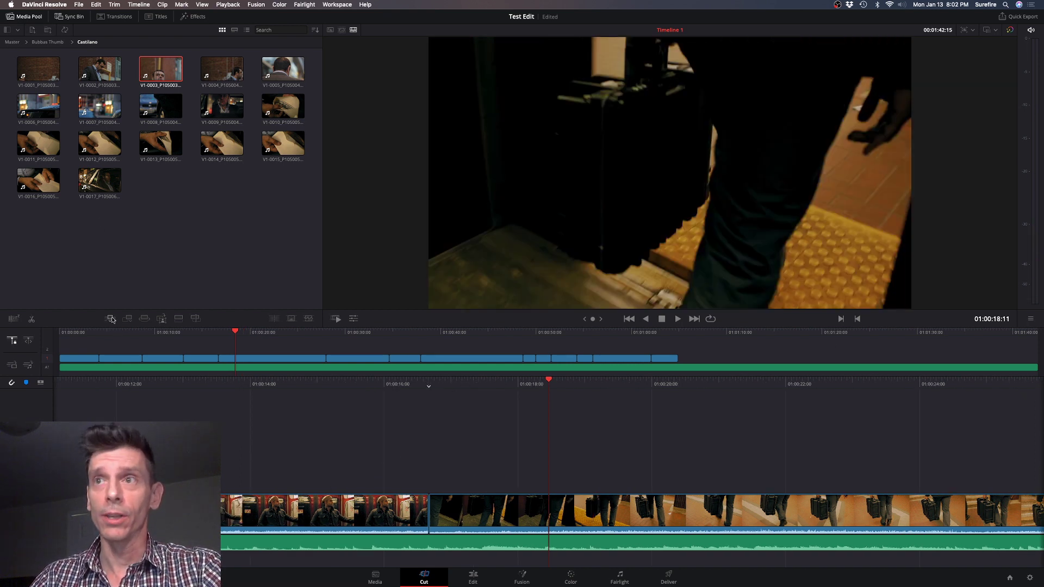
pyautogui.moveTo(558, 381); pyautogui.dragTo(608, 385)
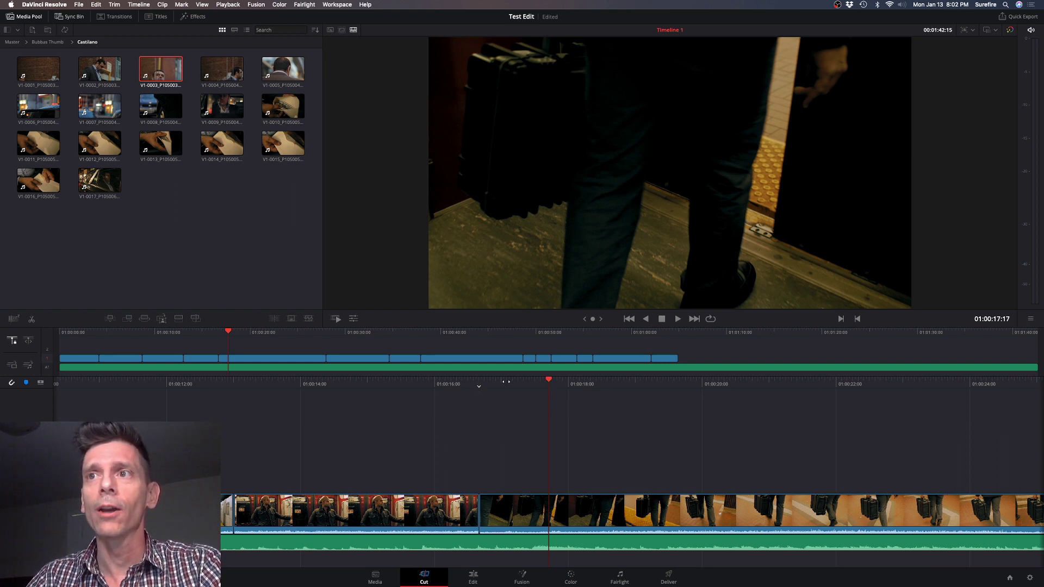
pyautogui.moveTo(506, 382); pyautogui.dragTo(563, 454)
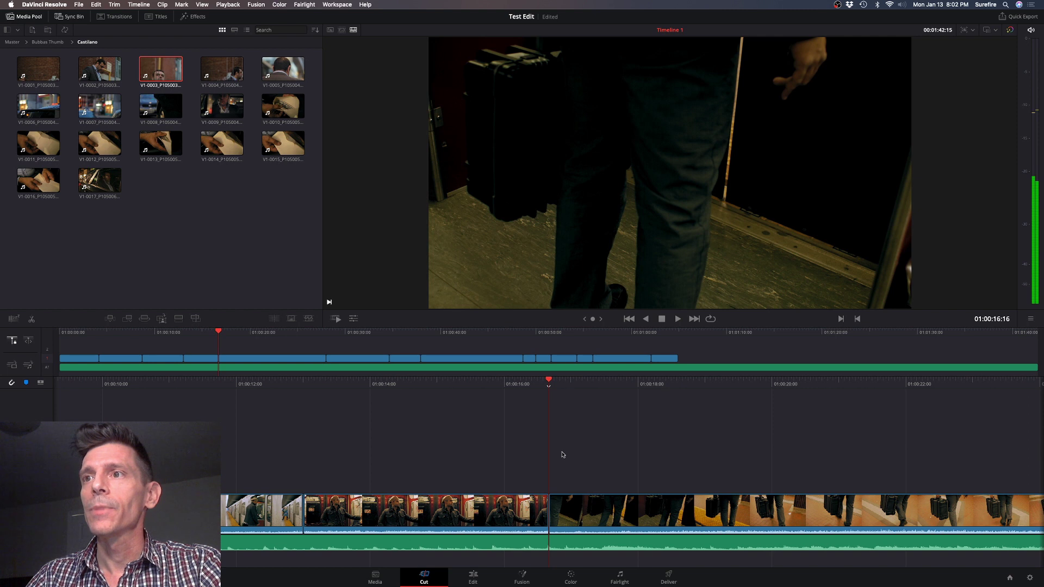
pyautogui.click(548, 506)
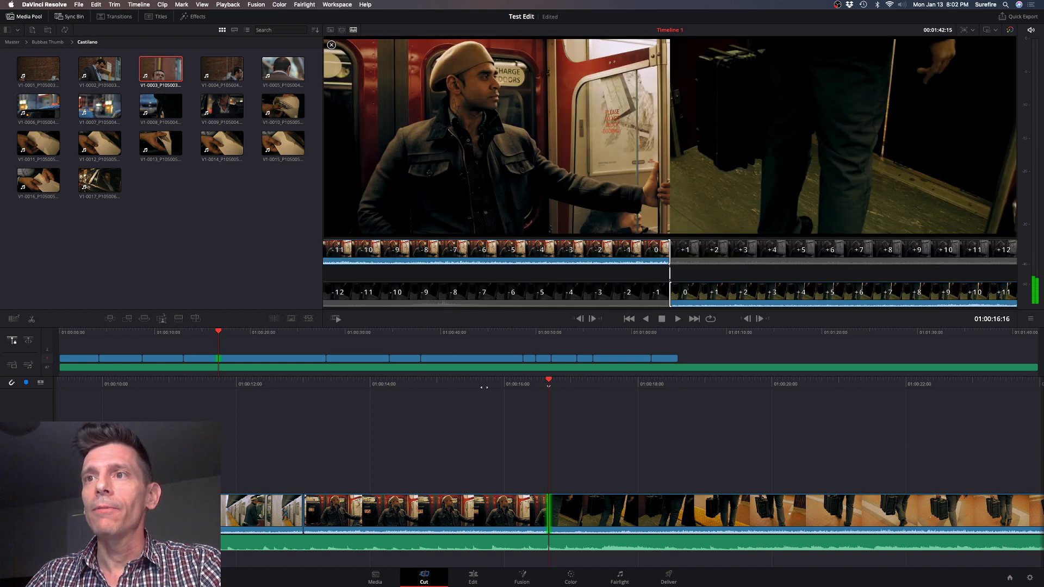
# Slip the beret man's subway clip content and play across the cut to review it.
pyautogui.click(506, 512)
pyautogui.click(506, 512)
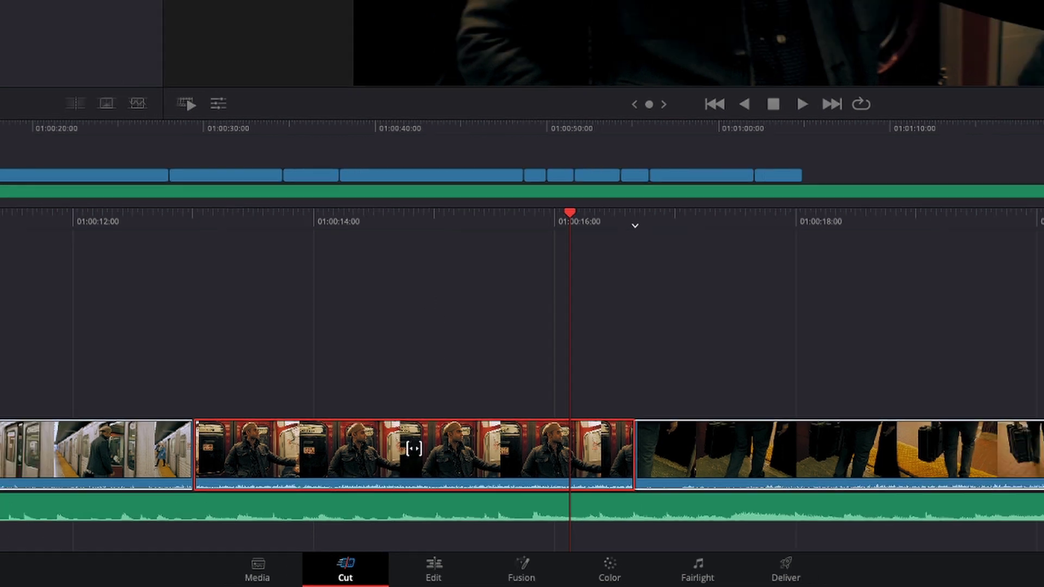
pyautogui.moveTo(405, 430); pyautogui.dragTo(399, 432)
pyautogui.moveTo(460, 510)
pyautogui.mouseDown()
pyautogui.moveTo(484, 510)
pyautogui.moveTo(461, 510)
pyautogui.moveTo(473, 511)
pyautogui.mouseUp()
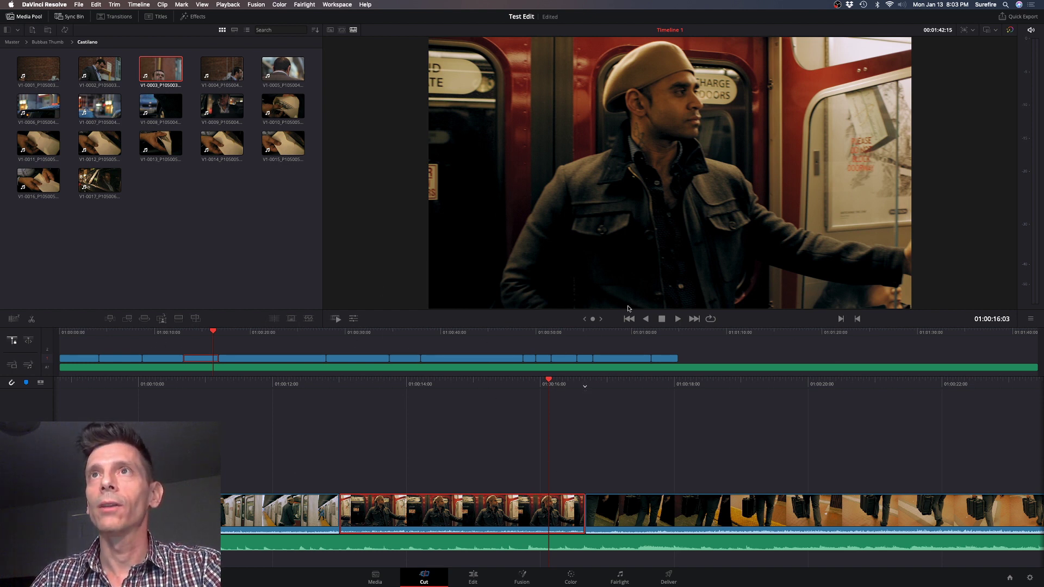
pyautogui.press('space')
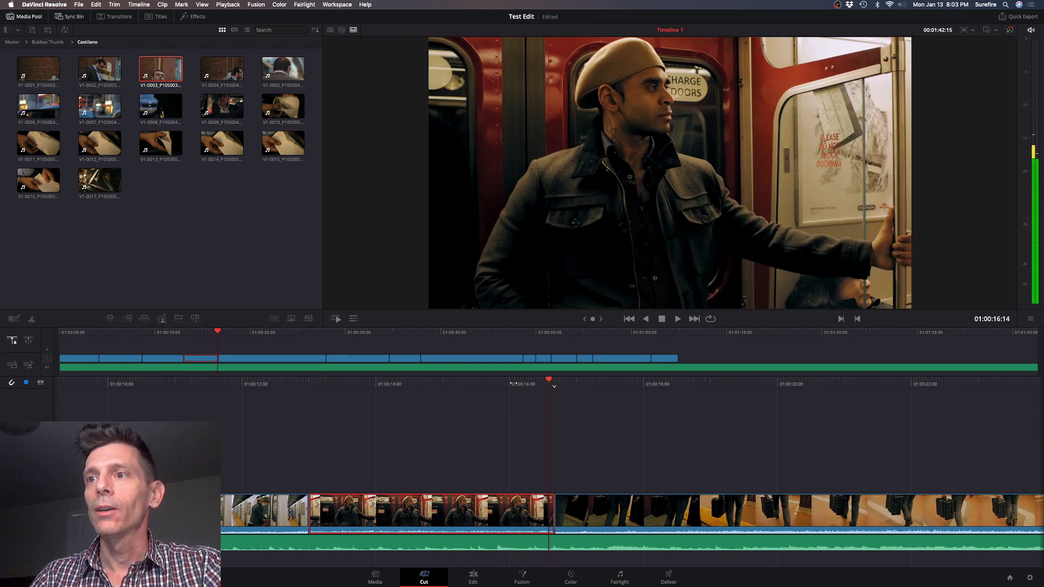
pyautogui.press('space')
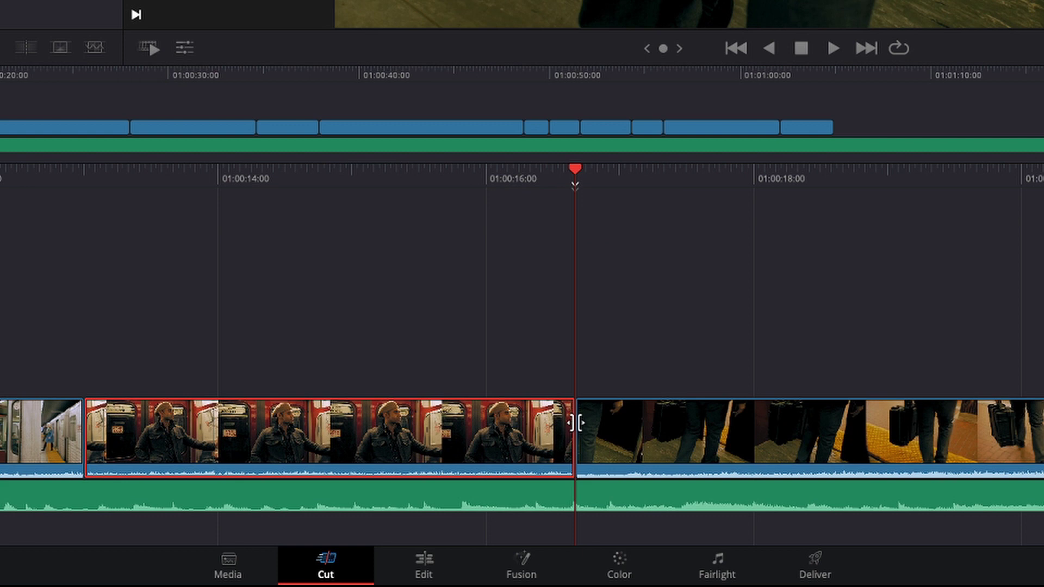
# Trim the beret clip's end a few frames earlier, testing frame nudges on the cut.
pyautogui.click(575, 424)
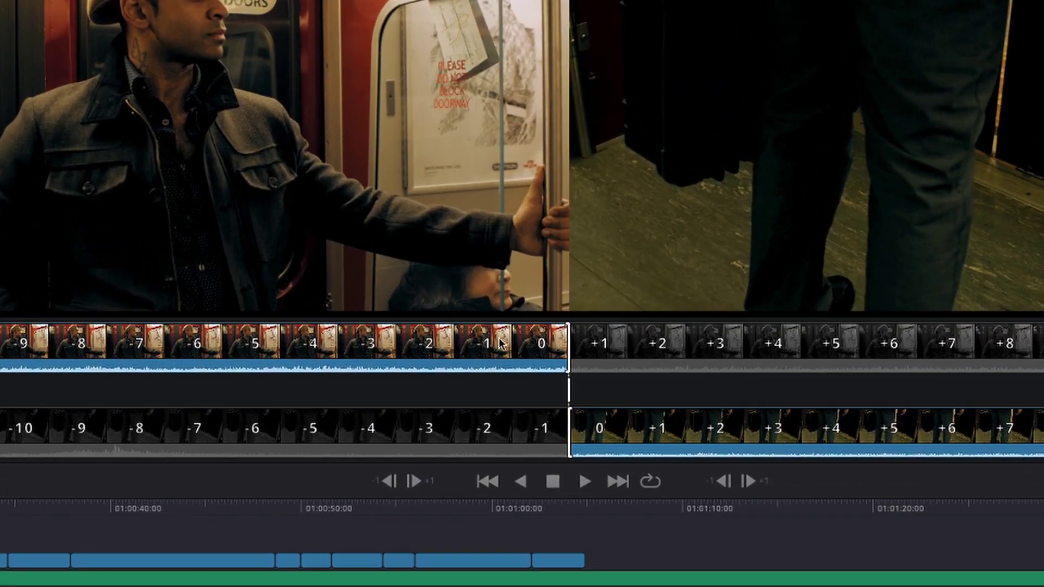
pyautogui.moveTo(568, 353)
pyautogui.mouseDown()
pyautogui.moveTo(560, 348)
pyautogui.moveTo(578, 347)
pyautogui.mouseUp()
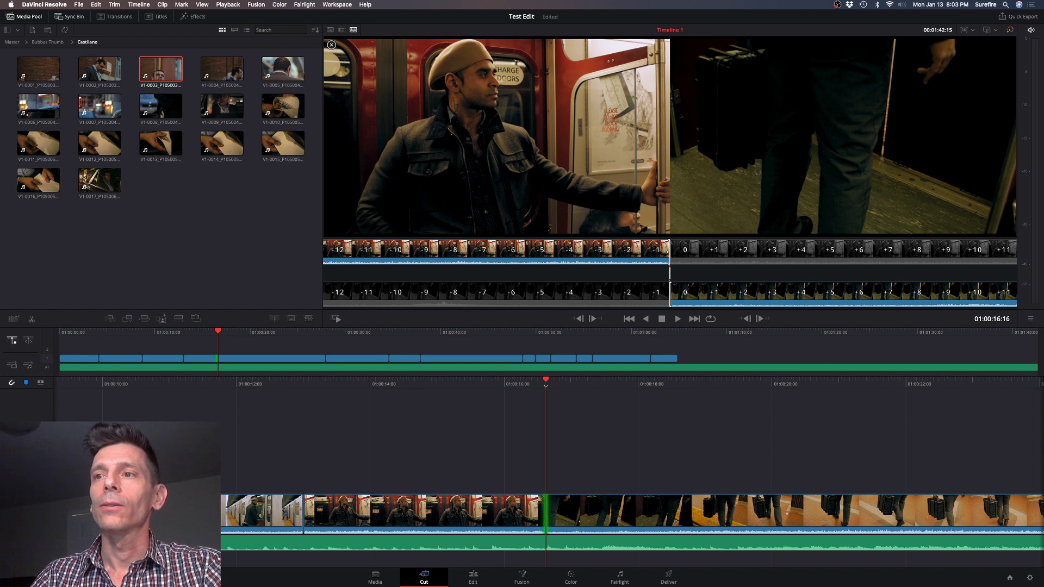
pyautogui.moveTo(668, 255); pyautogui.dragTo(669, 258)
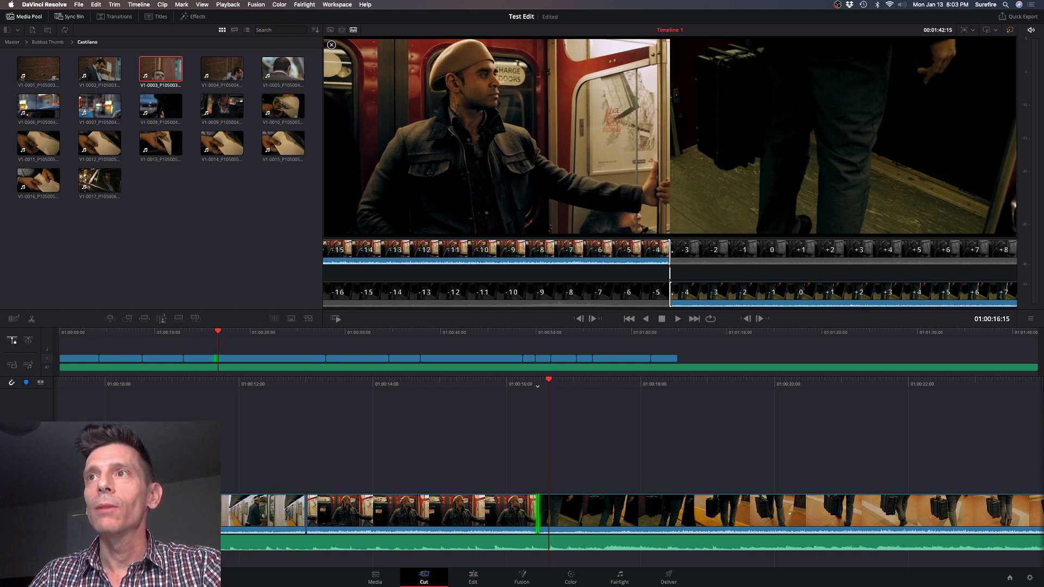
pyautogui.hotkey('shift', '.')
pyautogui.hotkey('shift', '.')
pyautogui.hotkey('shift', '.')
pyautogui.hotkey('shift', ',')
pyautogui.hotkey('shift', ',')
pyautogui.hotkey('shift', ',')
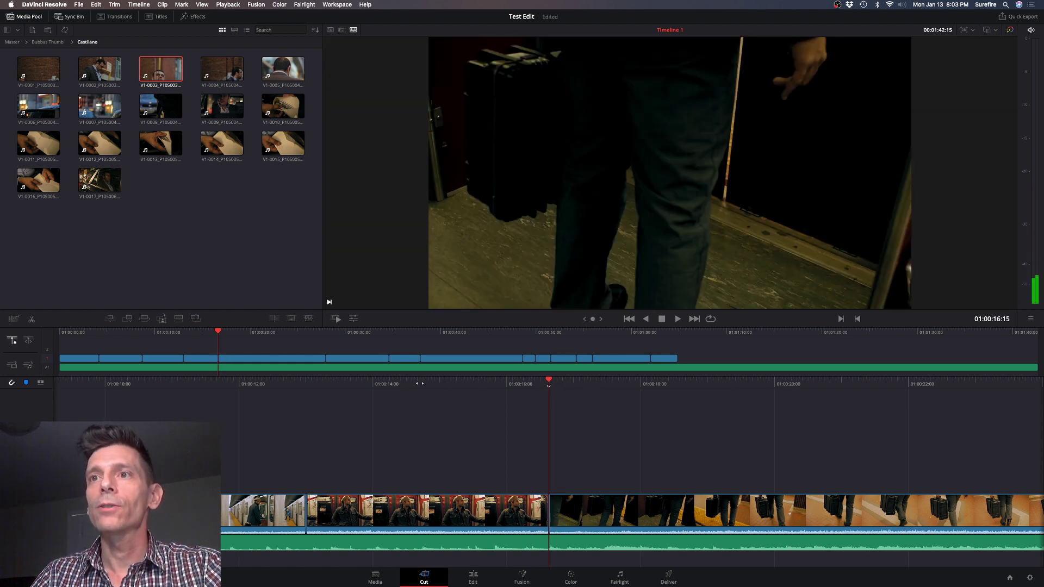
pyautogui.moveTo(419, 384); pyautogui.dragTo(630, 408)
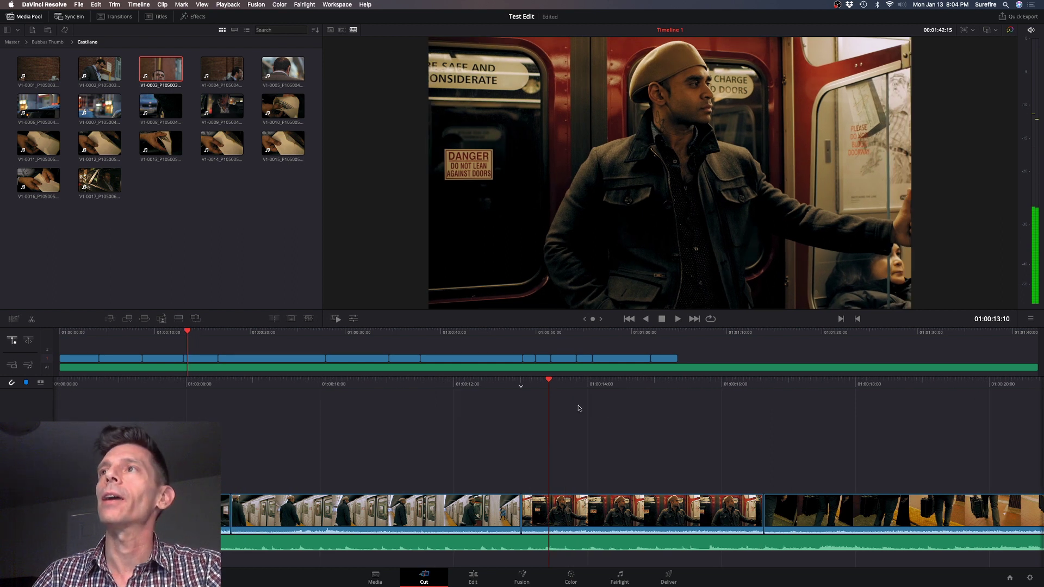
# Ripple-trim the beret clip about one second shorter, play the new cut, then undo it.
pyautogui.press('space')
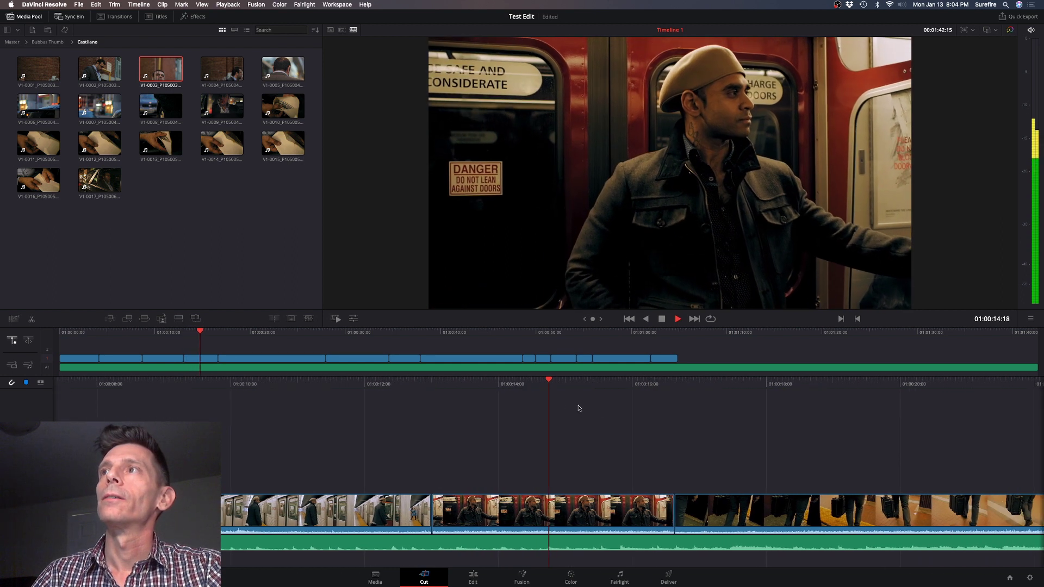
pyautogui.press('space')
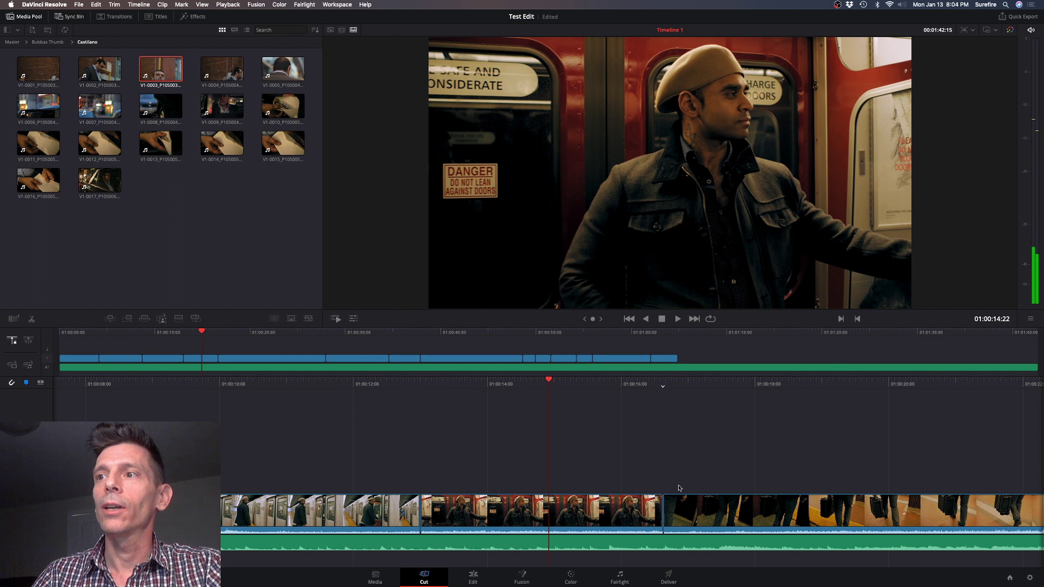
pyautogui.click(663, 508)
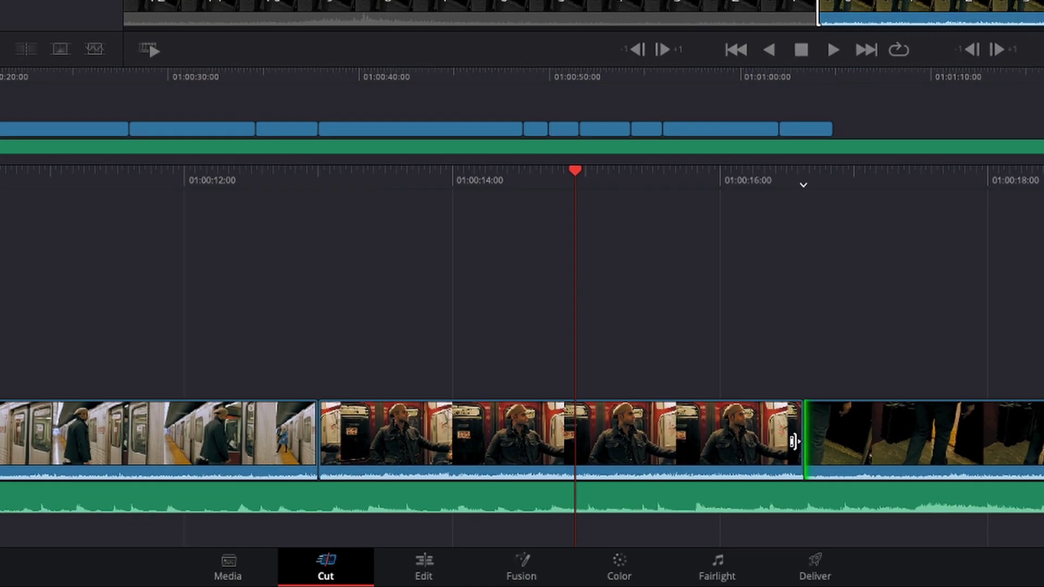
pyautogui.moveTo(793, 442); pyautogui.dragTo(565, 439)
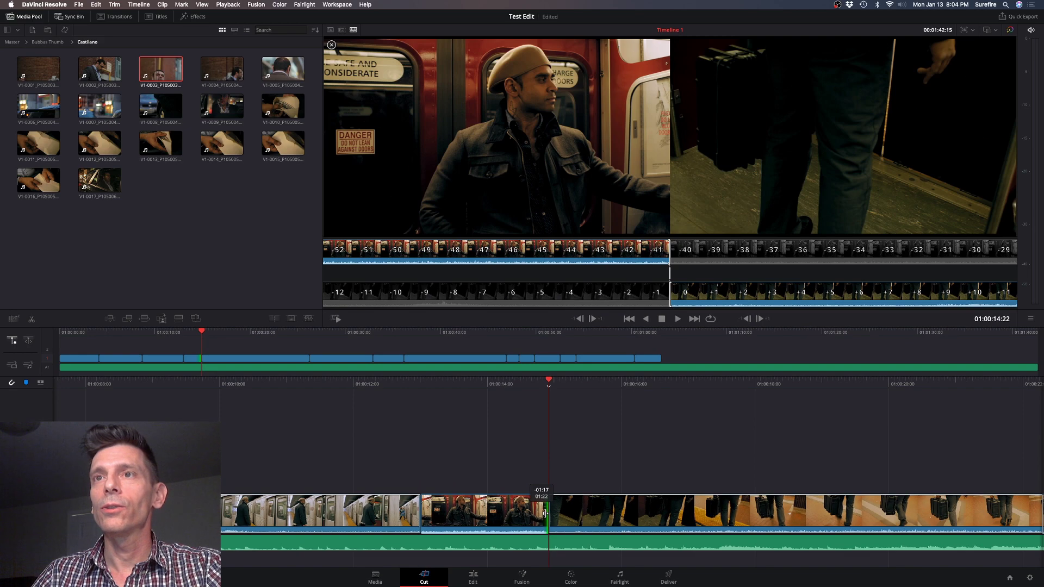
pyautogui.moveTo(545, 514); pyautogui.dragTo(546, 514)
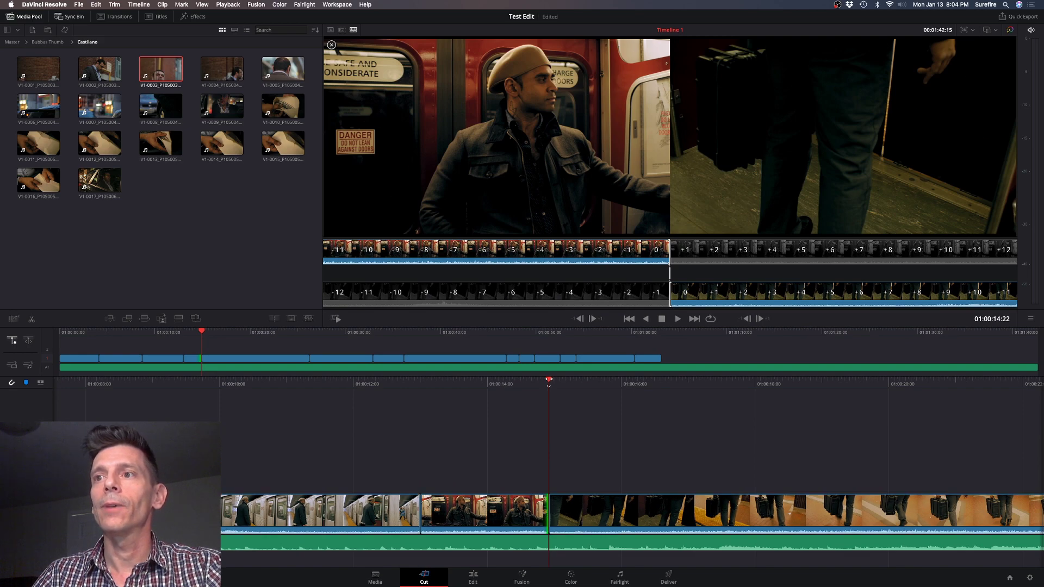
pyautogui.press('/')
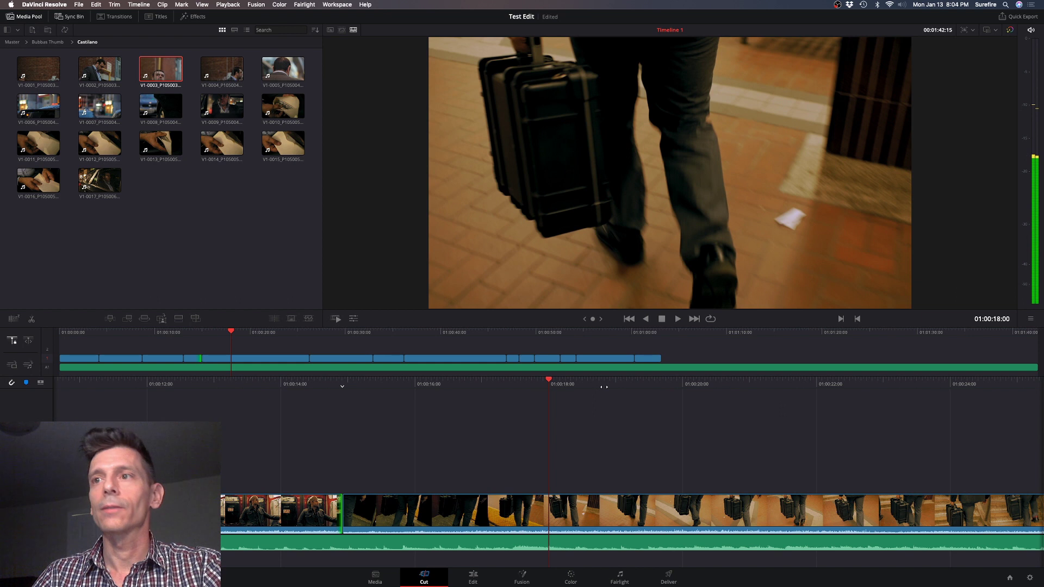
pyautogui.press('super+z')
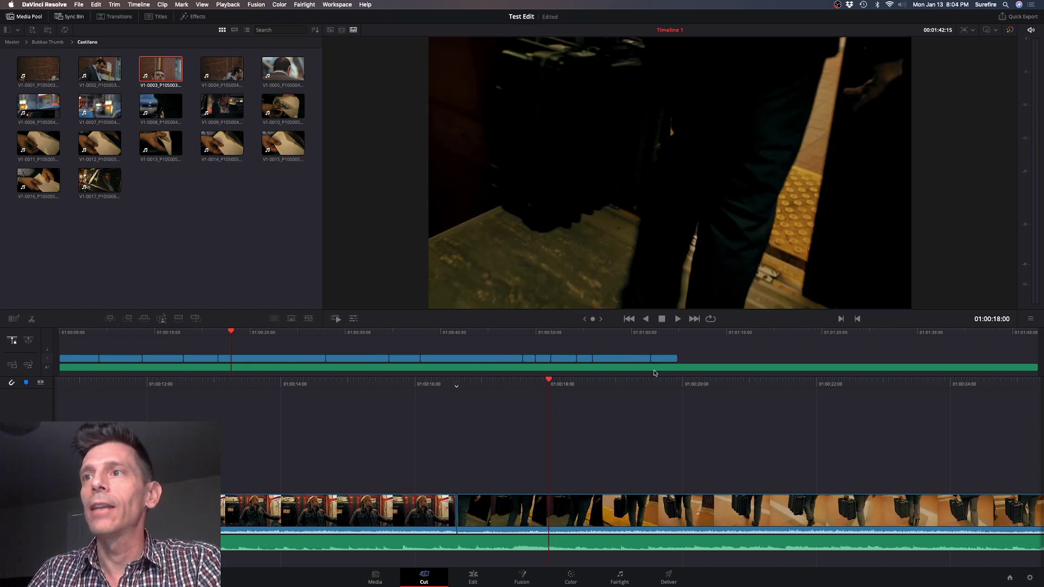
# Try the glowing jar clip at the film's start, then move it back after the group shot.
pyautogui.click(677, 334)
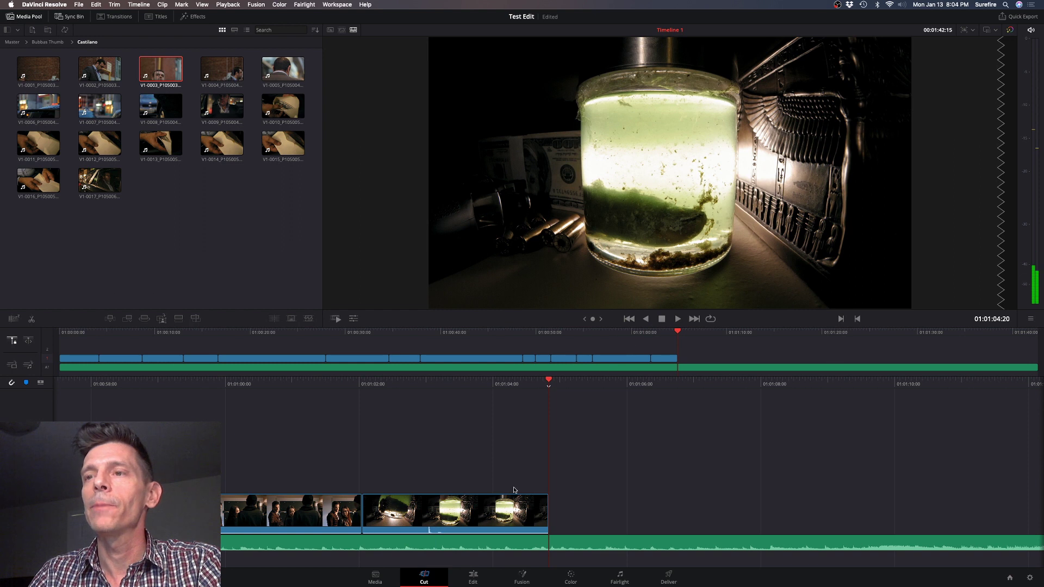
pyautogui.click(455, 510)
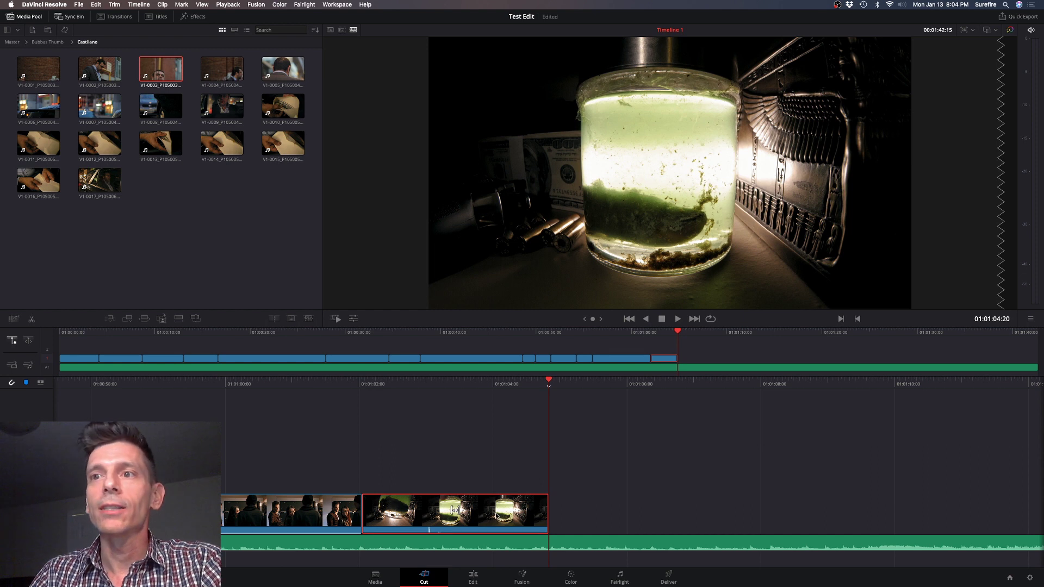
pyautogui.moveTo(544, 333); pyautogui.dragTo(61, 334)
pyautogui.click(63, 358)
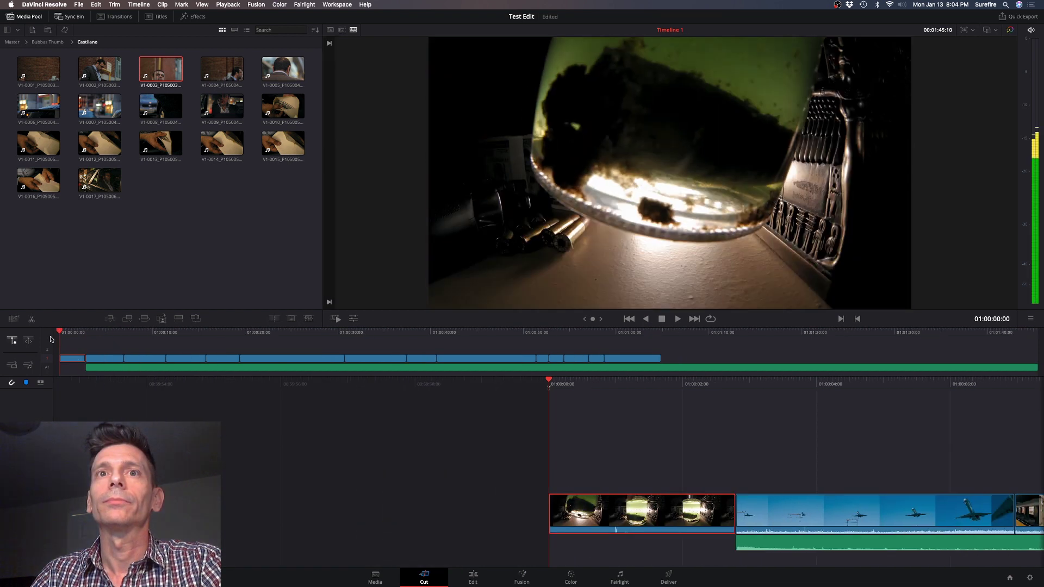
pyautogui.press('space')
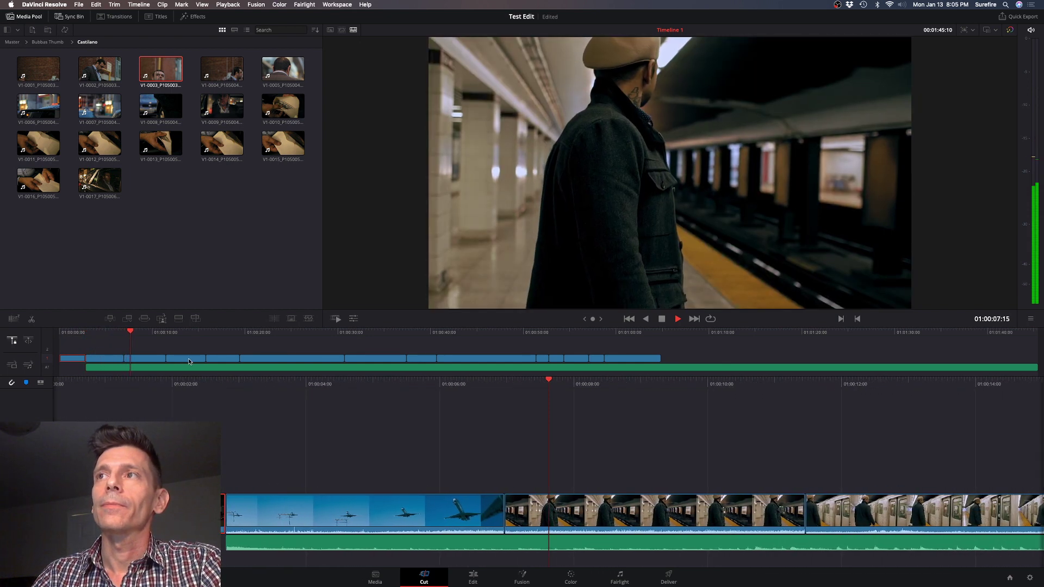
pyautogui.press('space')
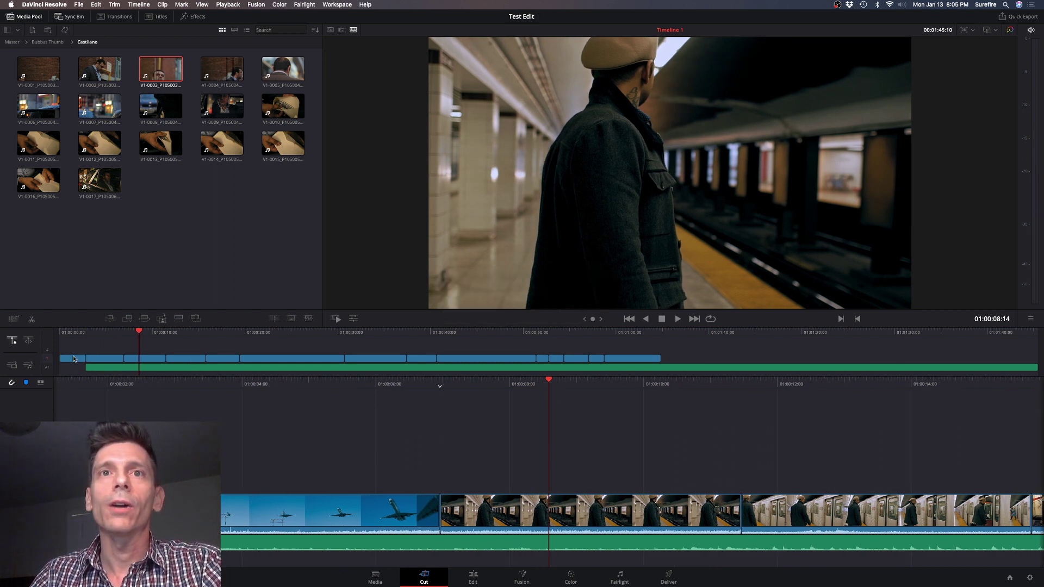
pyautogui.moveTo(73, 359); pyautogui.dragTo(697, 357)
# Ripple-delete the empty gap after the plane shots and return to the suitcase walking shot.
pyautogui.click(107, 338)
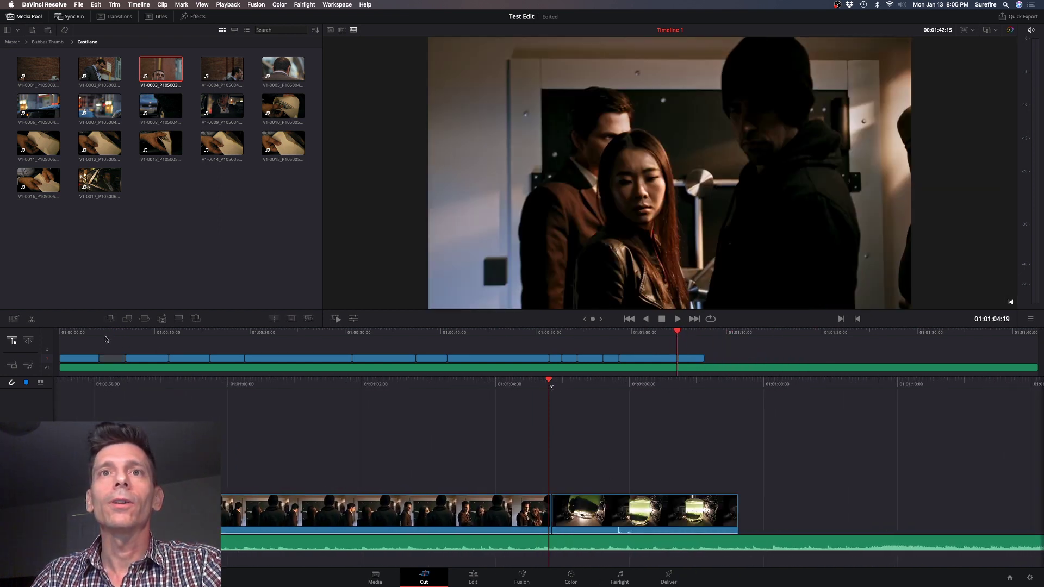
pyautogui.click(108, 333)
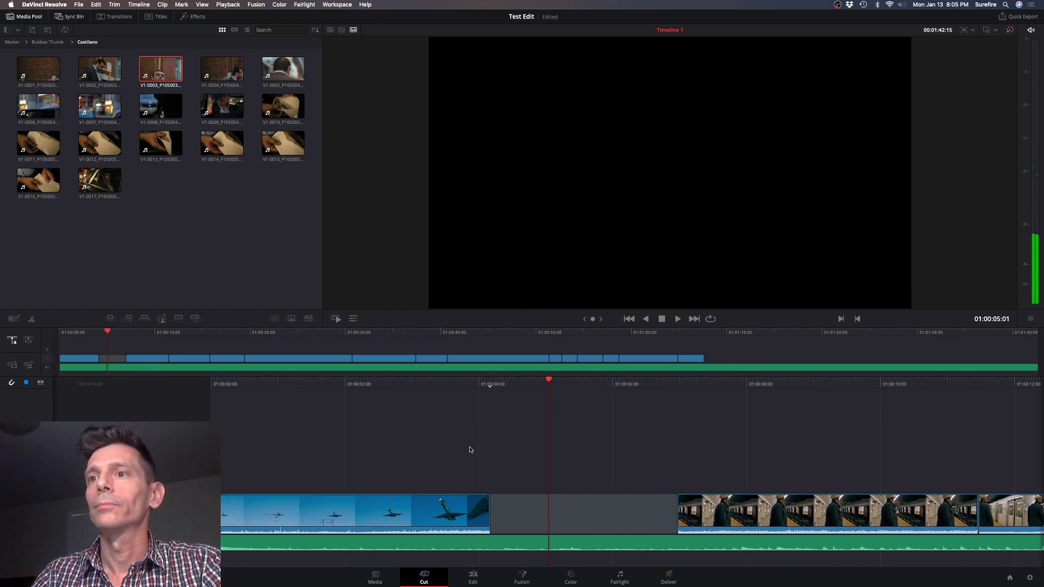
pyautogui.moveTo(708, 345); pyautogui.dragTo(124, 358)
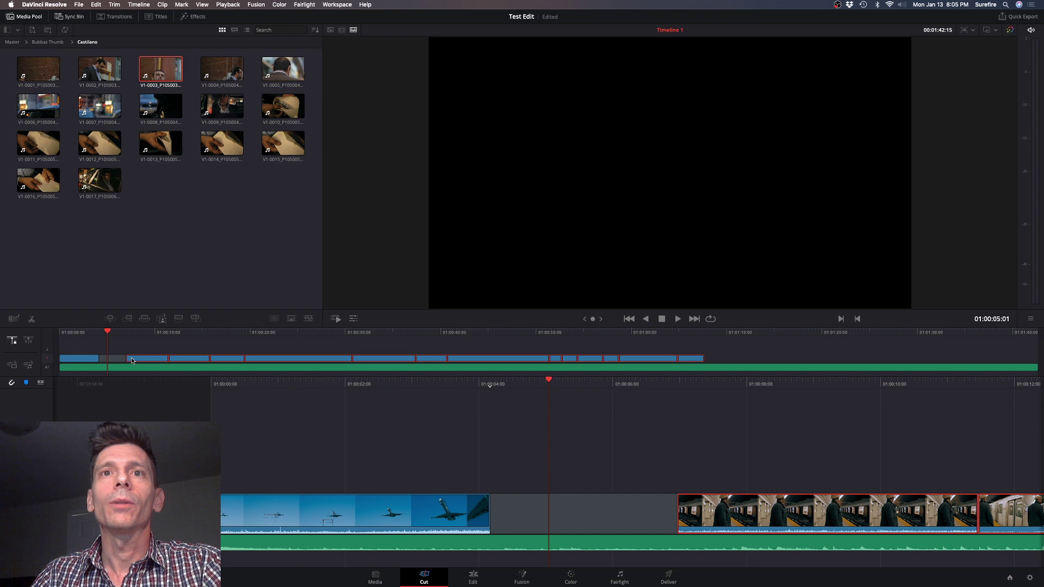
pyautogui.press('Delete')
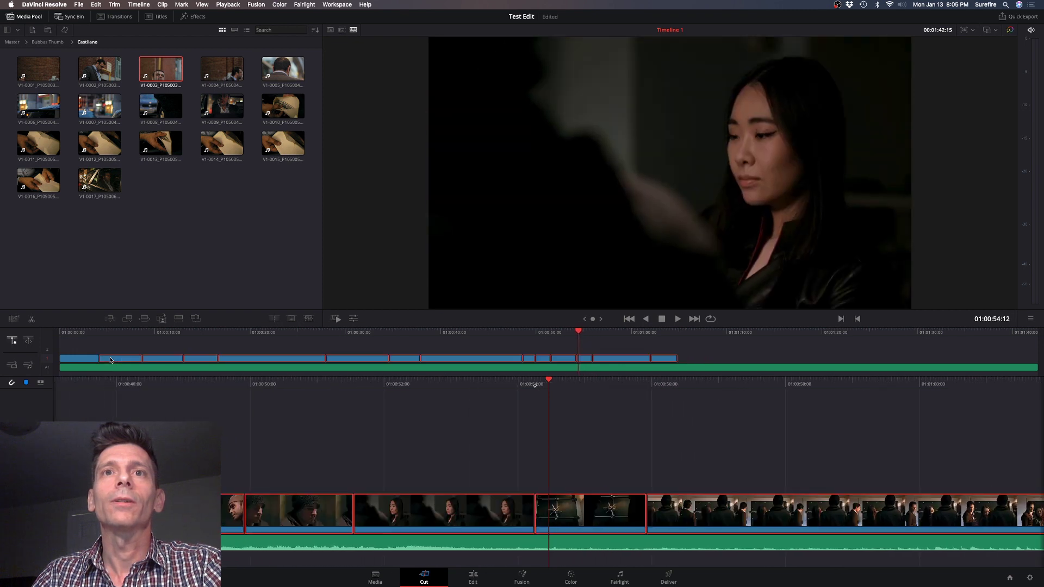
pyautogui.click(211, 344)
pyautogui.click(569, 333)
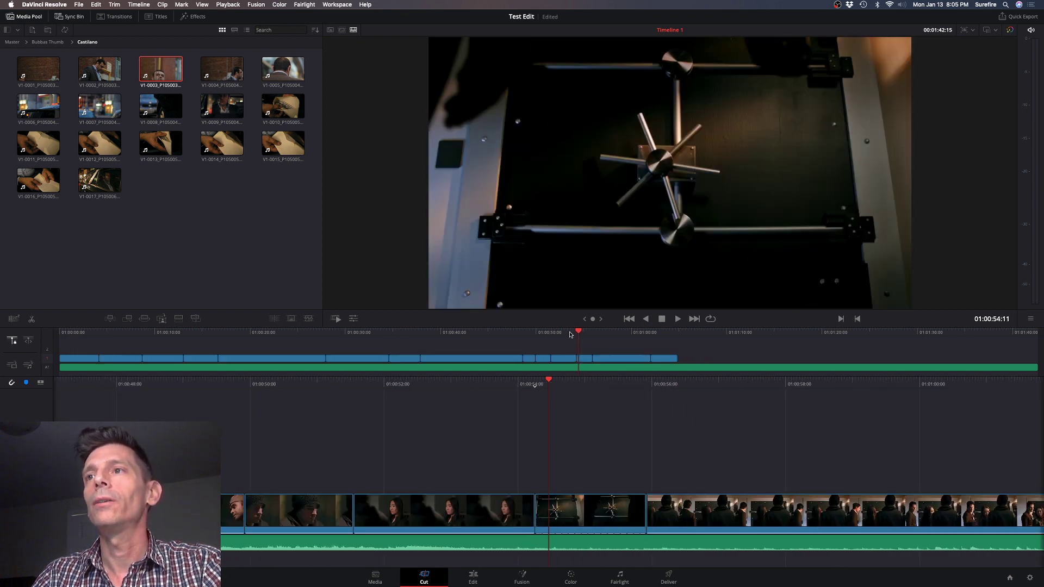
pyautogui.moveTo(538, 336); pyautogui.dragTo(489, 340)
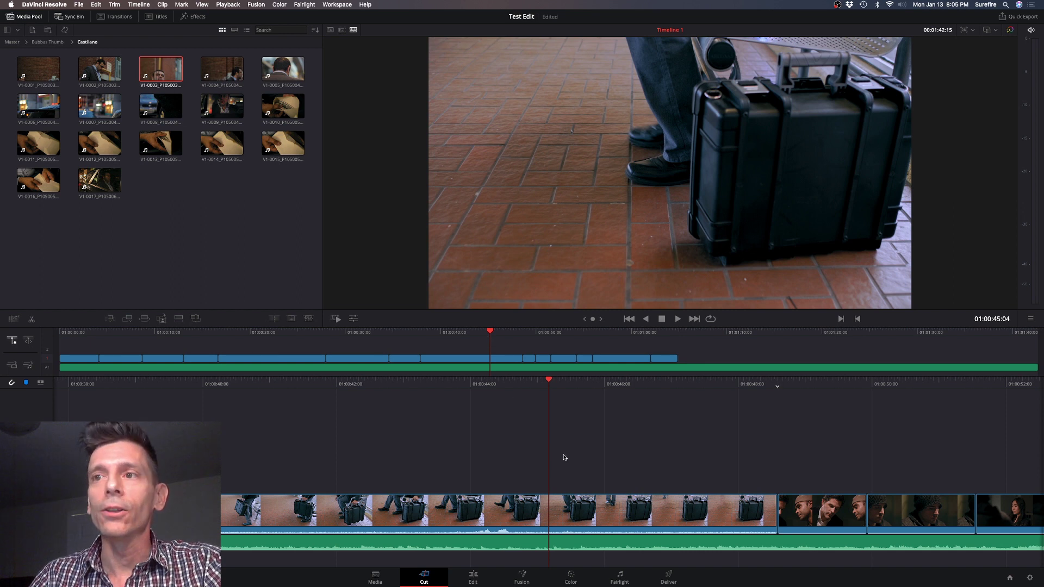
pyautogui.click(476, 578)
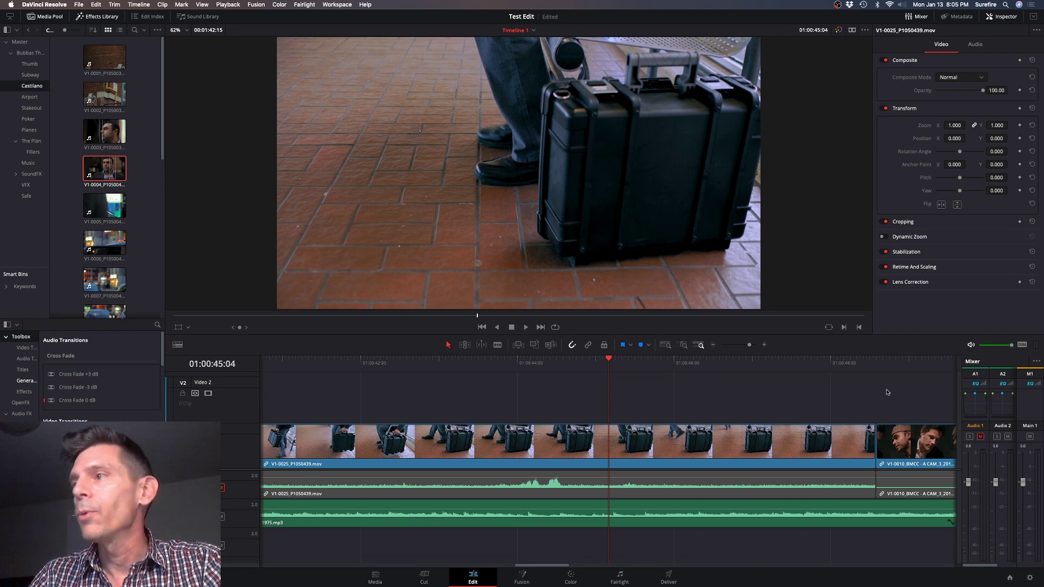
pyautogui.click(843, 363)
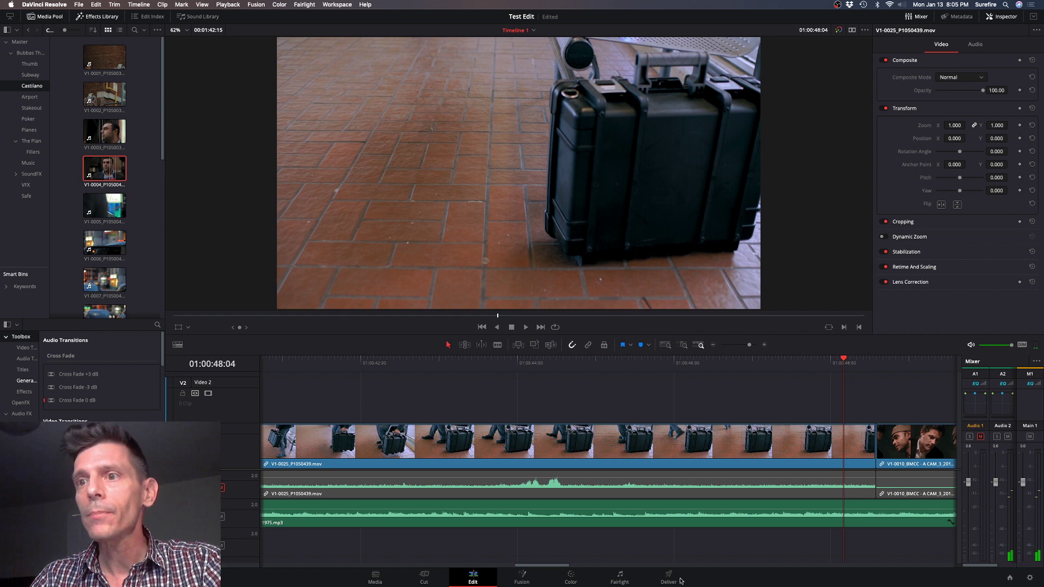
pyautogui.click(425, 576)
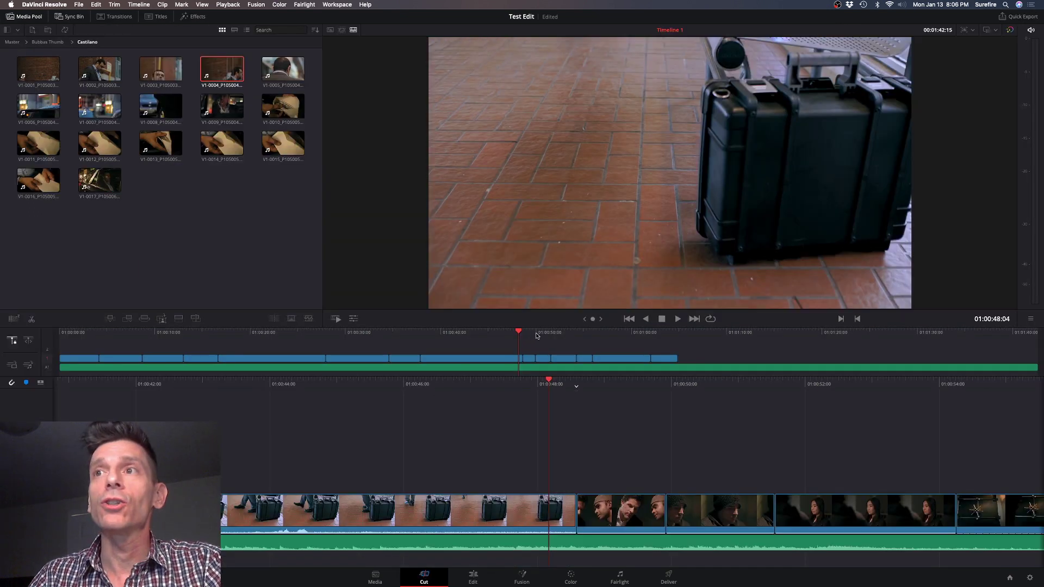
pyautogui.click(575, 337)
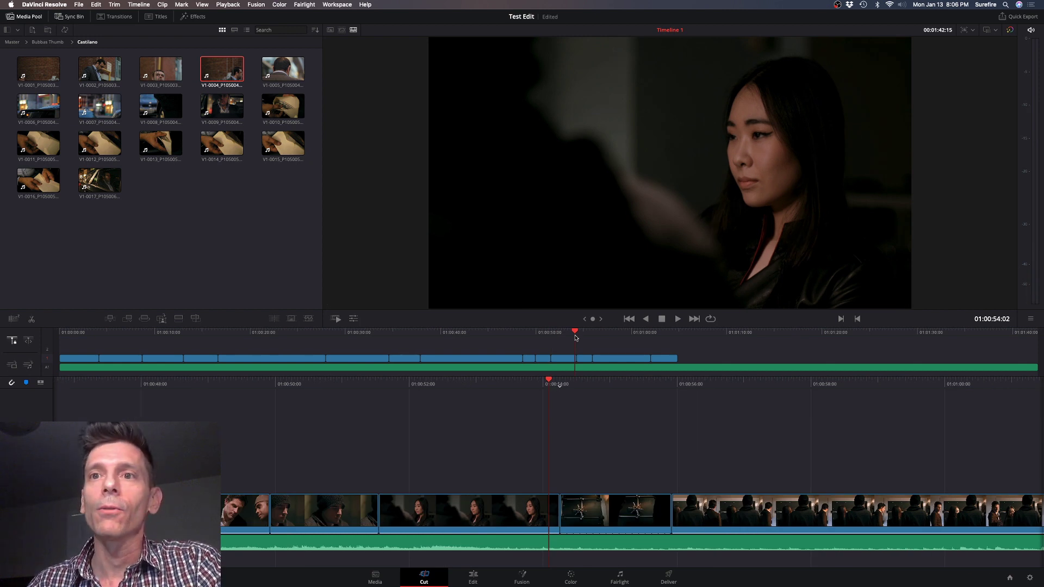
pyautogui.click(510, 336)
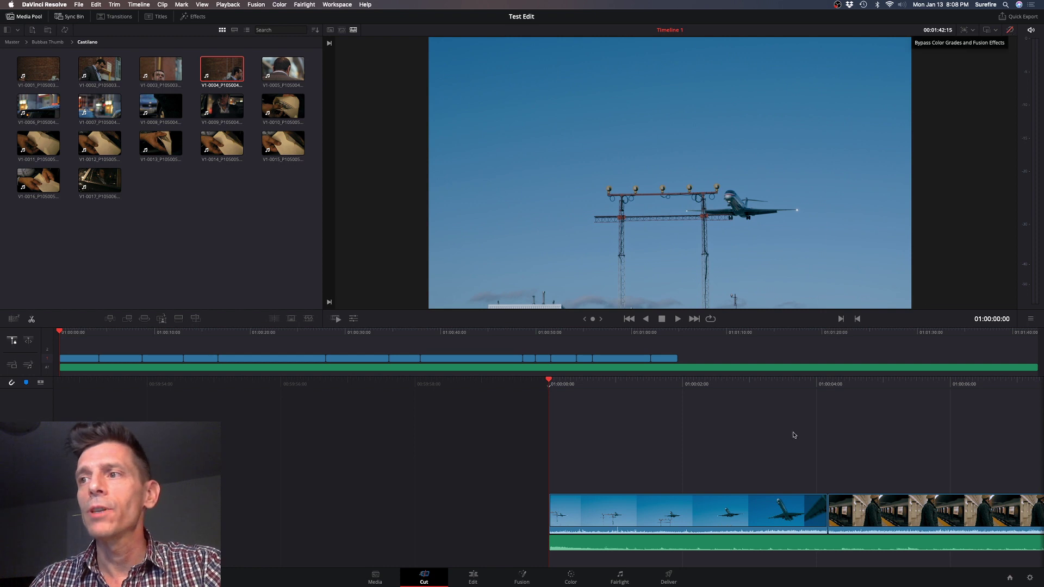
pyautogui.click(967, 29)
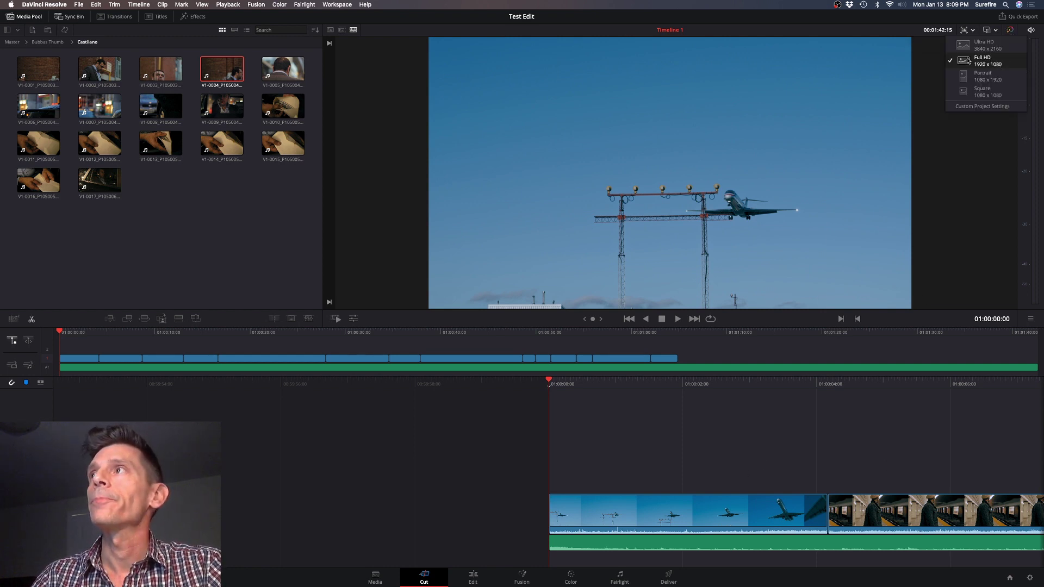
pyautogui.click(983, 106)
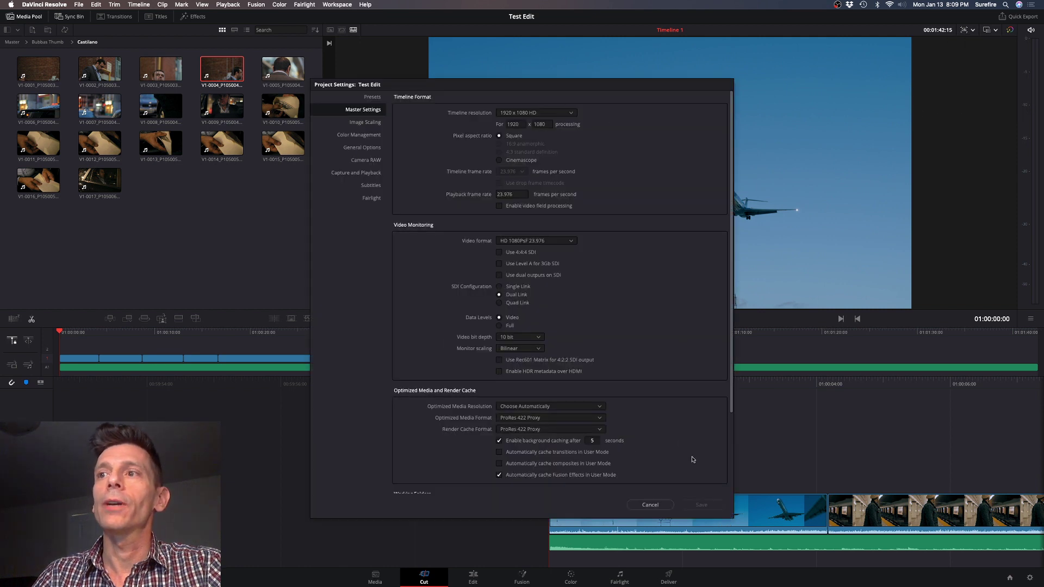
pyautogui.click(650, 505)
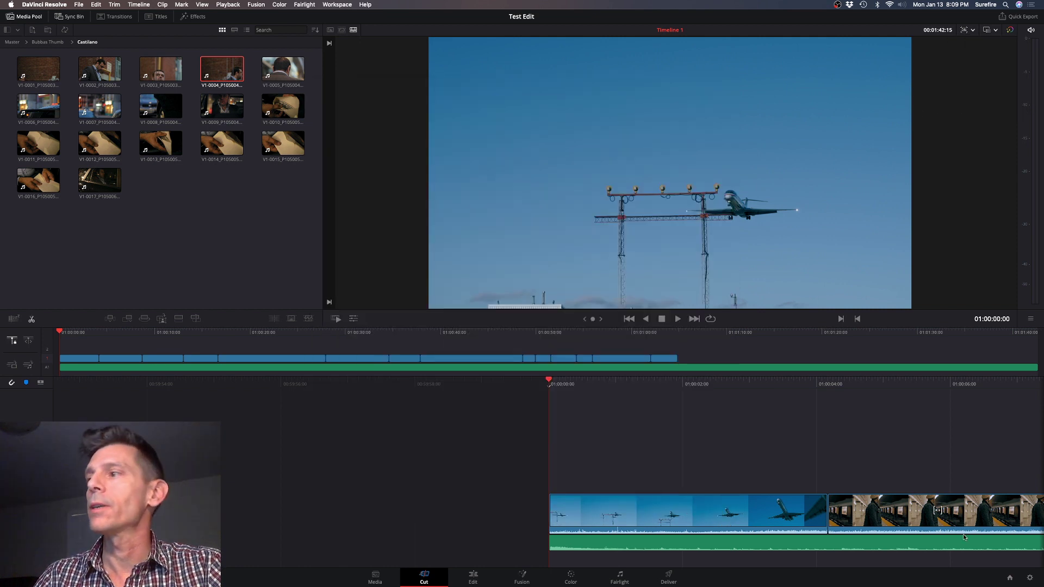
pyautogui.click(1030, 579)
pyautogui.click(650, 505)
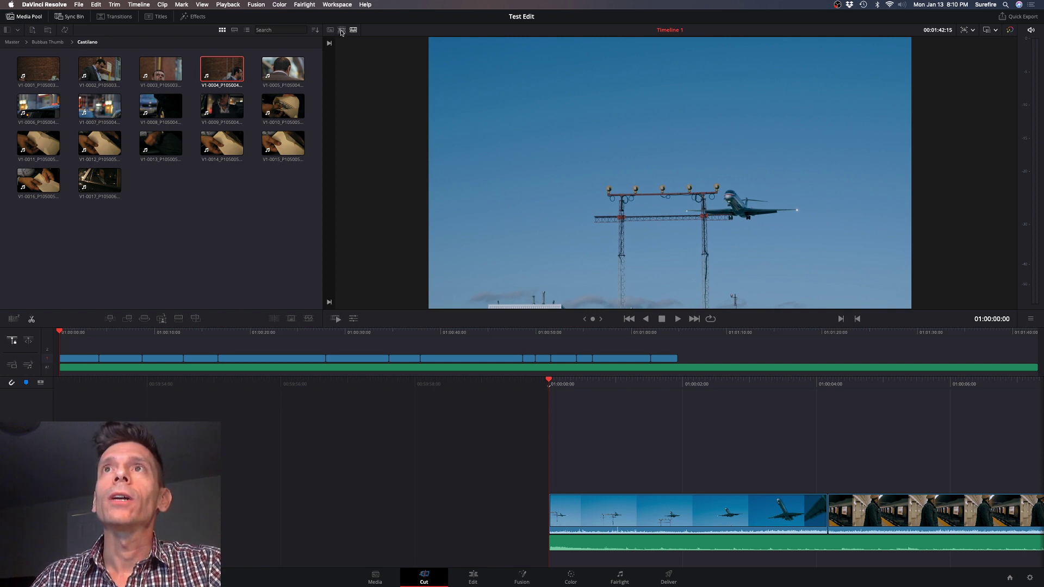
pyautogui.click(341, 31)
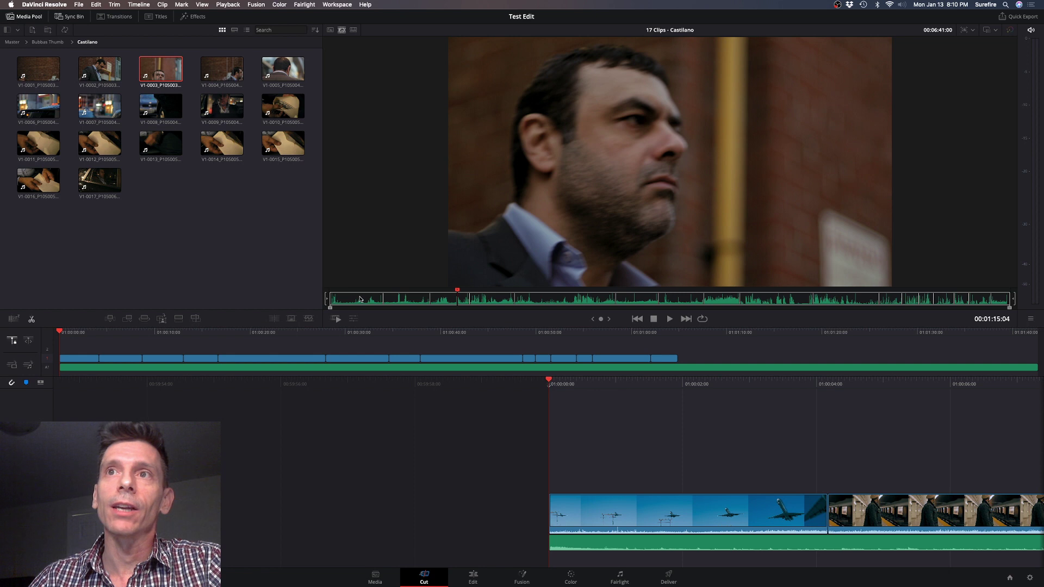
# Mark an in/out range on the man-in-suit source clip and append it to the timeline end.
pyautogui.click(360, 298)
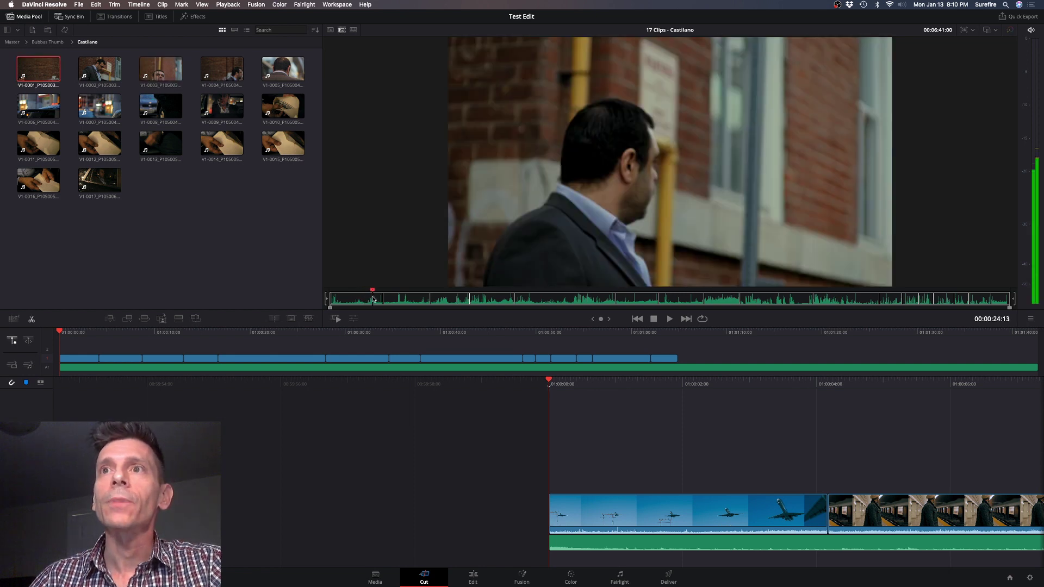
pyautogui.moveTo(373, 299); pyautogui.dragTo(601, 305)
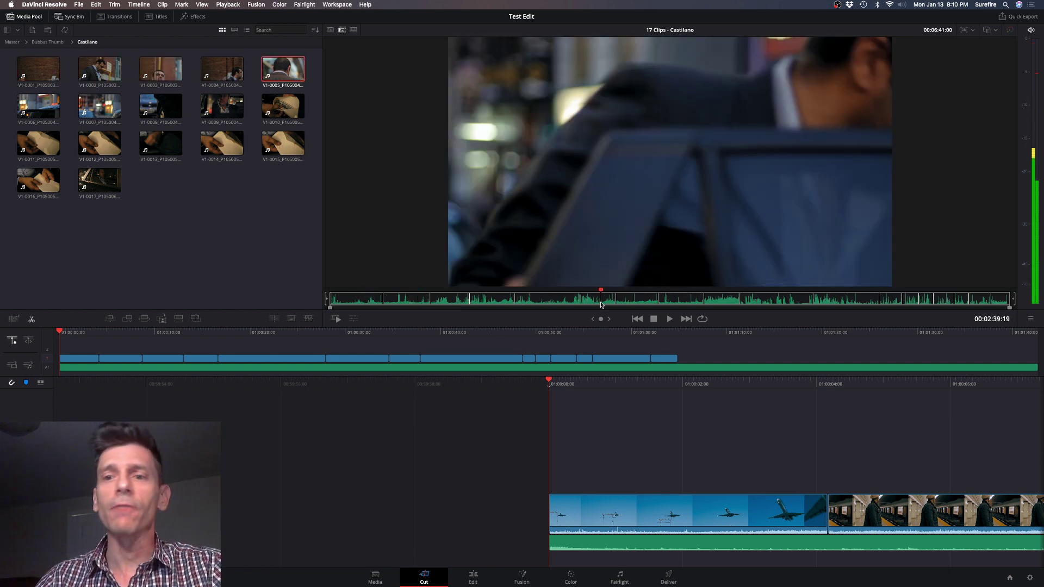
pyautogui.moveTo(601, 305); pyautogui.dragTo(673, 300)
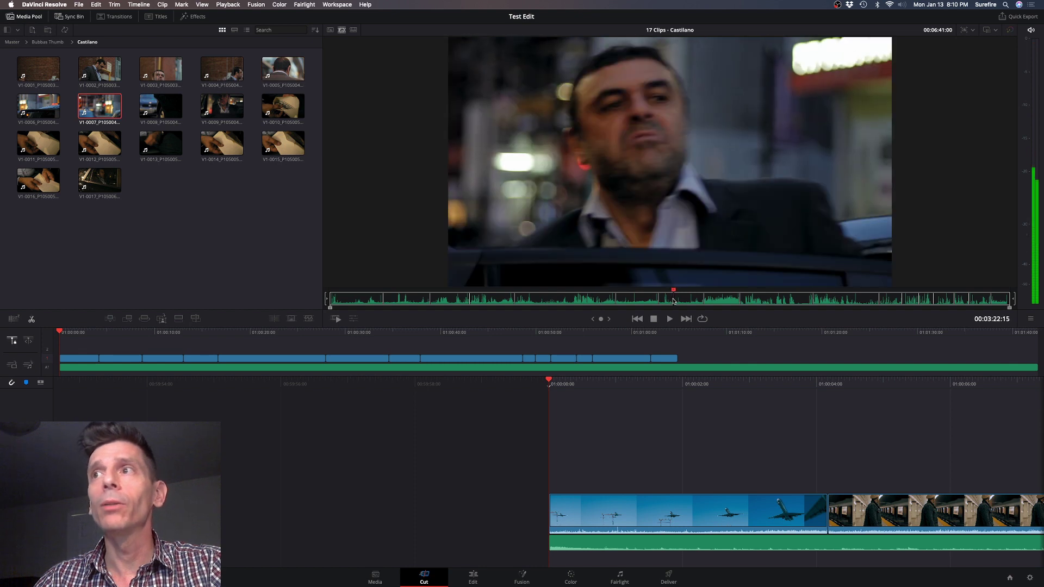
pyautogui.click(985, 300)
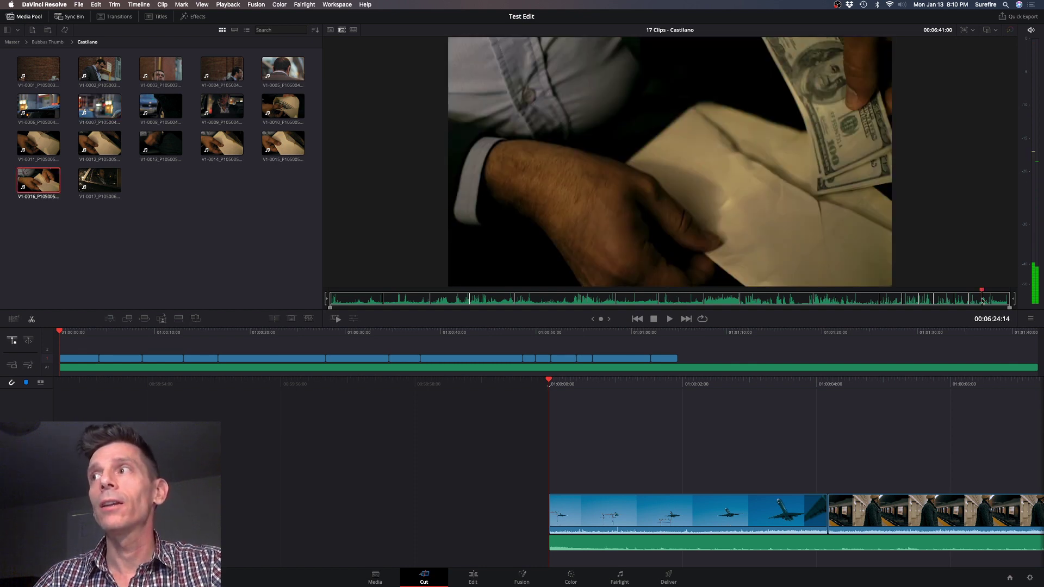
pyautogui.moveTo(985, 300); pyautogui.dragTo(984, 300)
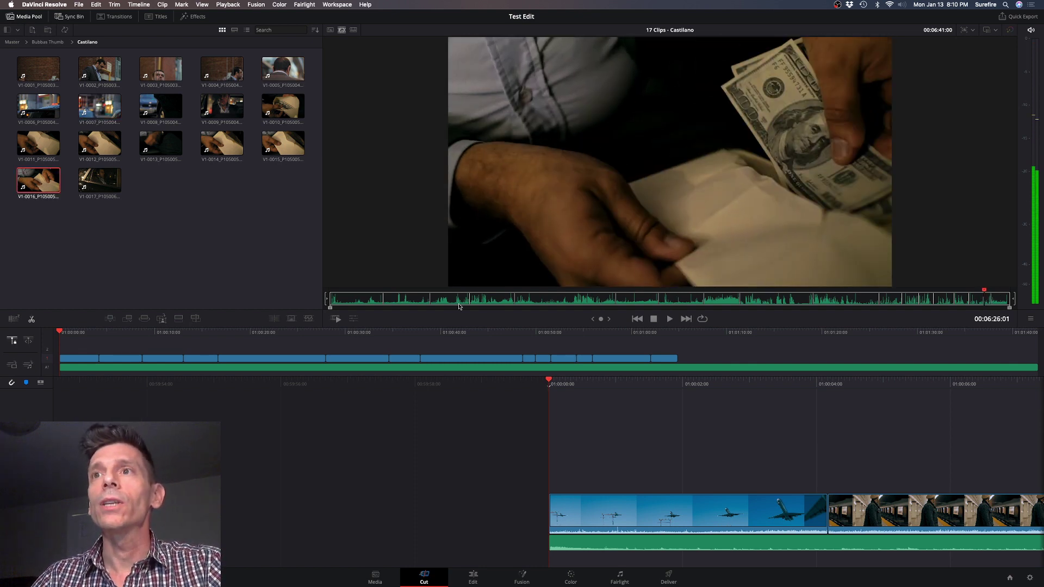
pyautogui.click(364, 301)
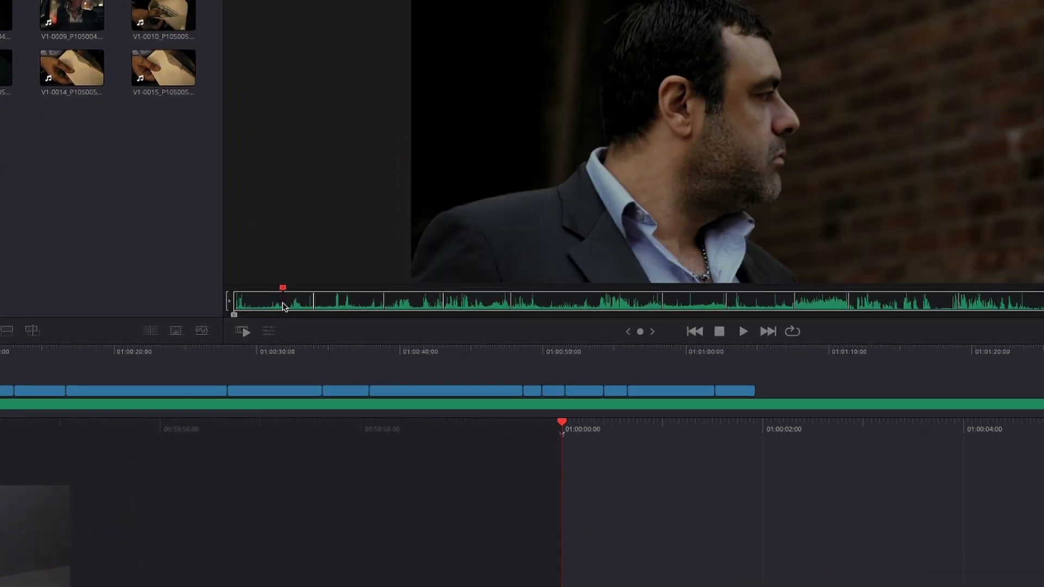
pyautogui.moveTo(287, 306); pyautogui.dragTo(693, 309)
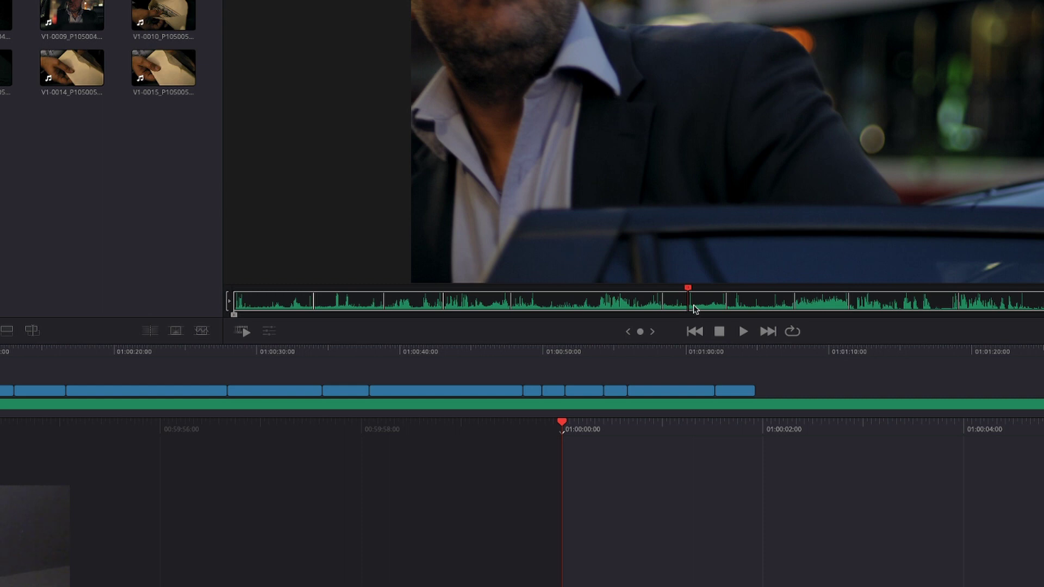
pyautogui.press('i')
pyautogui.press('space')
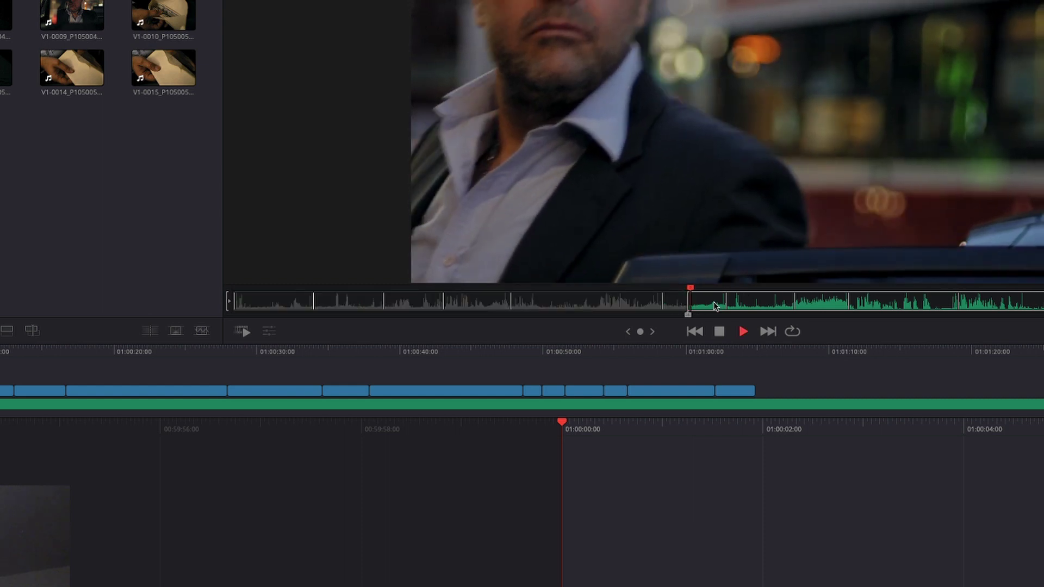
pyautogui.press('o')
pyautogui.press('space')
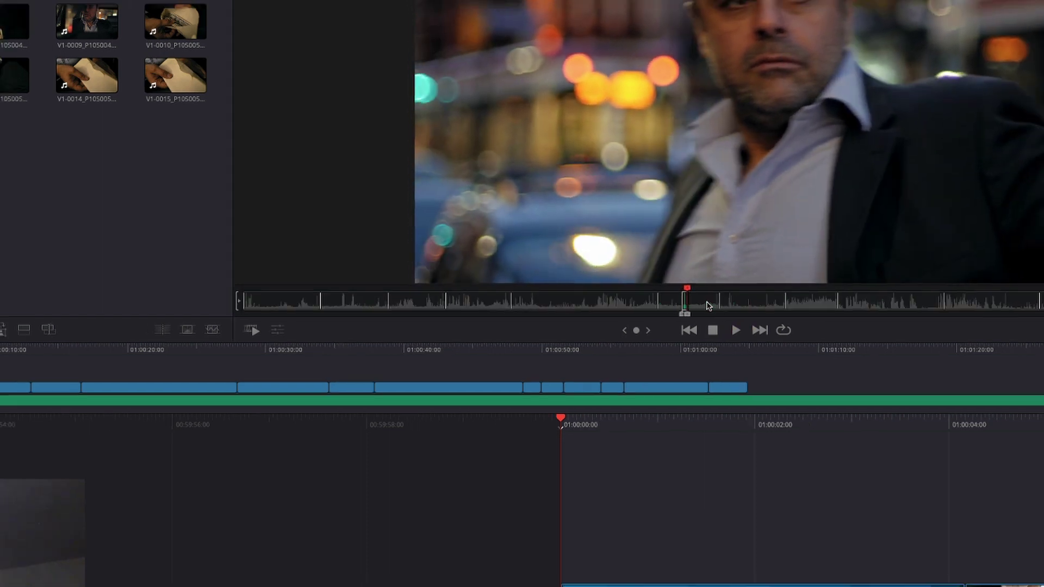
pyautogui.hotkey('shift', 'F12')
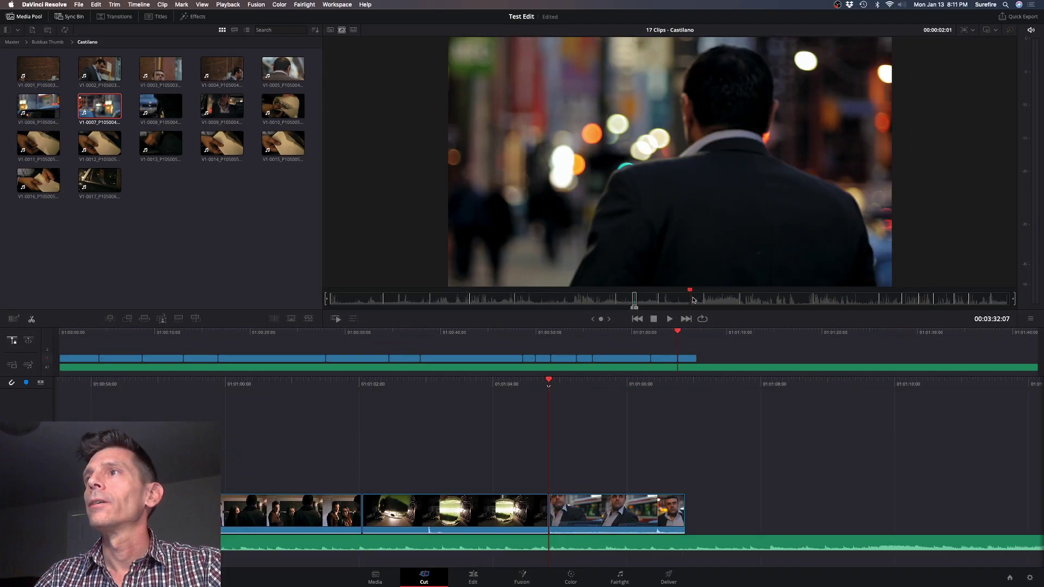
# Mark the next source shot and place it after the third timeline clip.
pyautogui.click(692, 300)
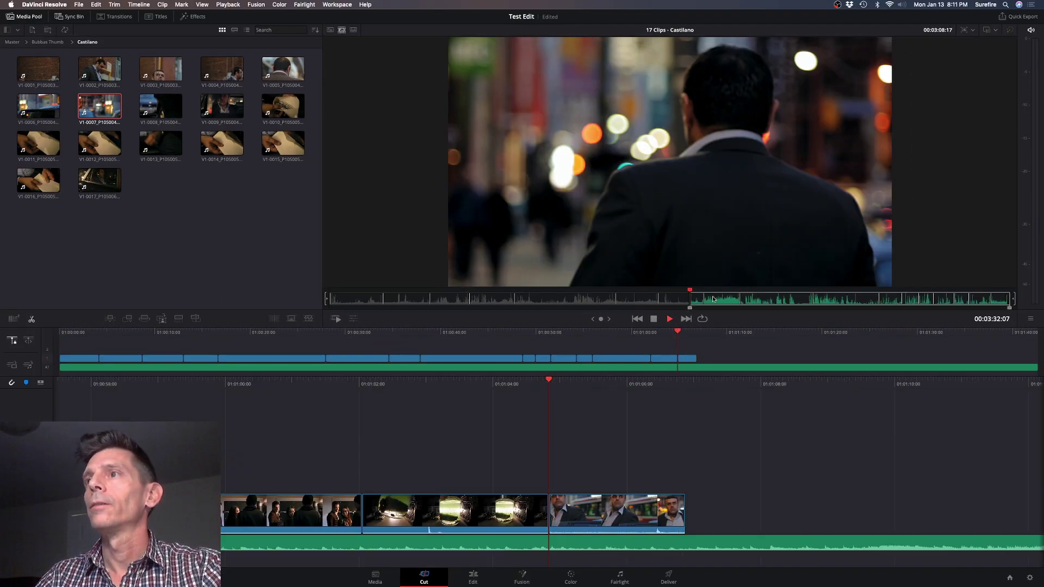
pyautogui.press('space')
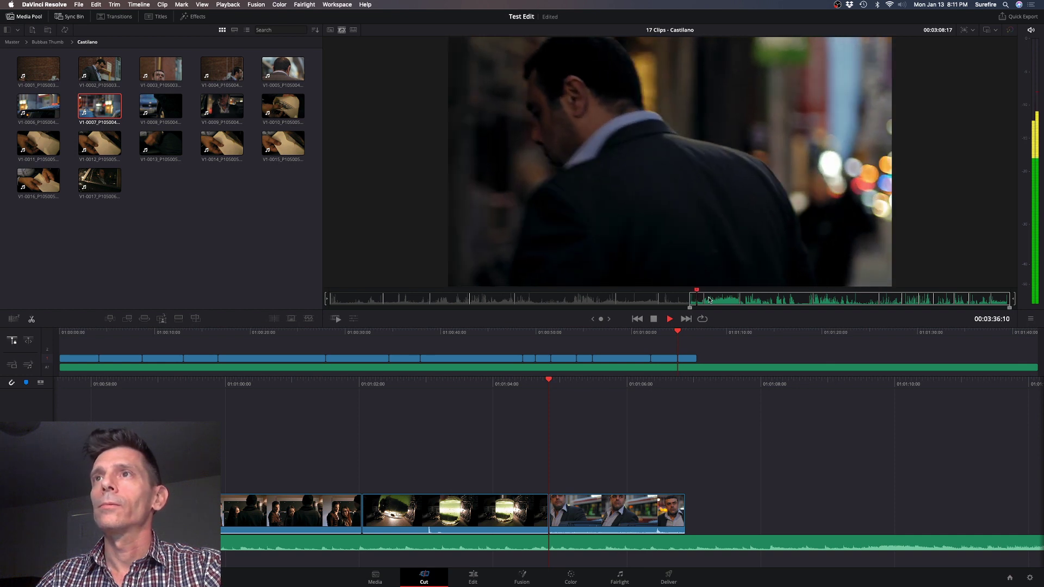
pyautogui.press('space')
pyautogui.press('o')
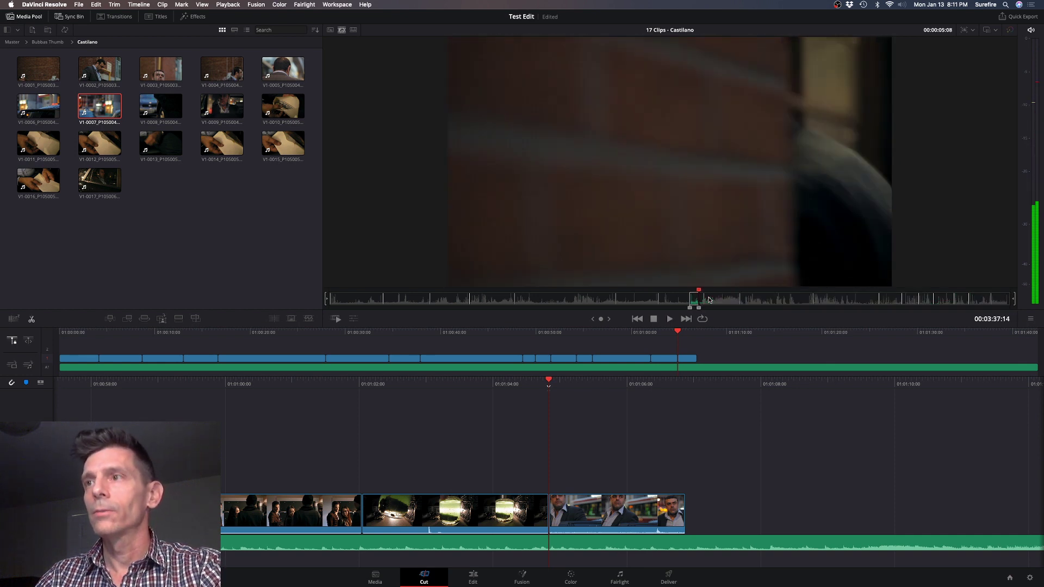
pyautogui.moveTo(700, 257); pyautogui.dragTo(707, 489)
pyautogui.click(717, 333)
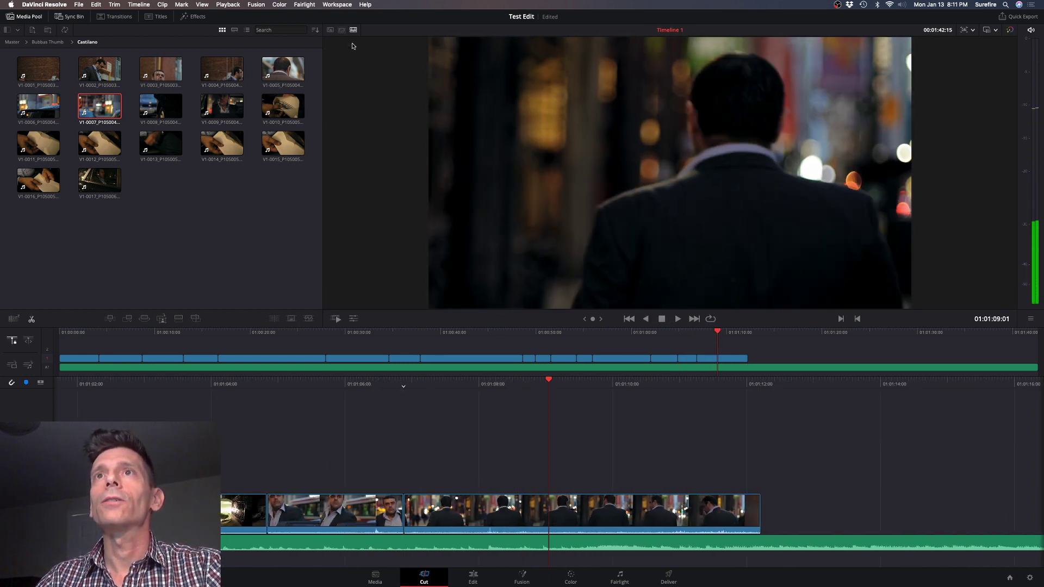
# Preview the man-in-car clip V1-0009, then scrub the timeline to 01:01:10:23.
pyautogui.click(341, 30)
pyautogui.click(786, 299)
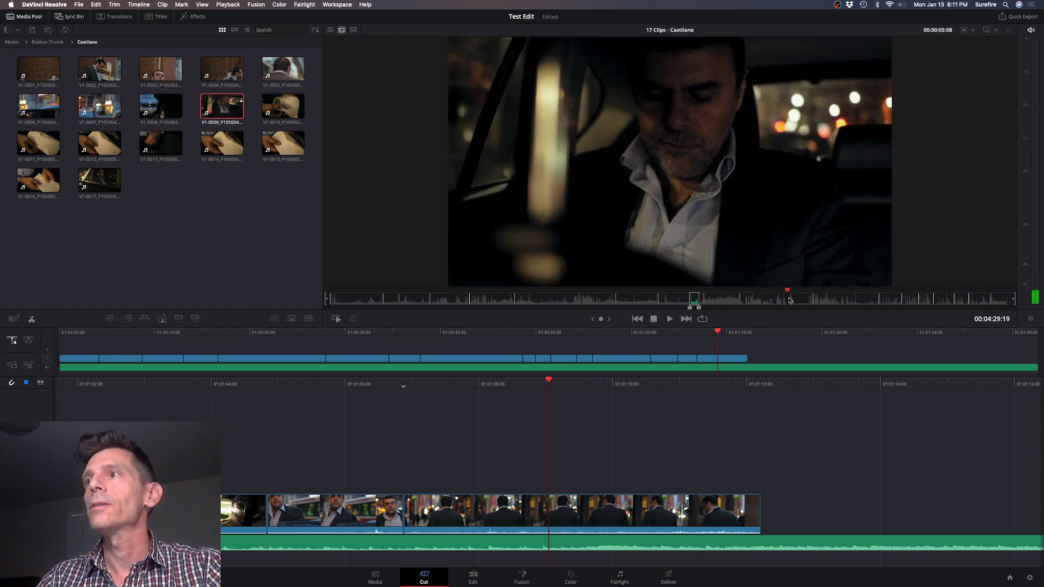
pyautogui.press('space')
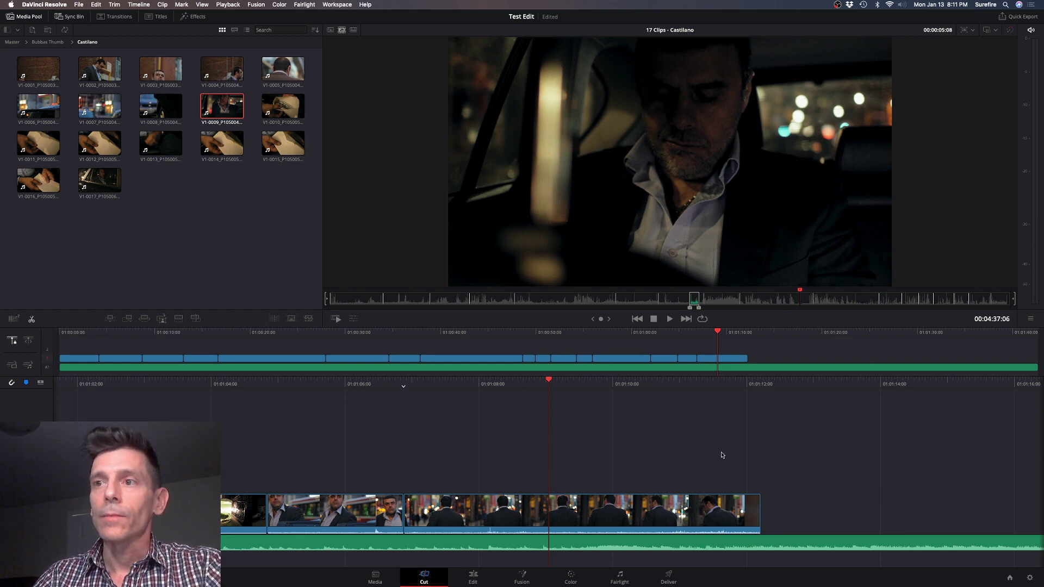
pyautogui.click(717, 334)
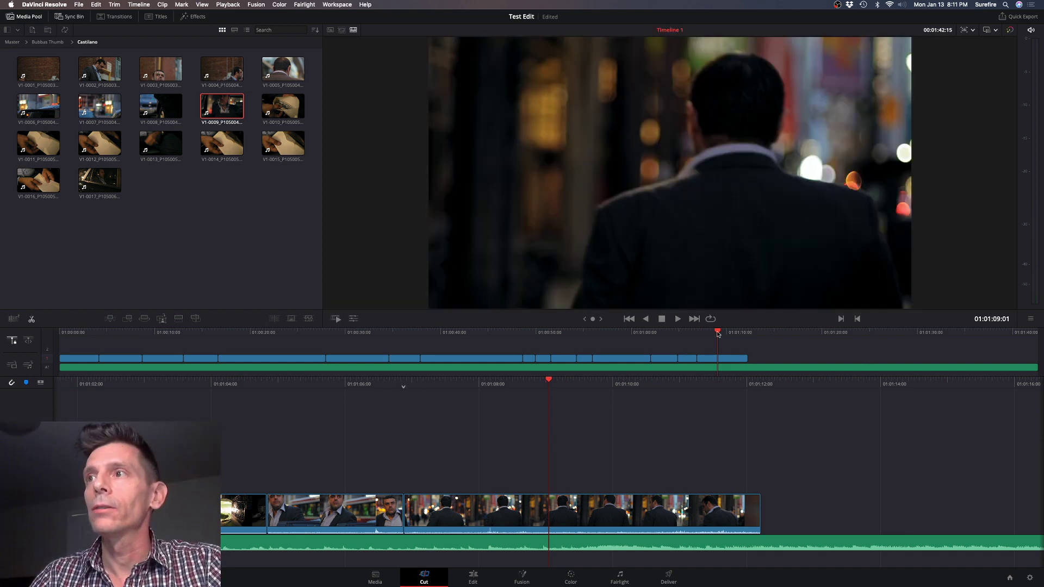
pyautogui.moveTo(718, 333); pyautogui.dragTo(711, 343)
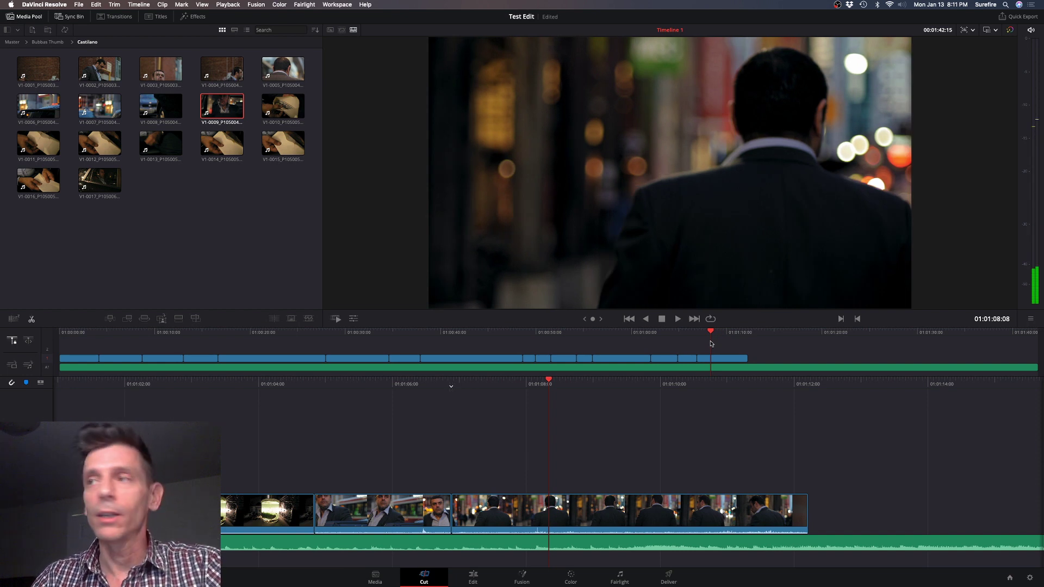
pyautogui.moveTo(714, 334); pyautogui.dragTo(736, 335)
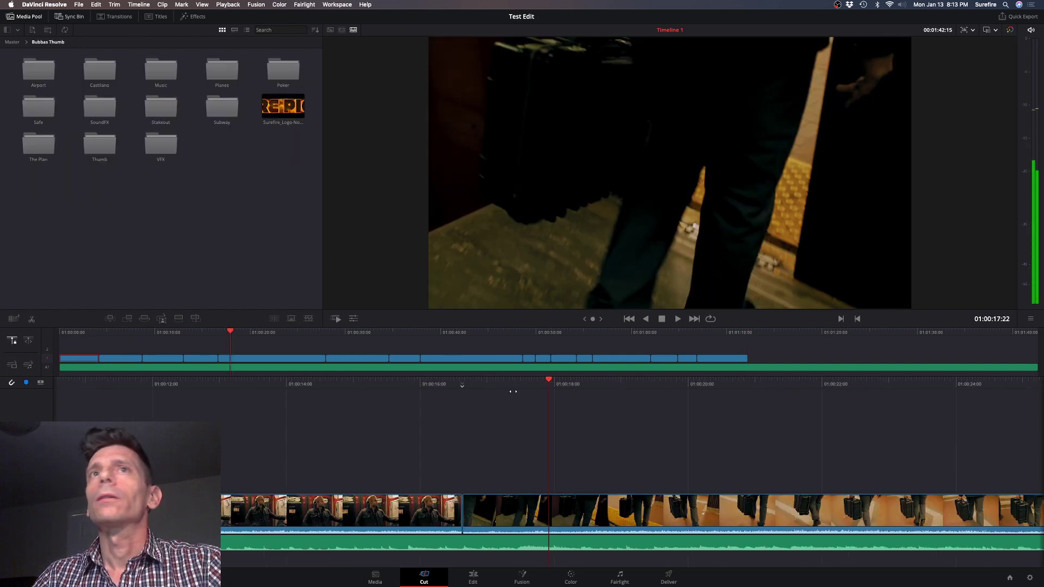
# Open the Airport bin, scrub through V1-0006_P1040832.mov, and enable video-only source editing.
pyautogui.doubleClick(46, 71)
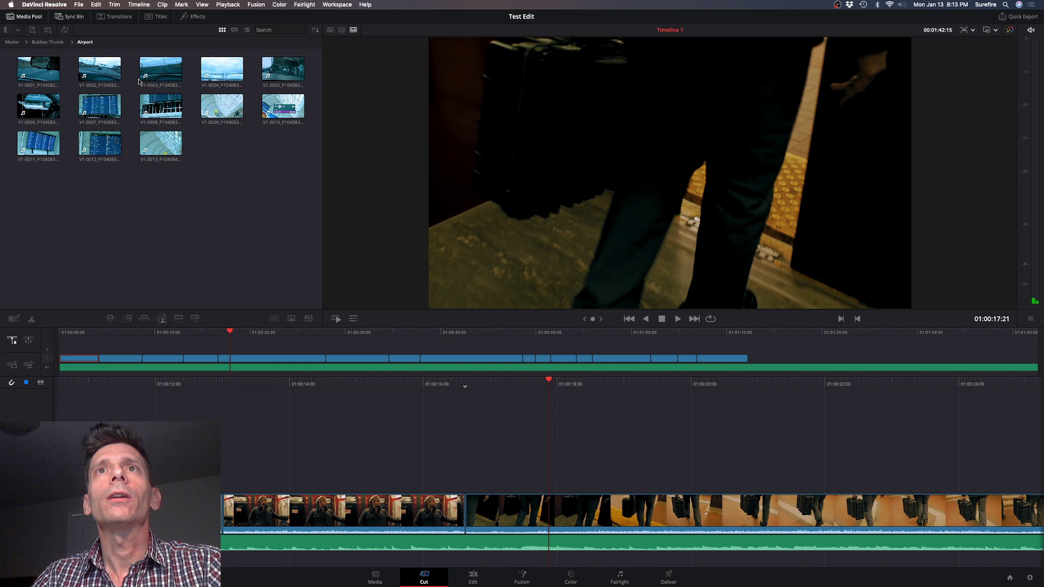
pyautogui.click(38, 106)
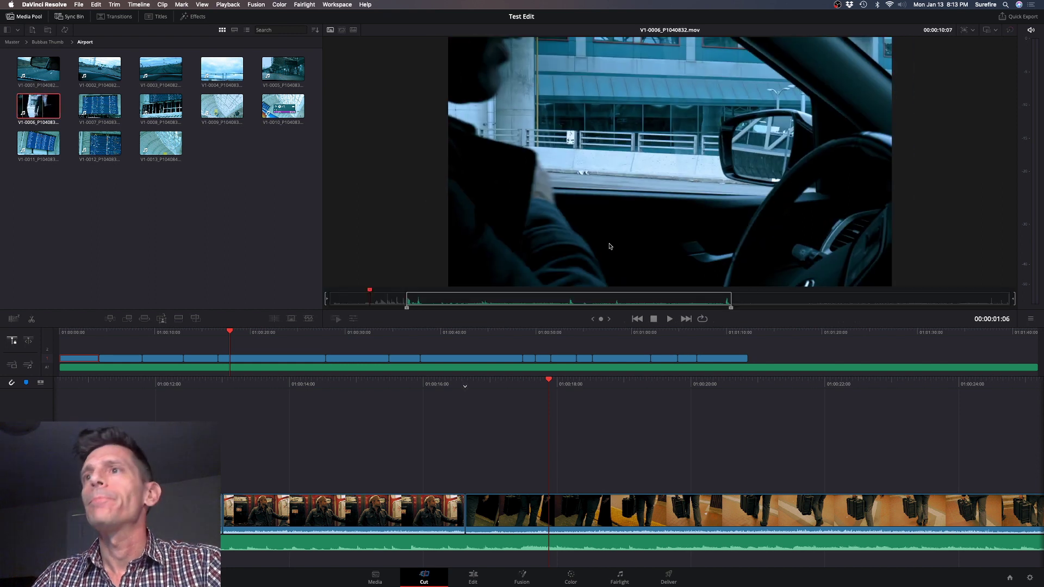
pyautogui.click(453, 305)
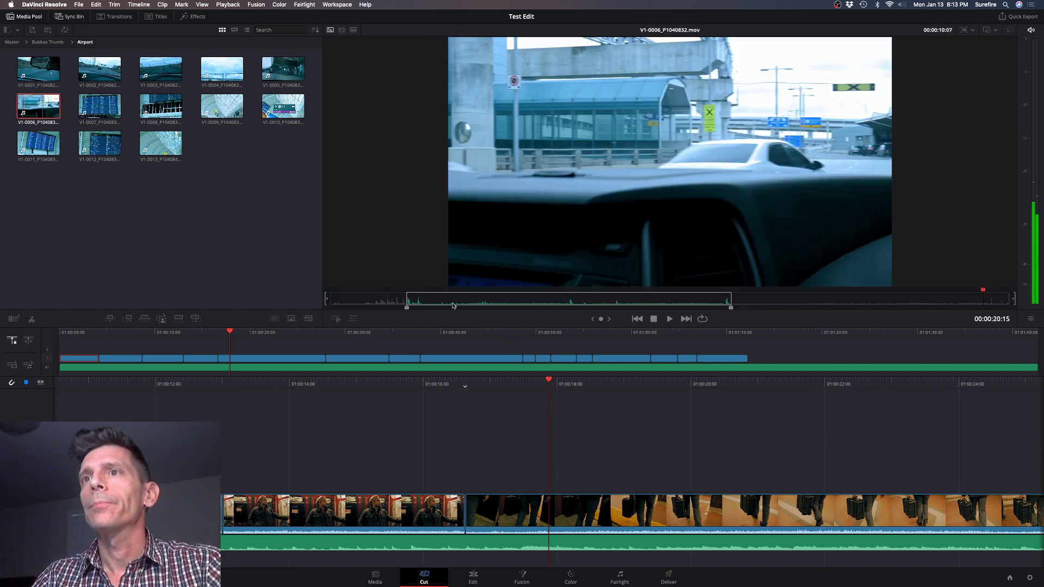
pyautogui.click(503, 301)
pyautogui.moveTo(503, 302); pyautogui.dragTo(451, 302)
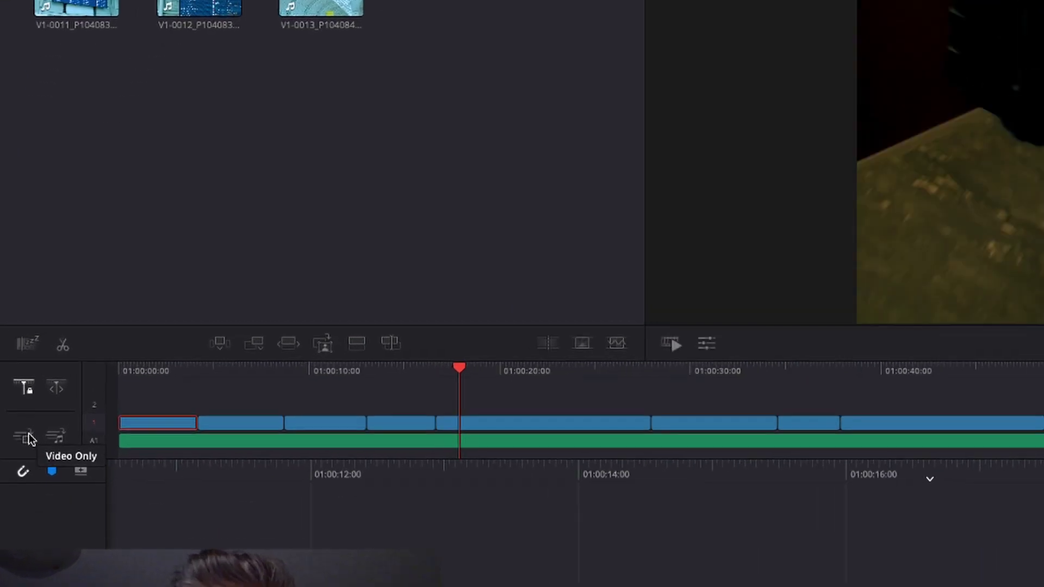
pyautogui.click(15, 366)
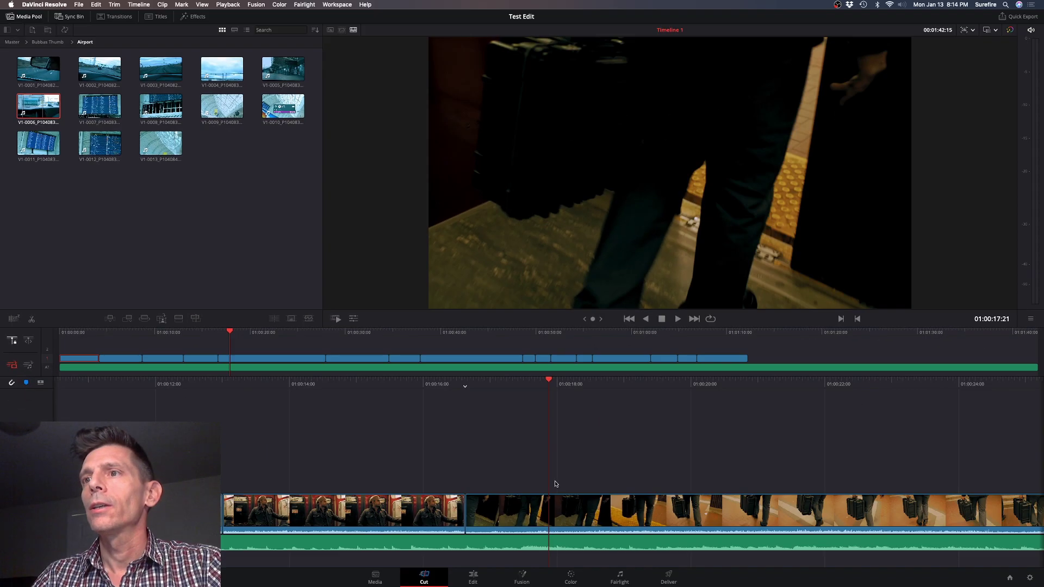
# Place a video-only copy of V1-0006 on track 2 over the walking shot and select it.
pyautogui.click(54, 112)
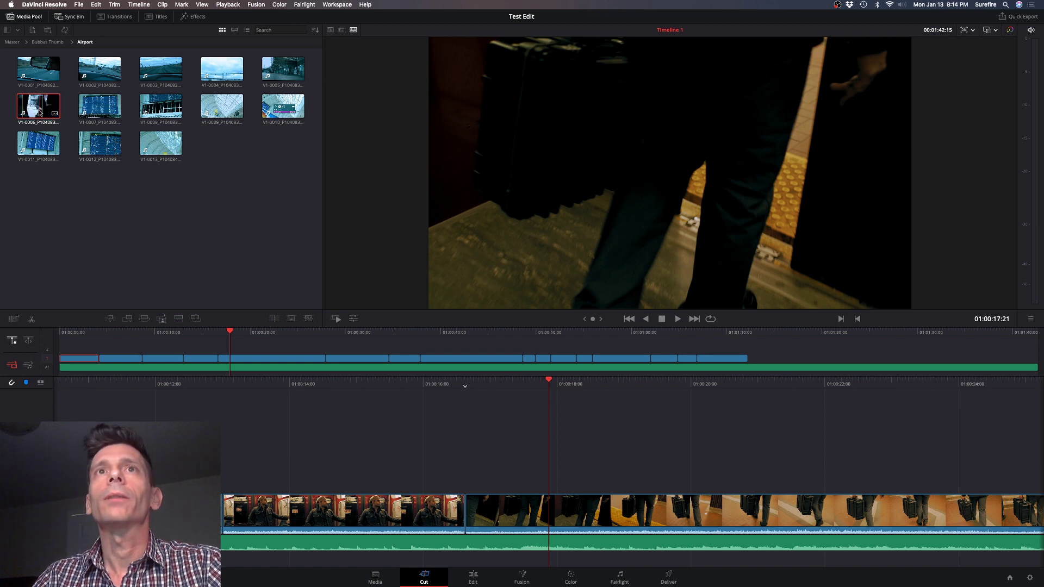
pyautogui.moveTo(565, 297); pyautogui.dragTo(553, 473)
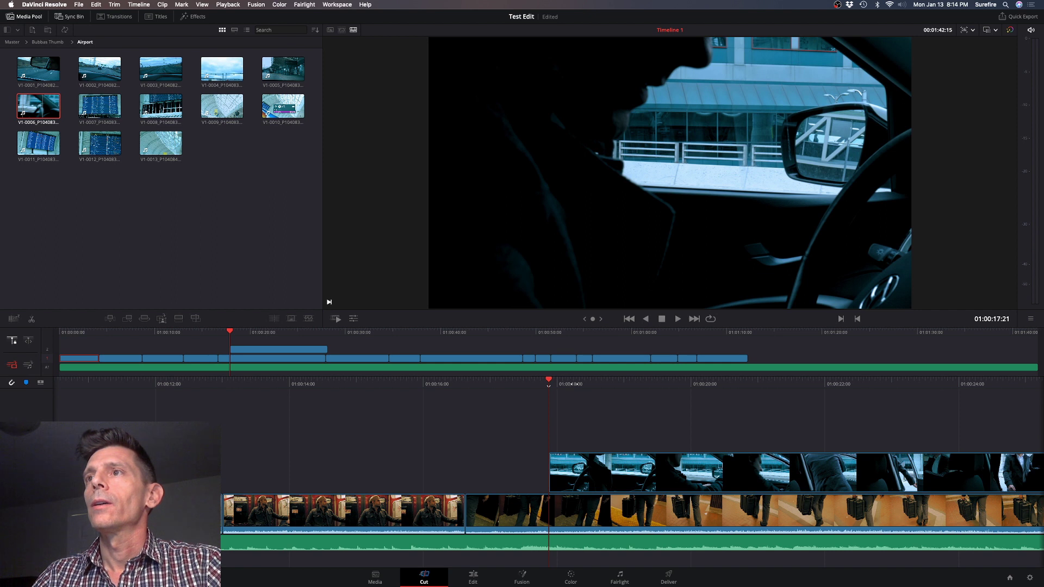
pyautogui.click(577, 473)
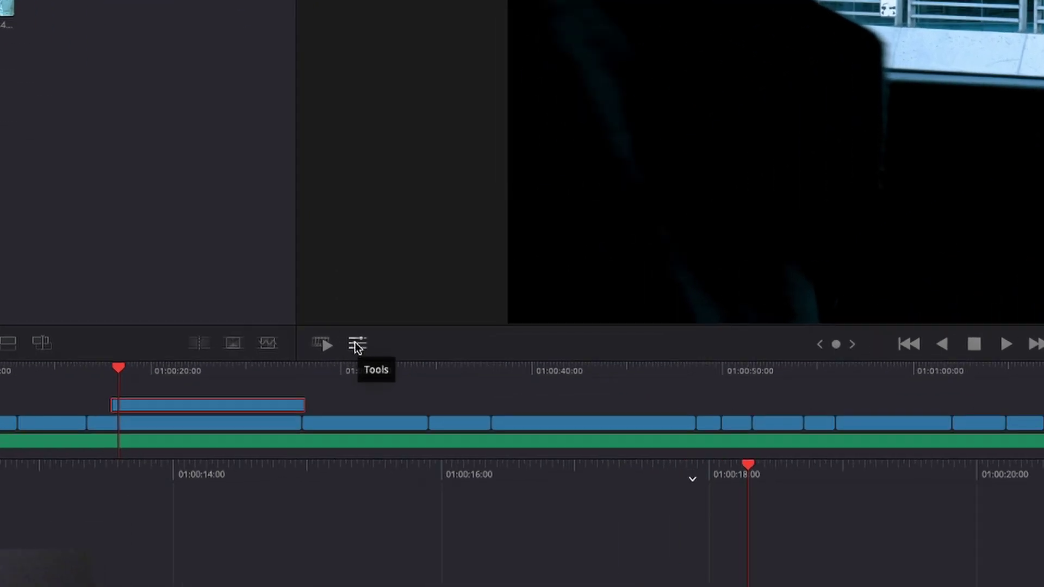
# Scale the car overlay to 0.367 zoom, move it lower left, and crop its right edge.
pyautogui.click(360, 341)
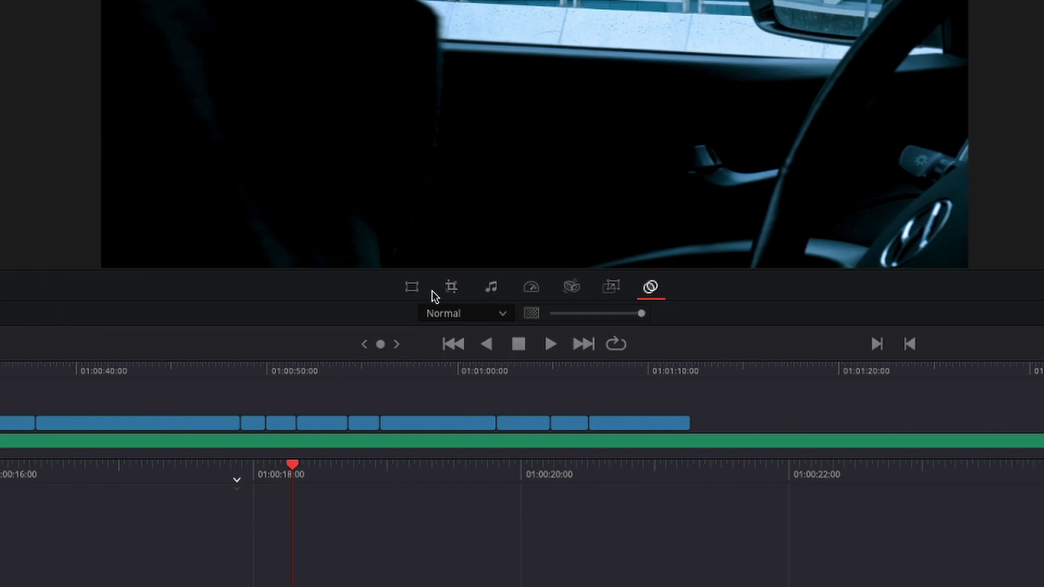
pyautogui.click(413, 287)
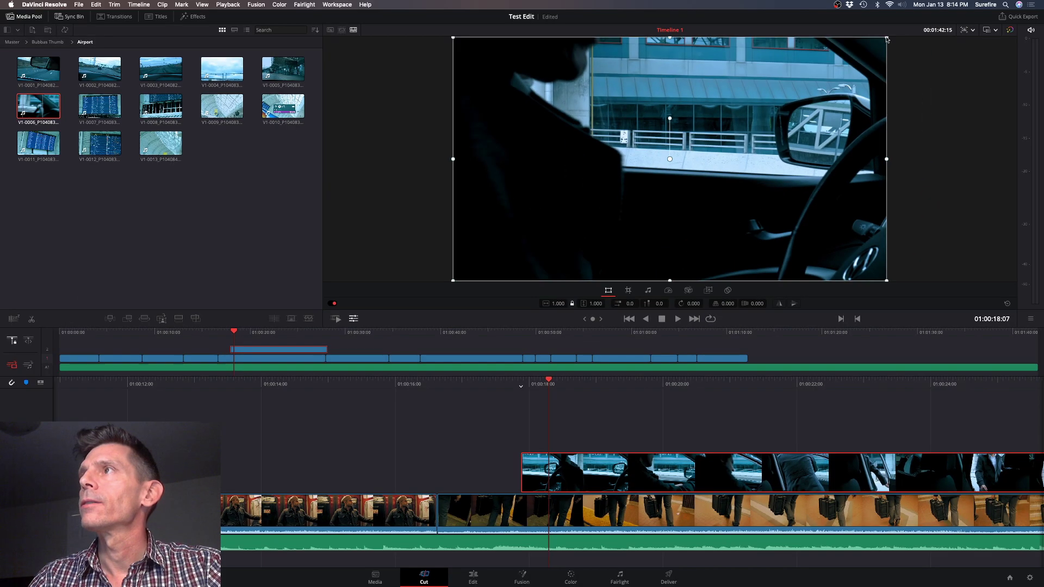
pyautogui.moveTo(886, 40); pyautogui.dragTo(753, 125)
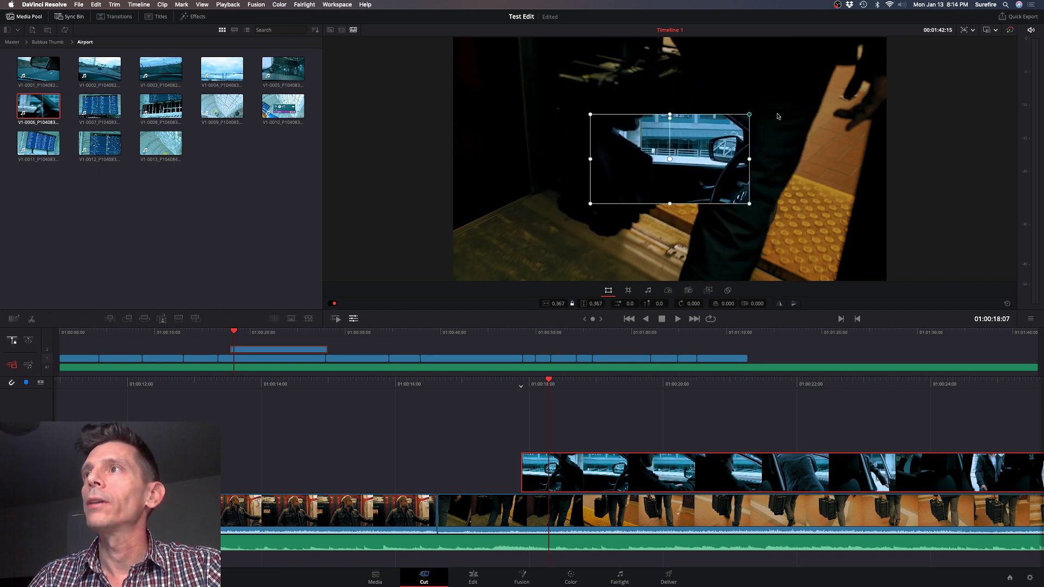
pyautogui.moveTo(695, 164); pyautogui.dragTo(567, 235)
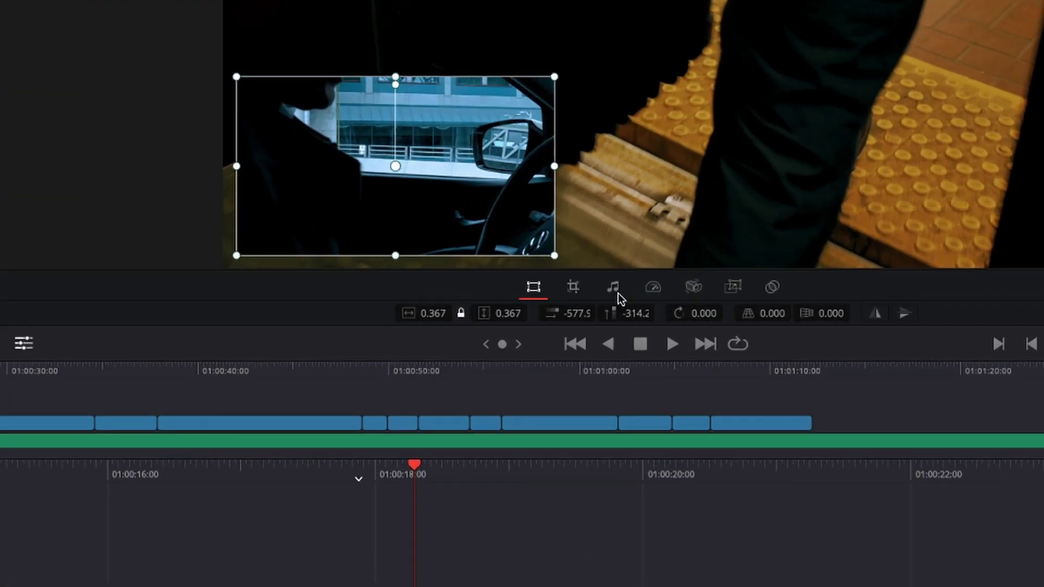
pyautogui.click(574, 288)
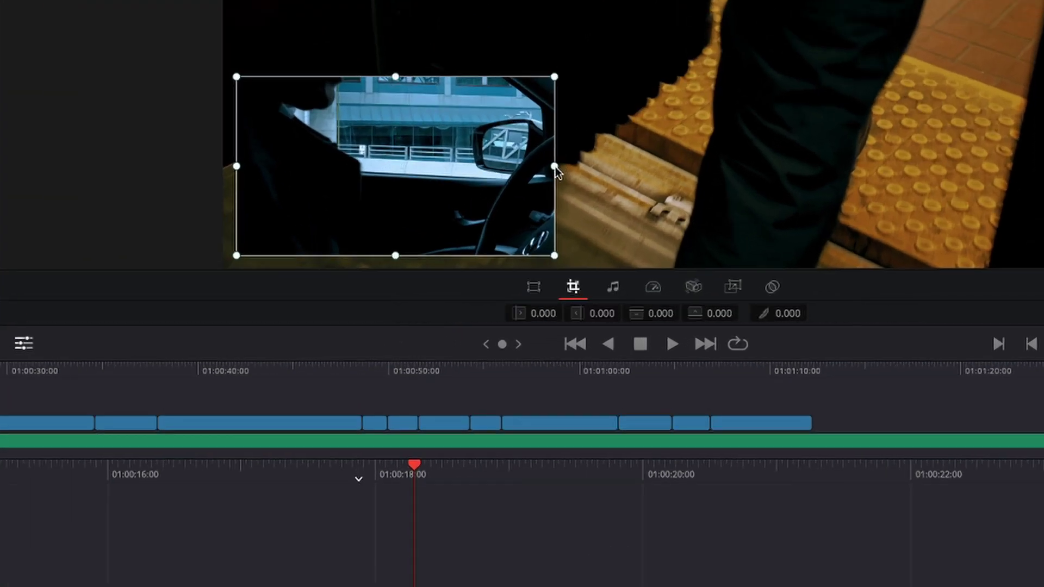
pyautogui.moveTo(554, 169); pyautogui.dragTo(503, 189)
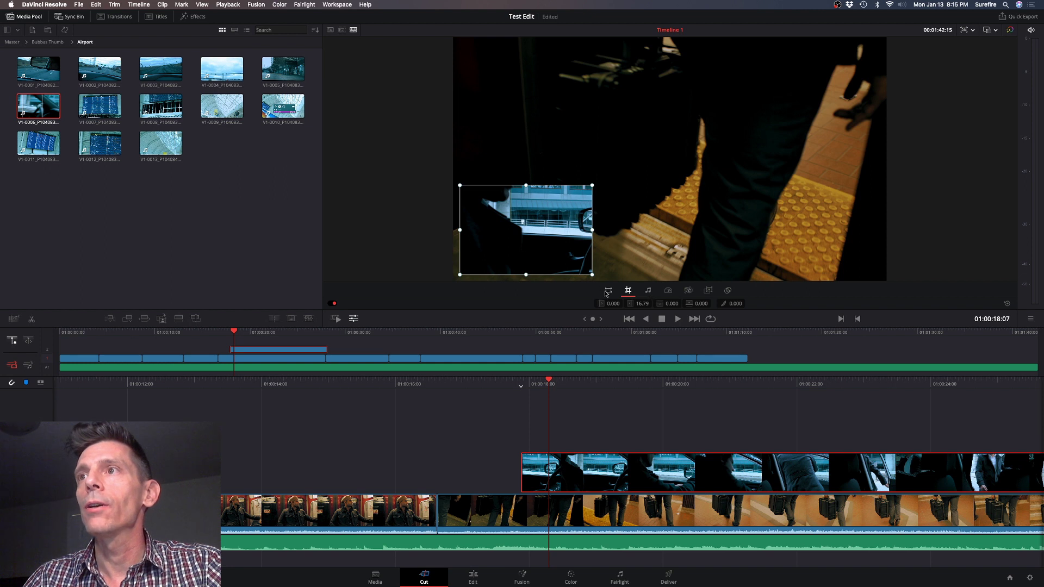
# Set the track 1 walking clip's speed back to 1.0.
pyautogui.click(602, 514)
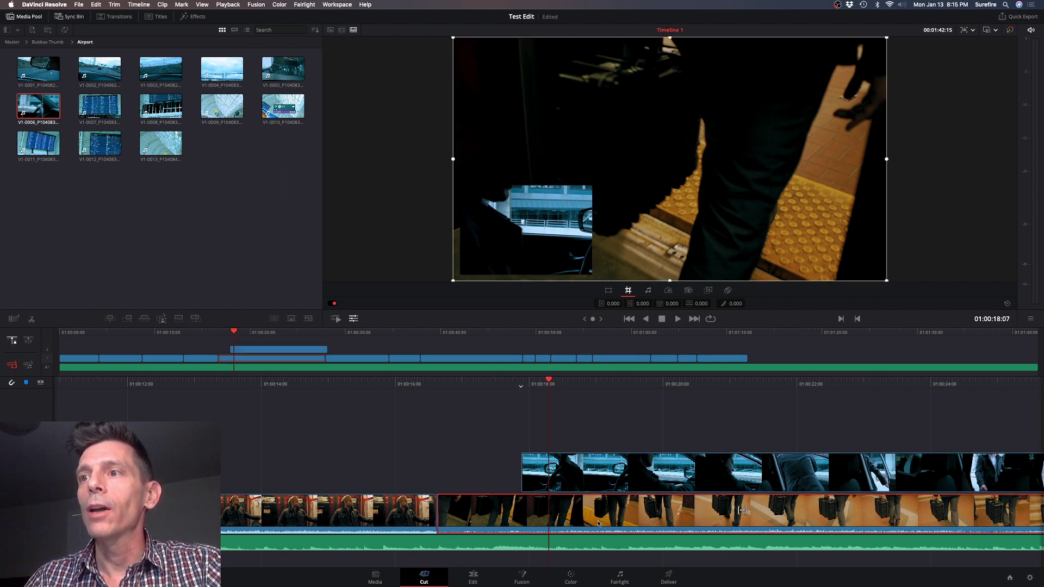
pyautogui.click(669, 290)
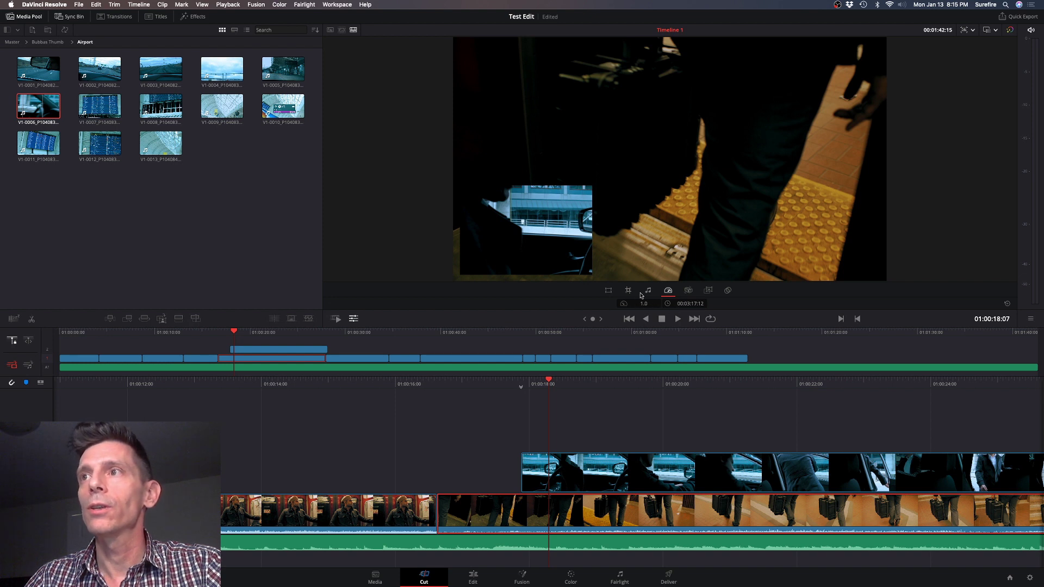
pyautogui.click(648, 290)
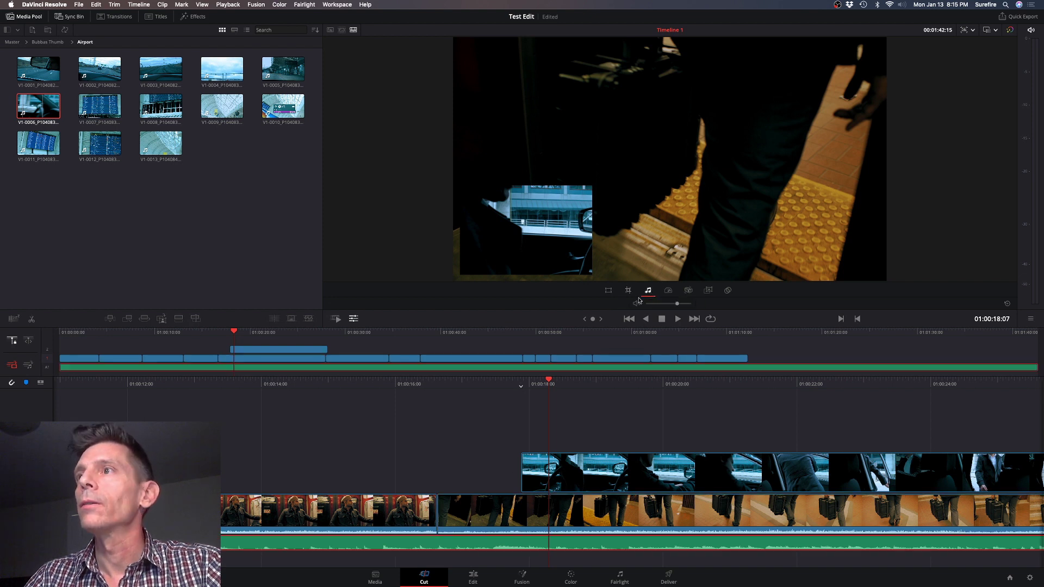
pyautogui.click(669, 291)
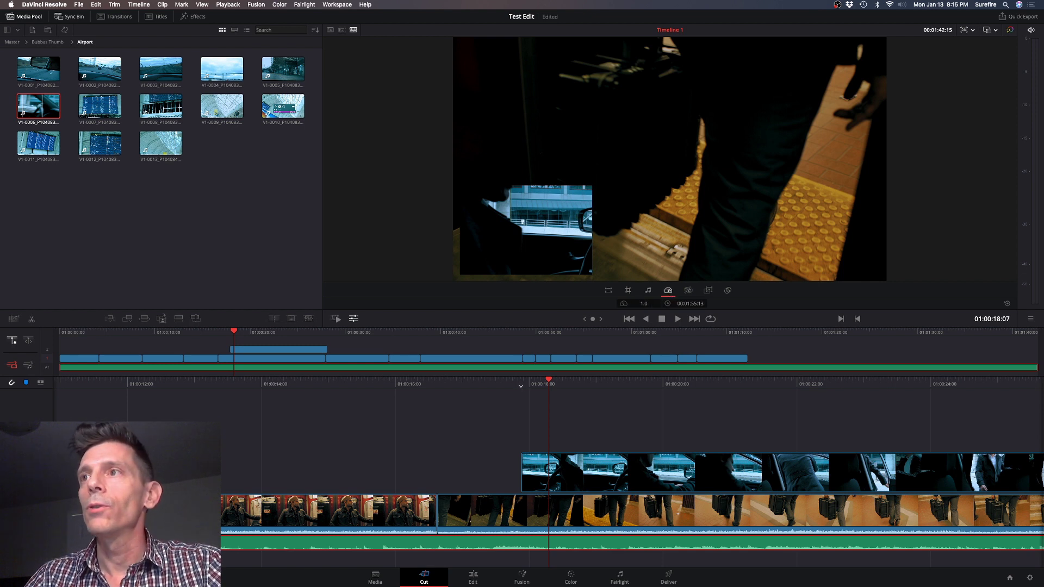
pyautogui.moveTo(643, 304); pyautogui.dragTo(652, 303)
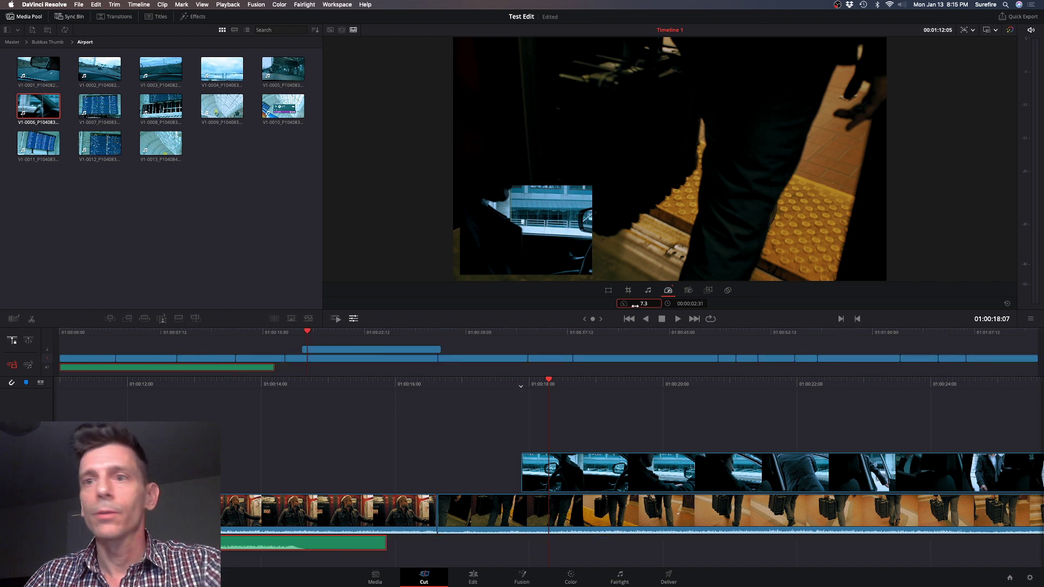
pyautogui.write('1')
pyautogui.press('Return')
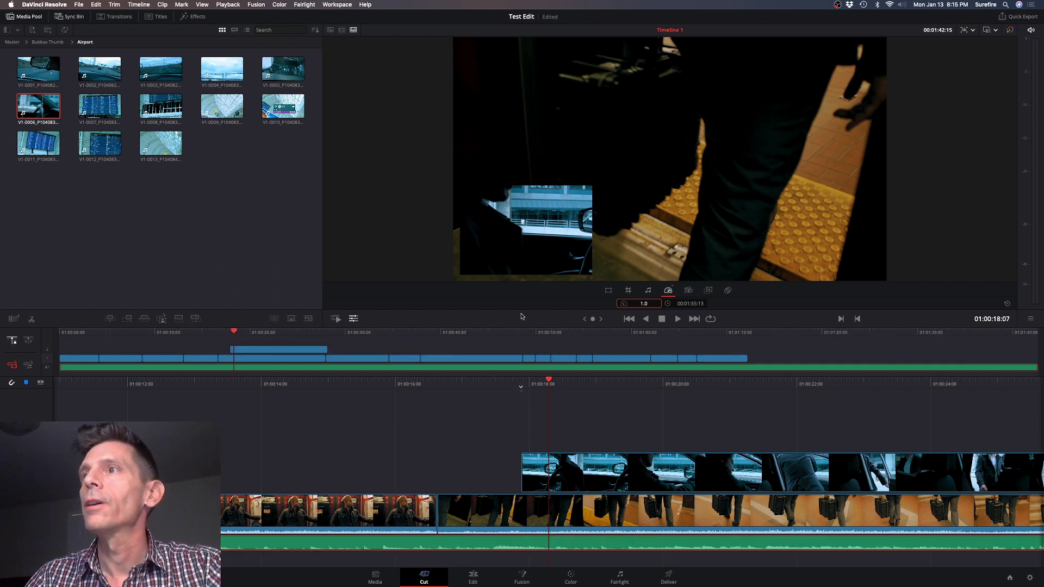
# Browse stabilization, dynamic zoom and composite settings, pick a blend mode, and scrub back to the subway man.
pyautogui.click(688, 290)
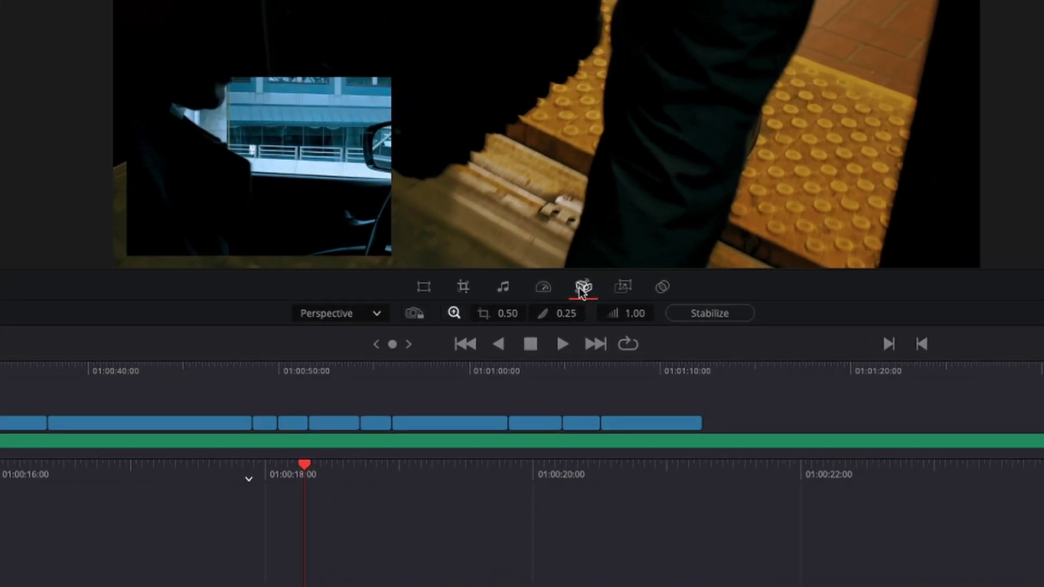
pyautogui.click(624, 288)
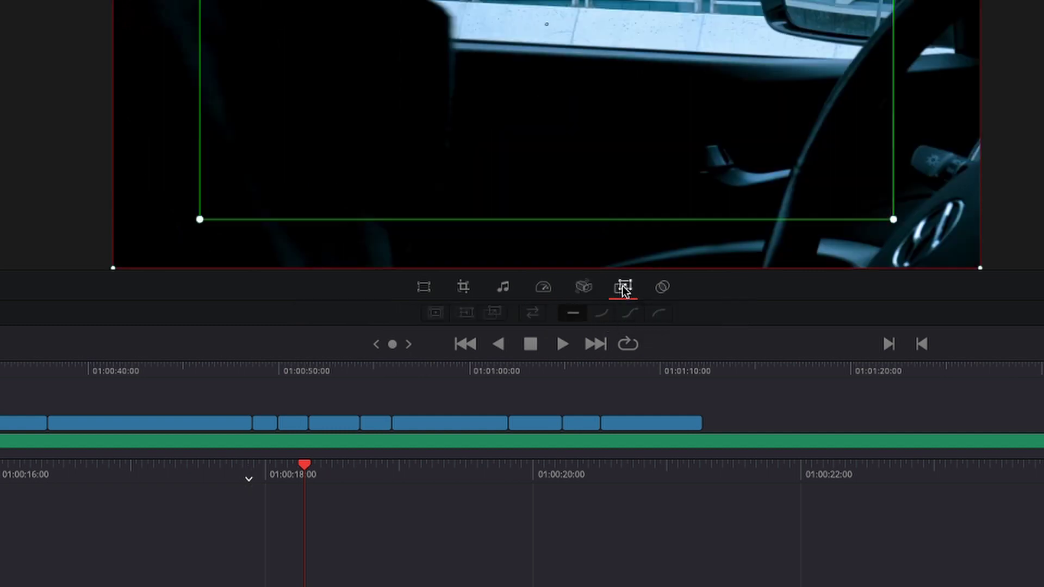
pyautogui.click(662, 287)
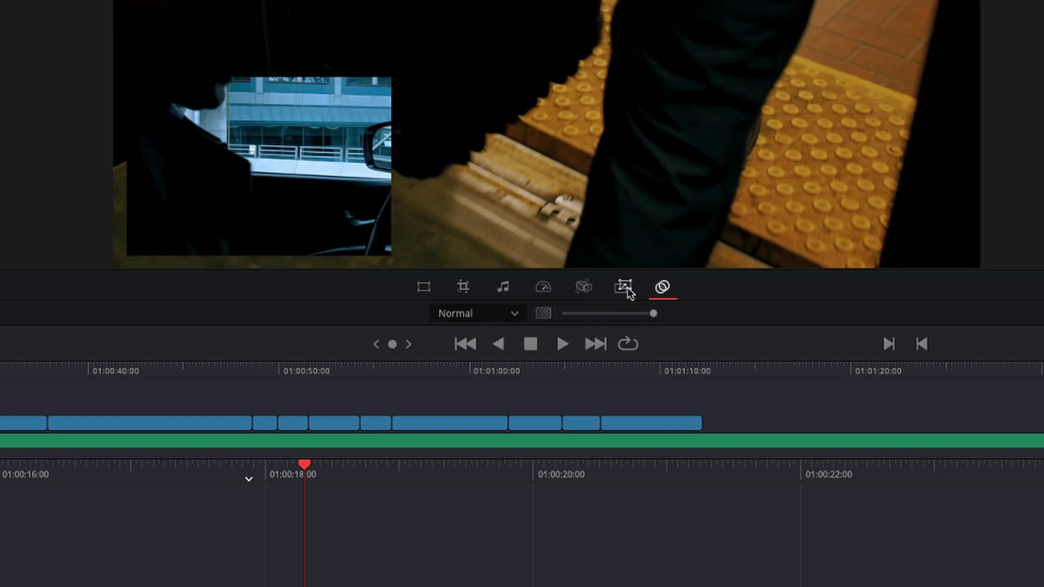
pyautogui.click(502, 313)
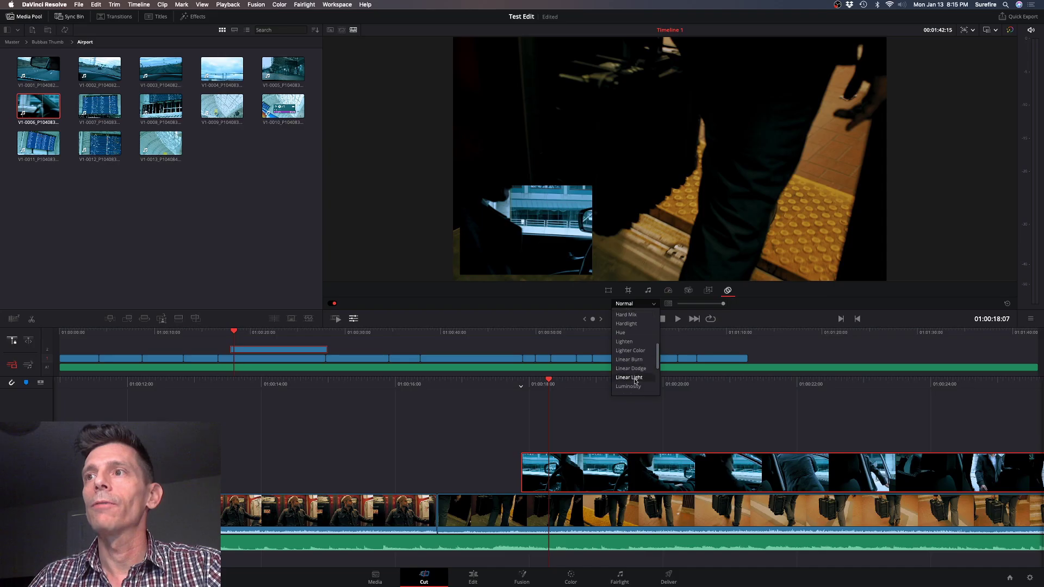
pyautogui.click(456, 466)
pyautogui.moveTo(479, 401); pyautogui.dragTo(623, 405)
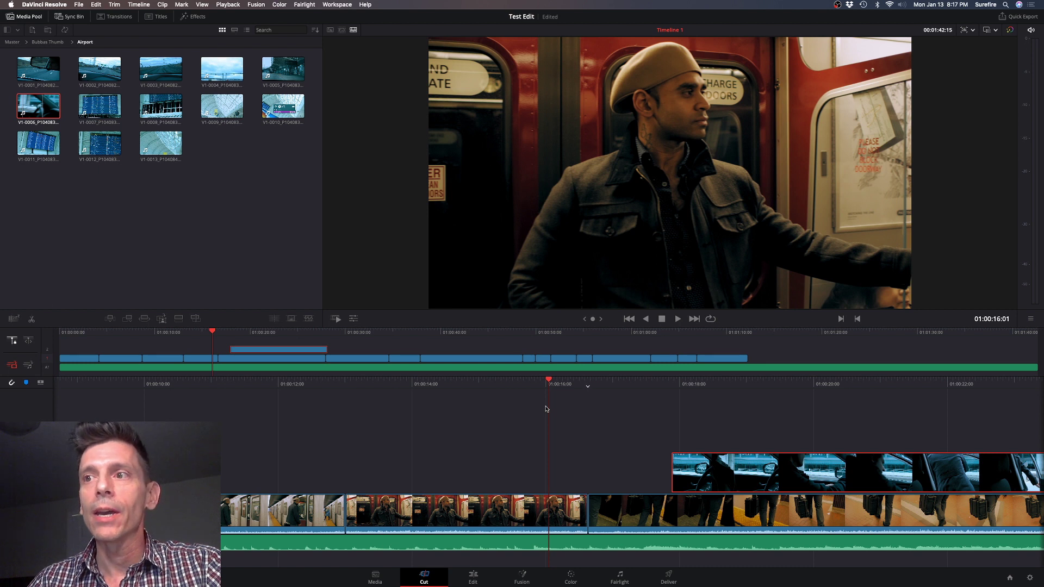
pyautogui.click(595, 435)
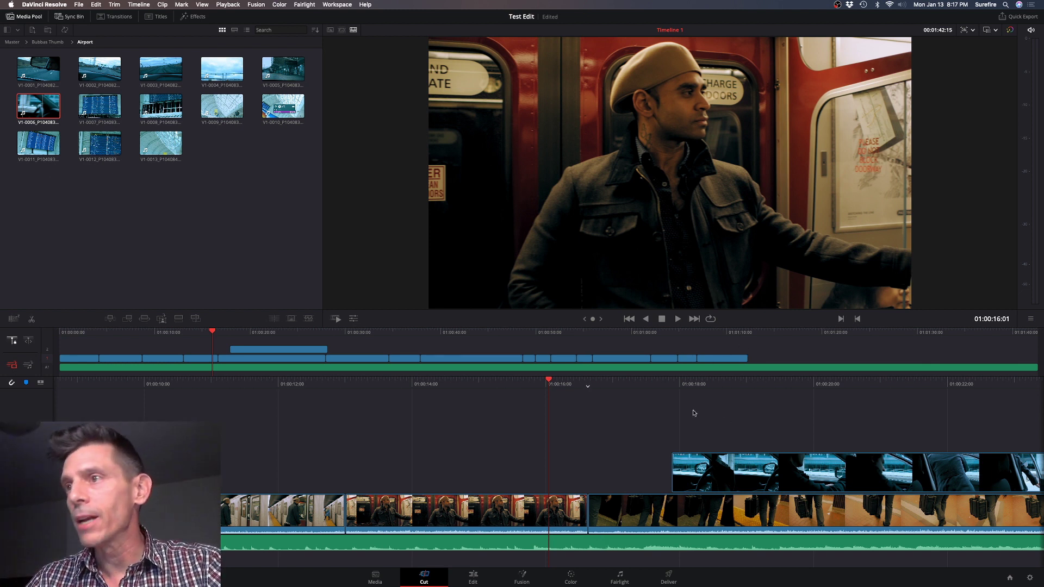
pyautogui.click(589, 516)
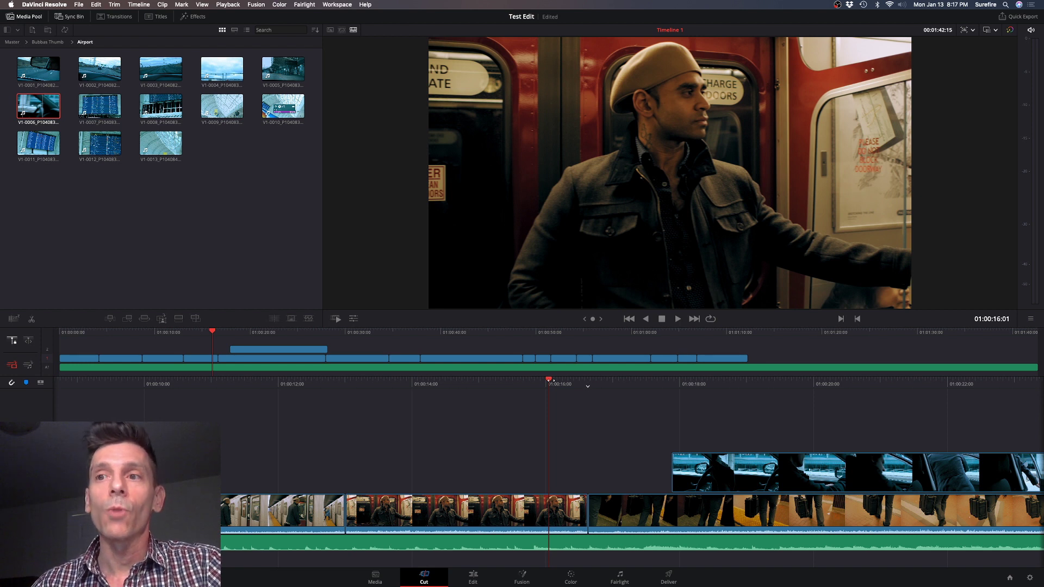
pyautogui.moveTo(558, 380); pyautogui.dragTo(583, 381)
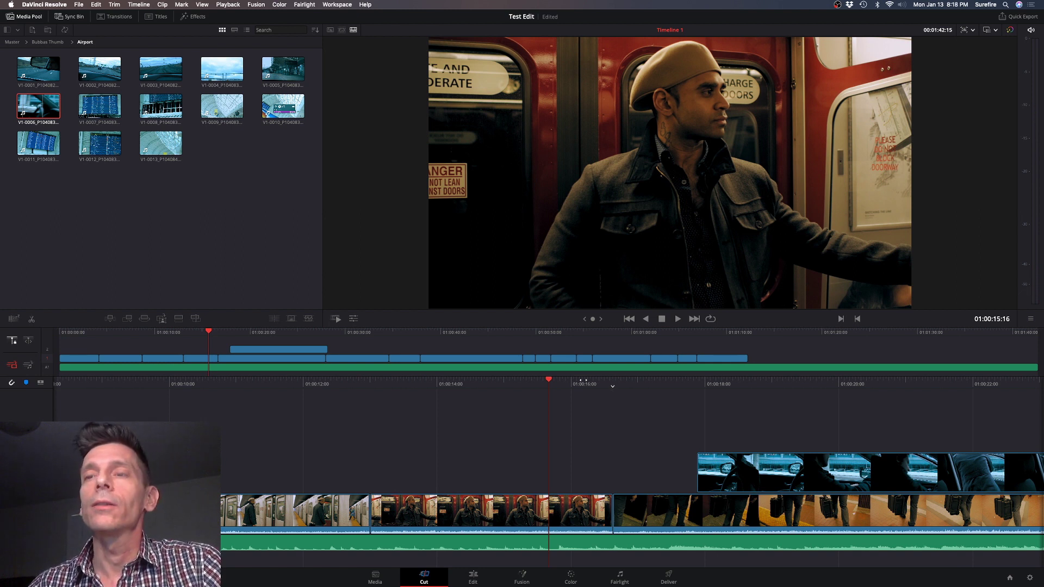
# Scrub the playhead back to 01:00:15:10 within the subway man shot.
pyautogui.moveTo(583, 381); pyautogui.dragTo(575, 385)
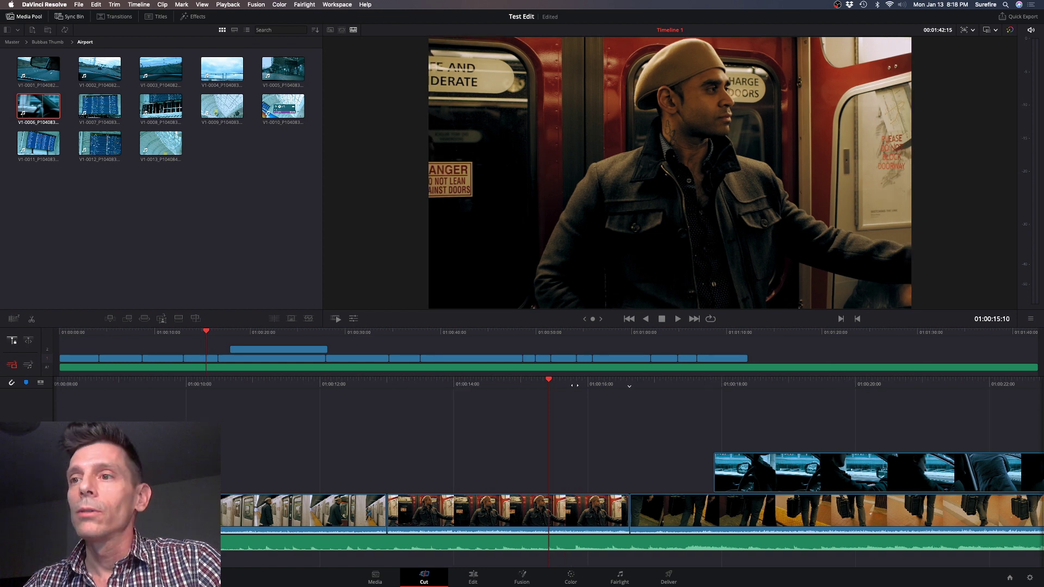